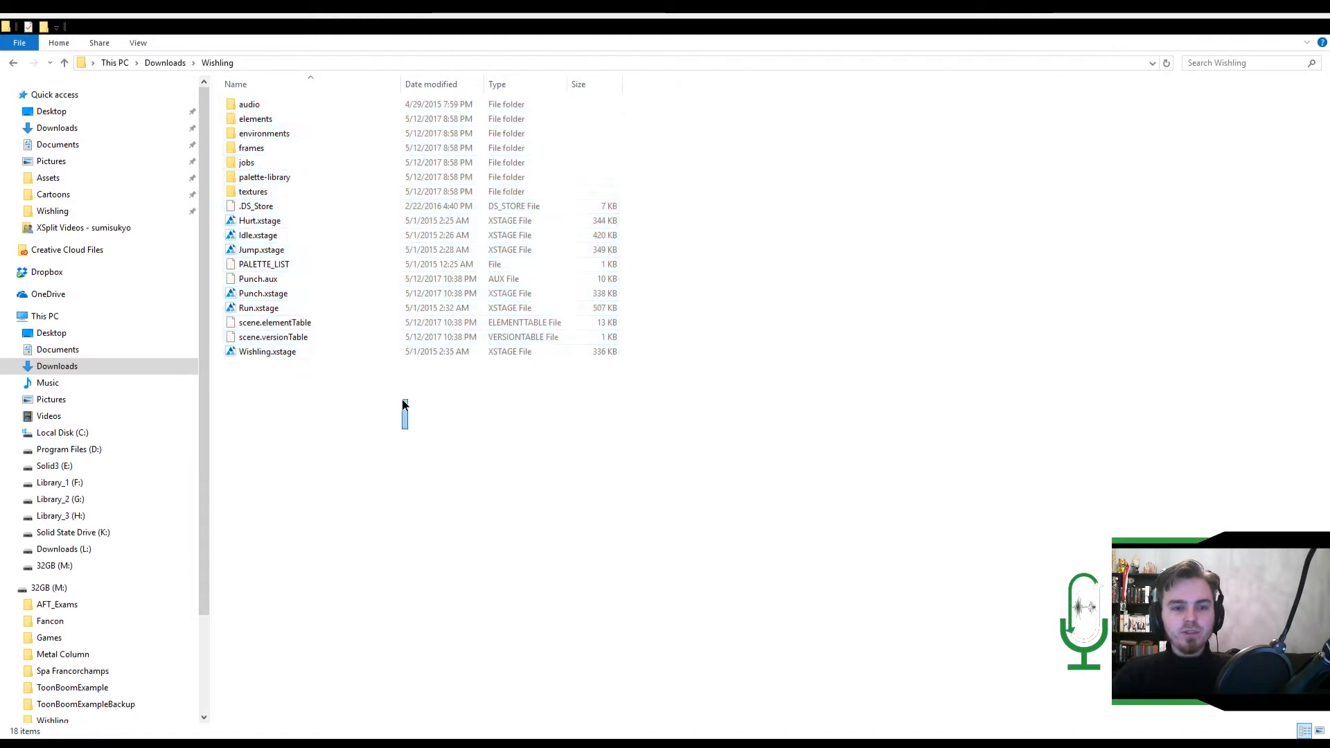
Switch to Toon Boom Harmony and open the Wishling.xstage scene from the Wishling project folder.
drag(408, 427, 312, 101)
click(398, 414)
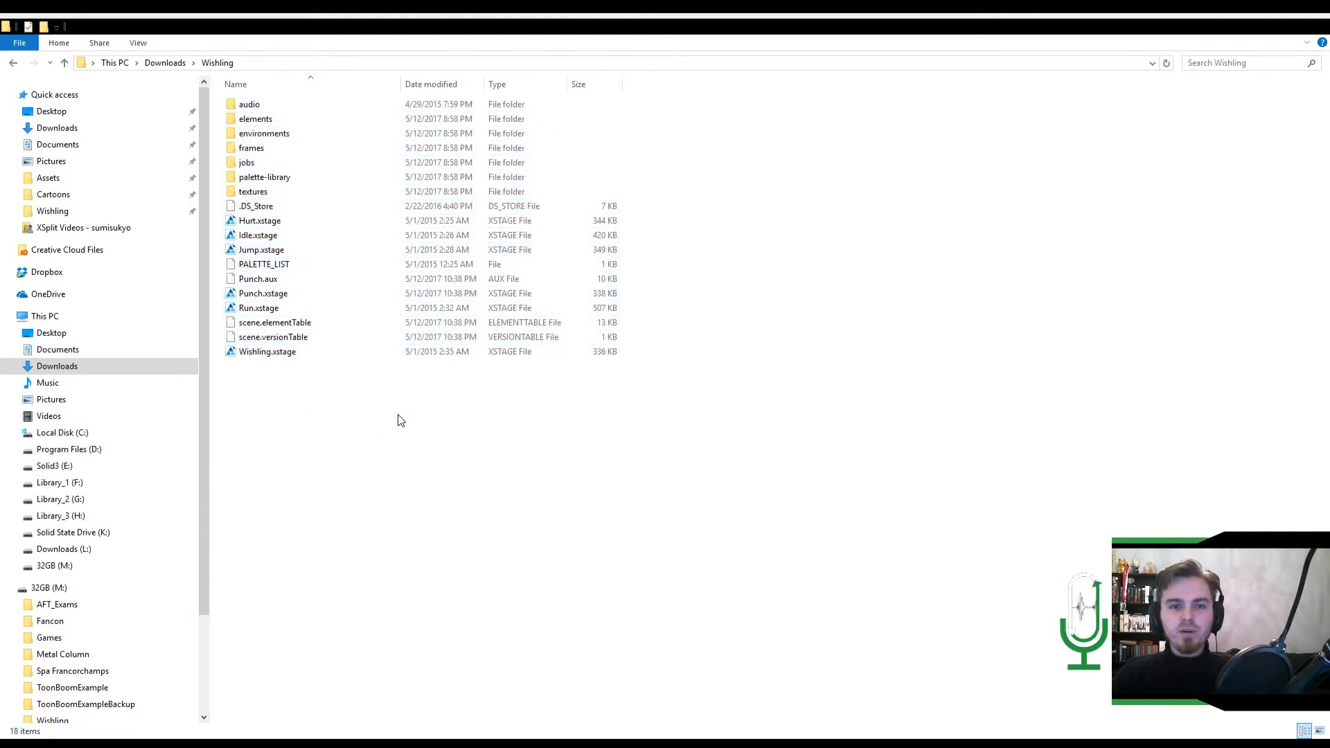
double_click(309, 352)
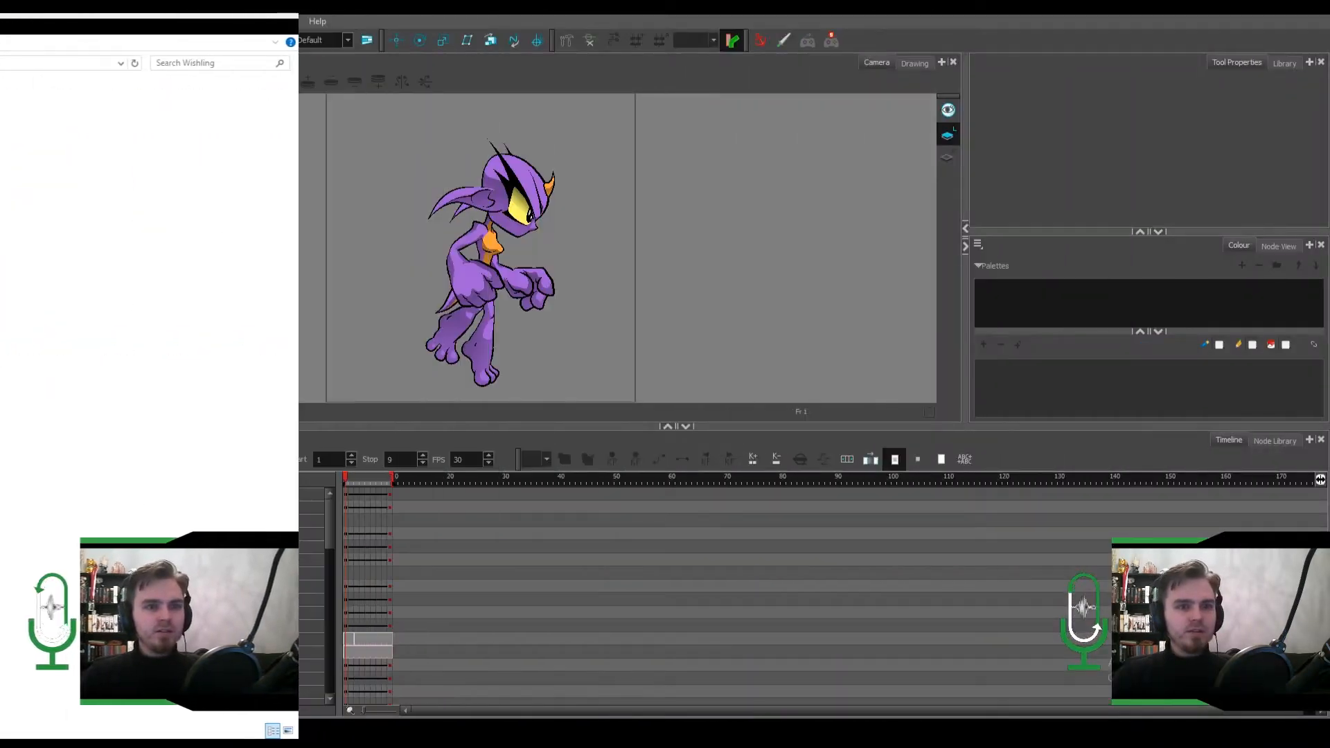
click(12, 21)
click(23, 51)
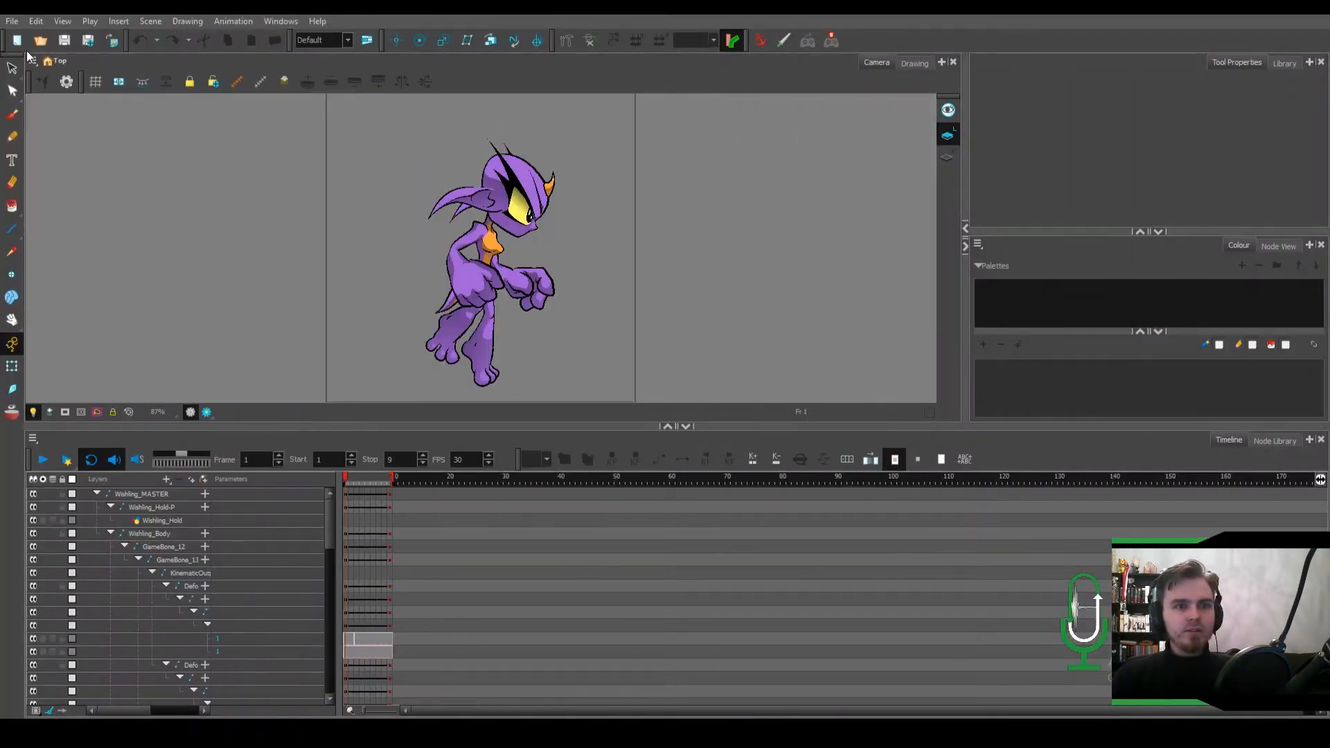
click(525, 337)
double_click(524, 337)
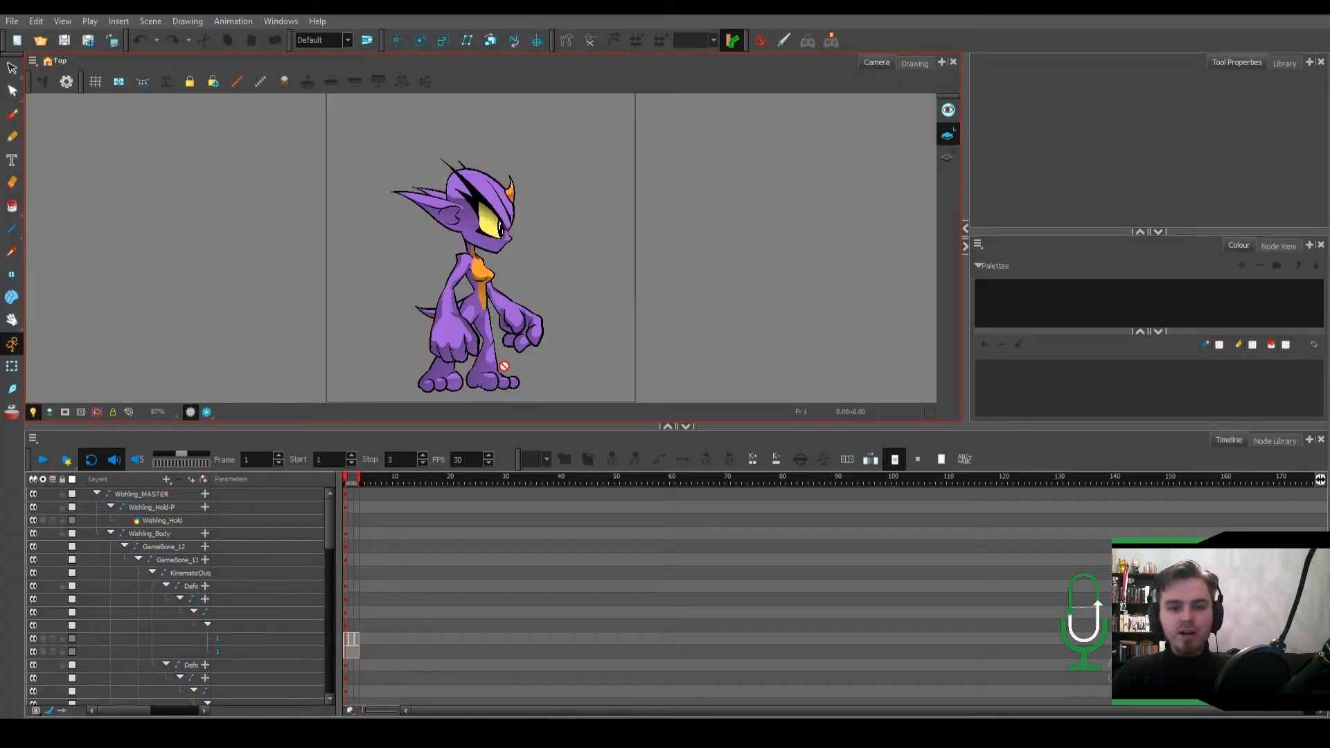
click(350, 478)
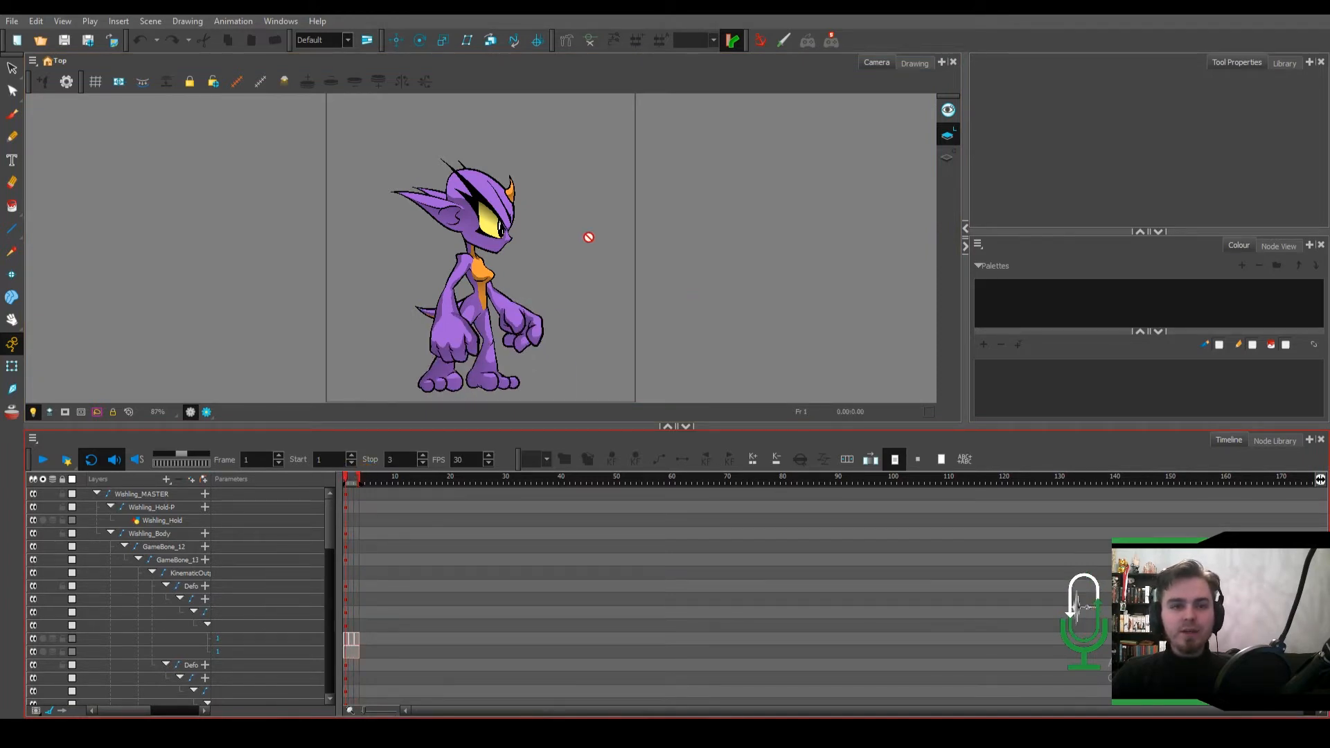
Save the open scene as a new version named Punch, replacing the existing version of that name.
click(12, 22)
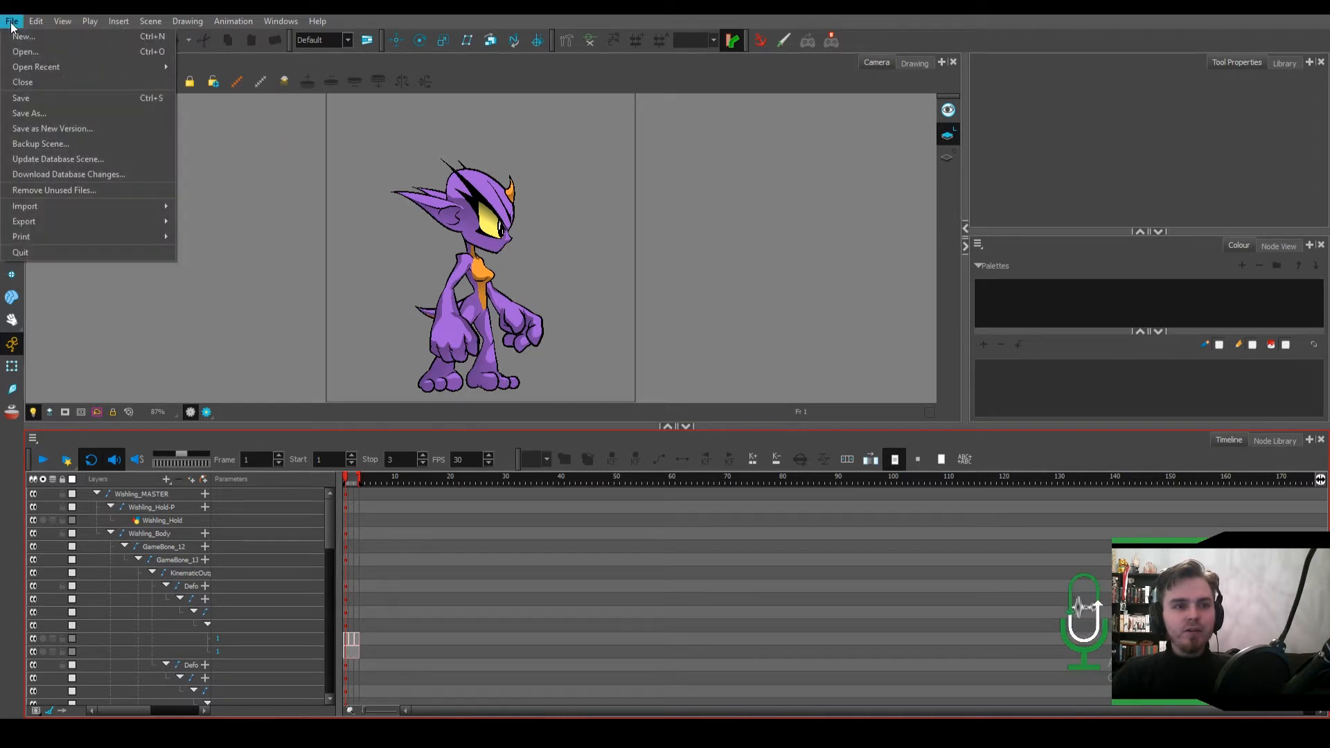
click(81, 128)
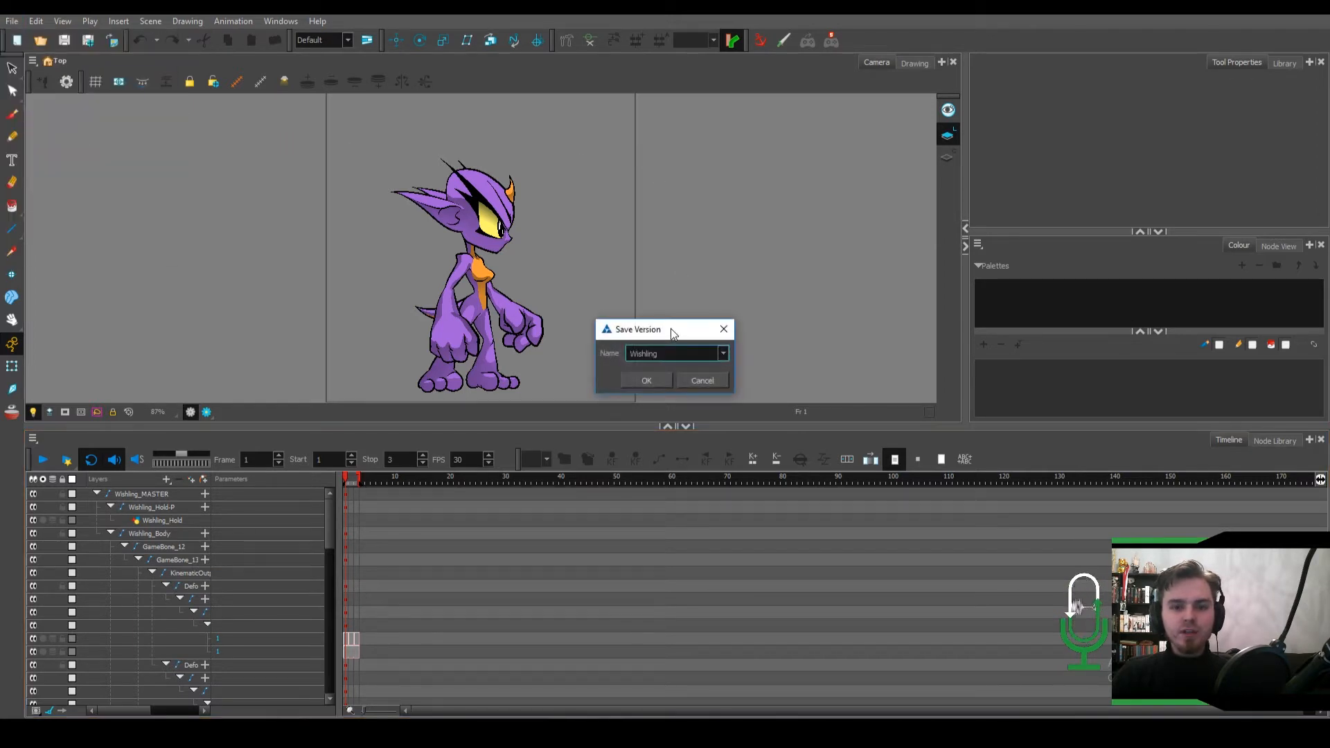
drag(670, 329, 707, 205)
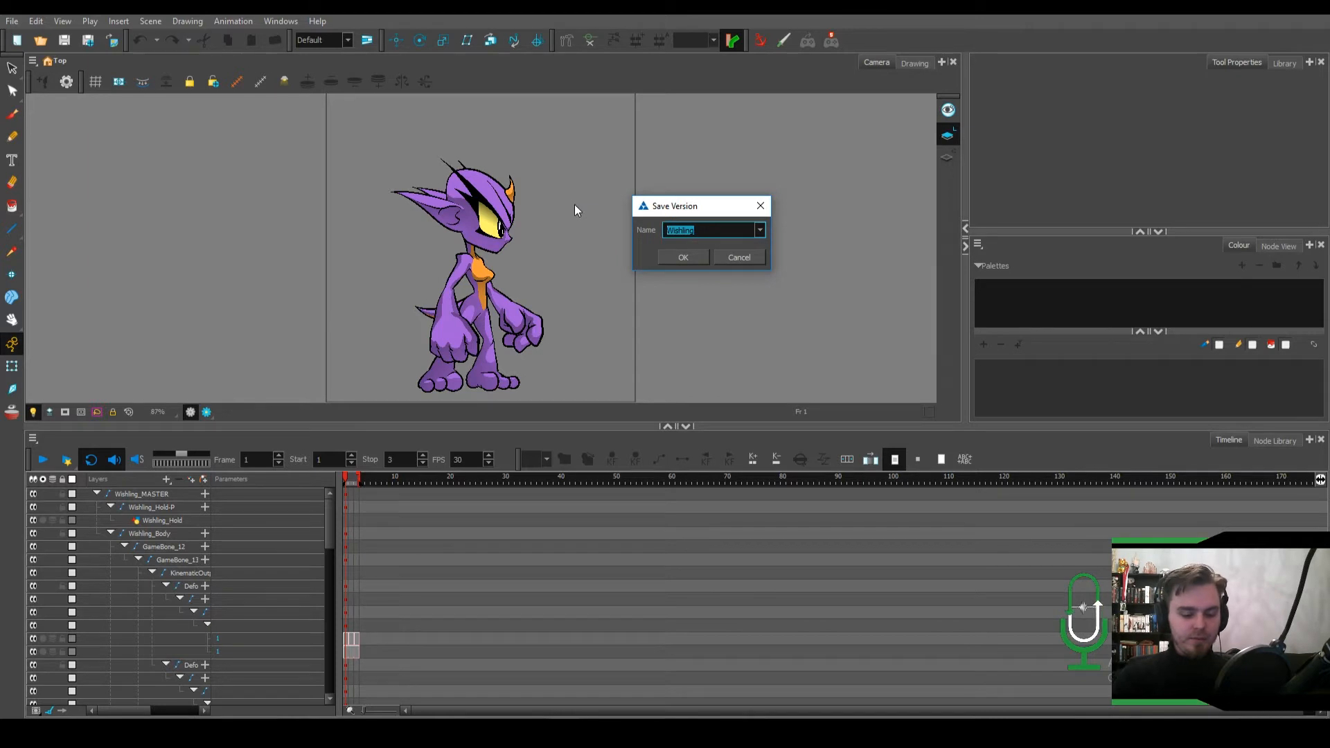
text(Punch)
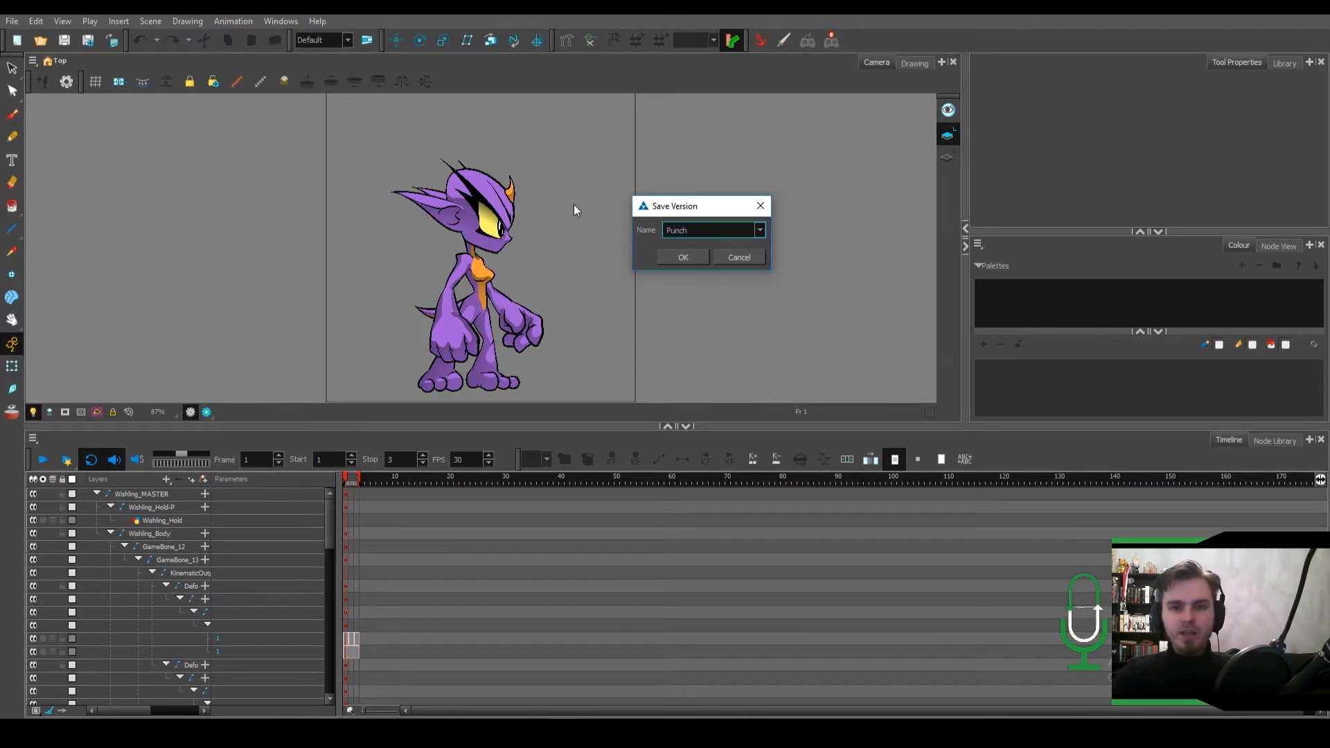
click(760, 230)
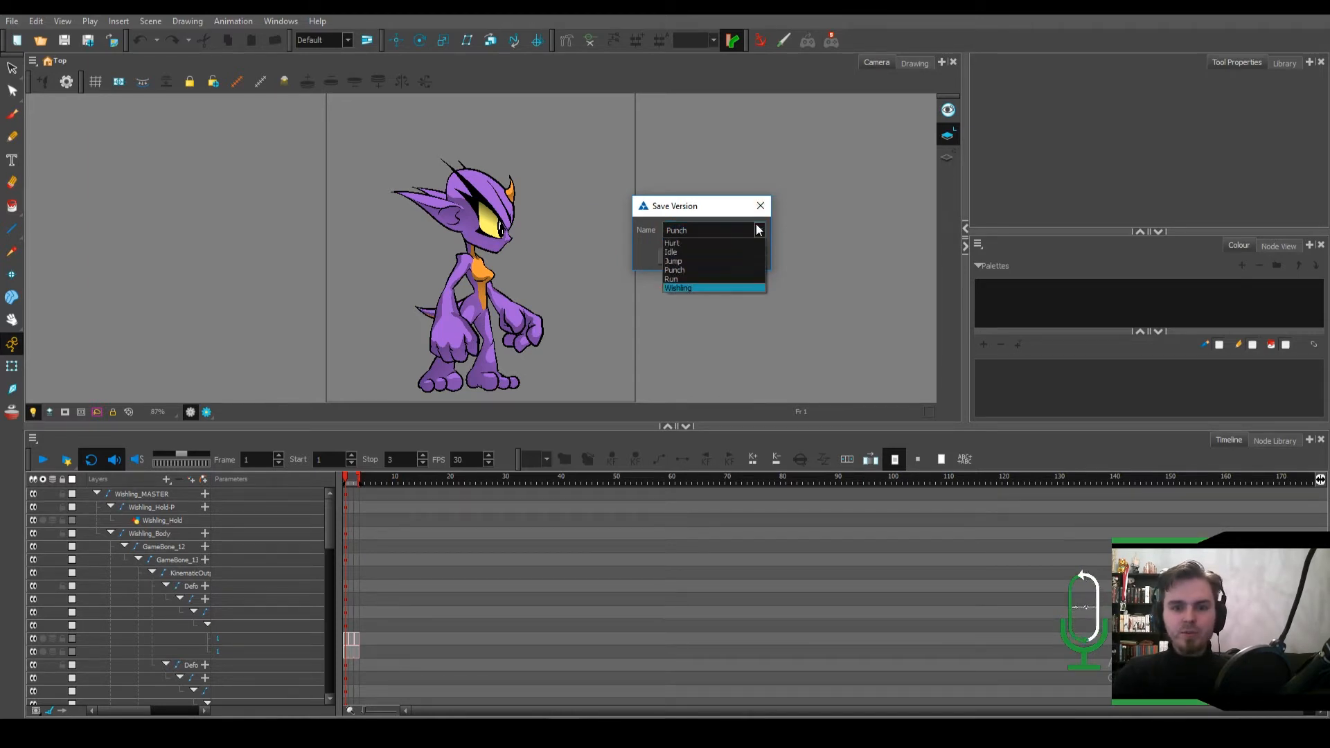
click(703, 206)
click(692, 260)
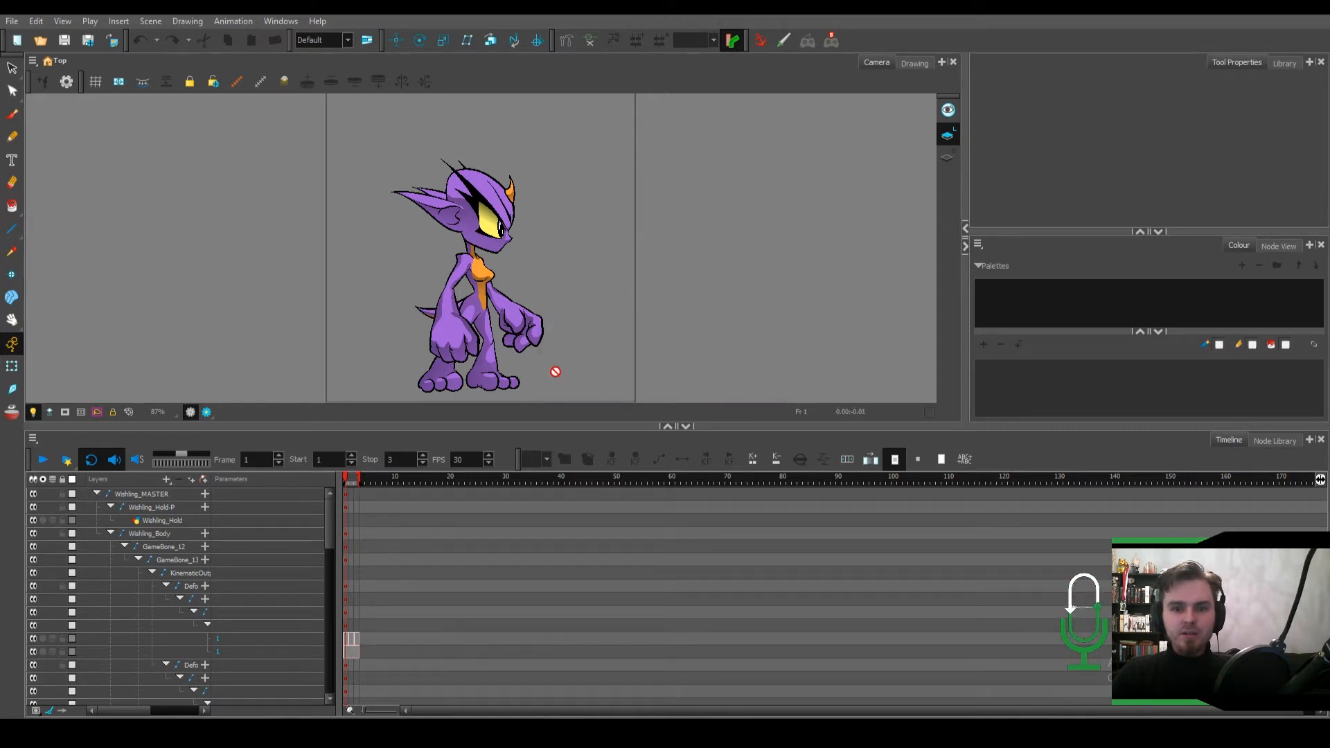
click(650, 380)
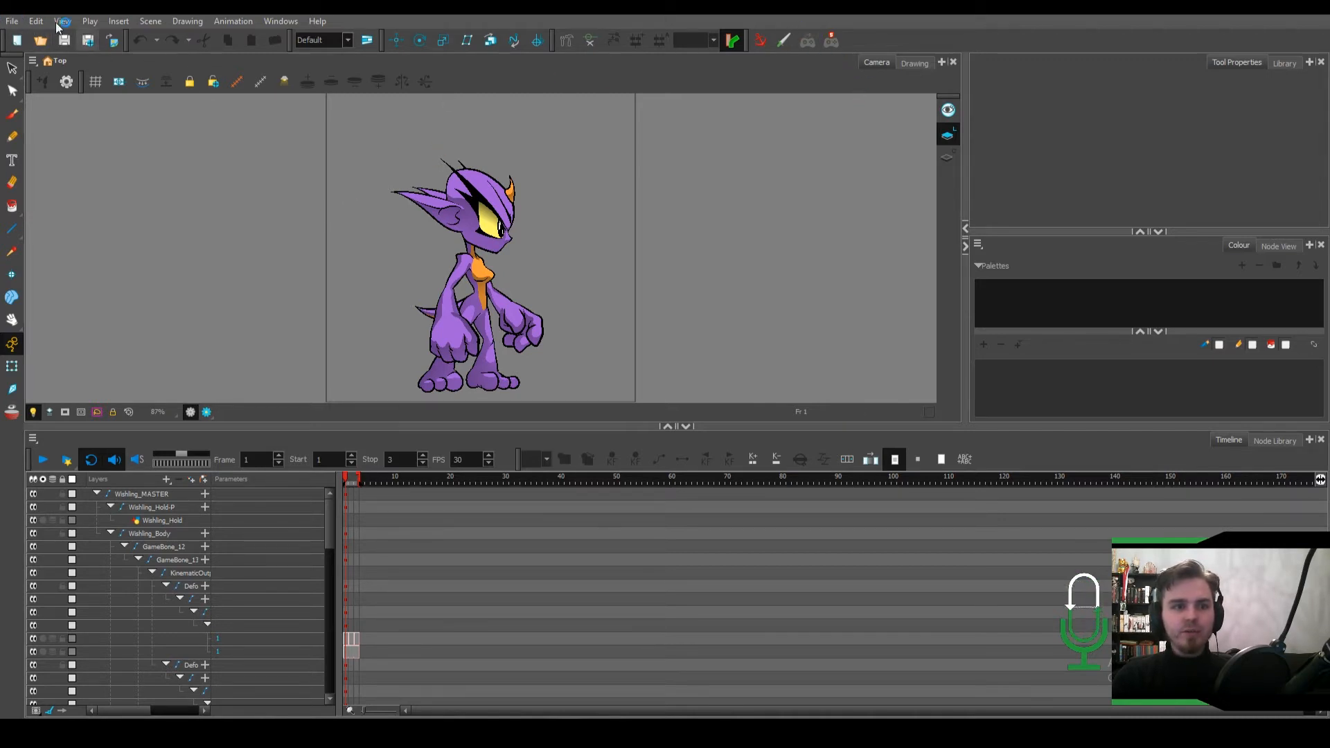
Open the Idle.xstage scene and play back its animation.
click(11, 22)
click(25, 51)
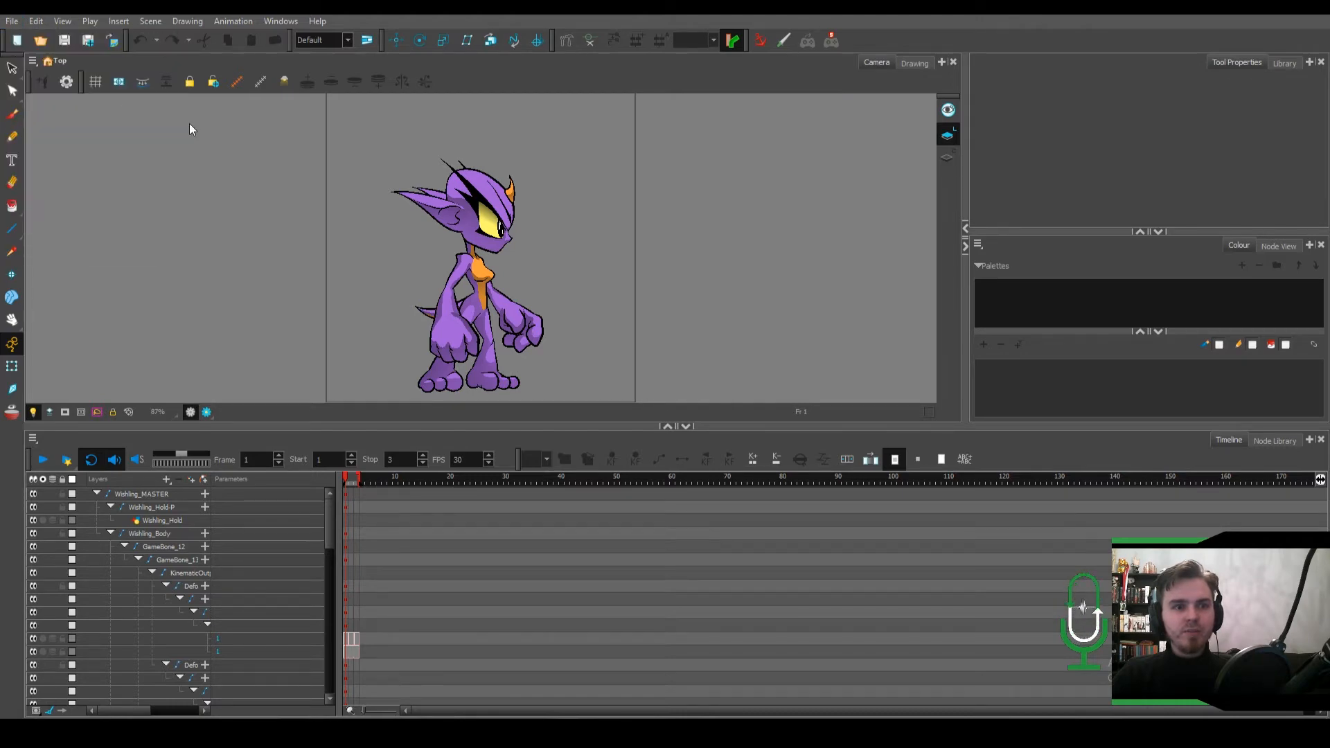
double_click(514, 280)
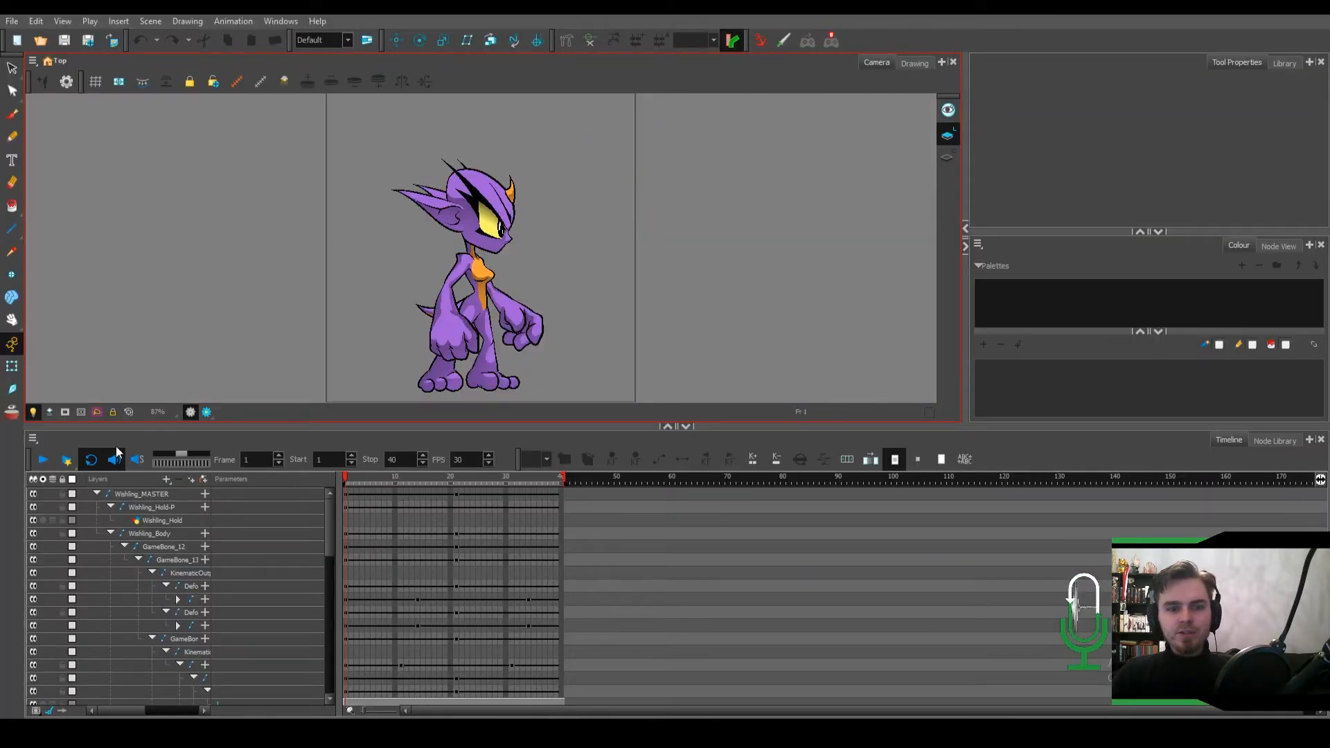
click(49, 460)
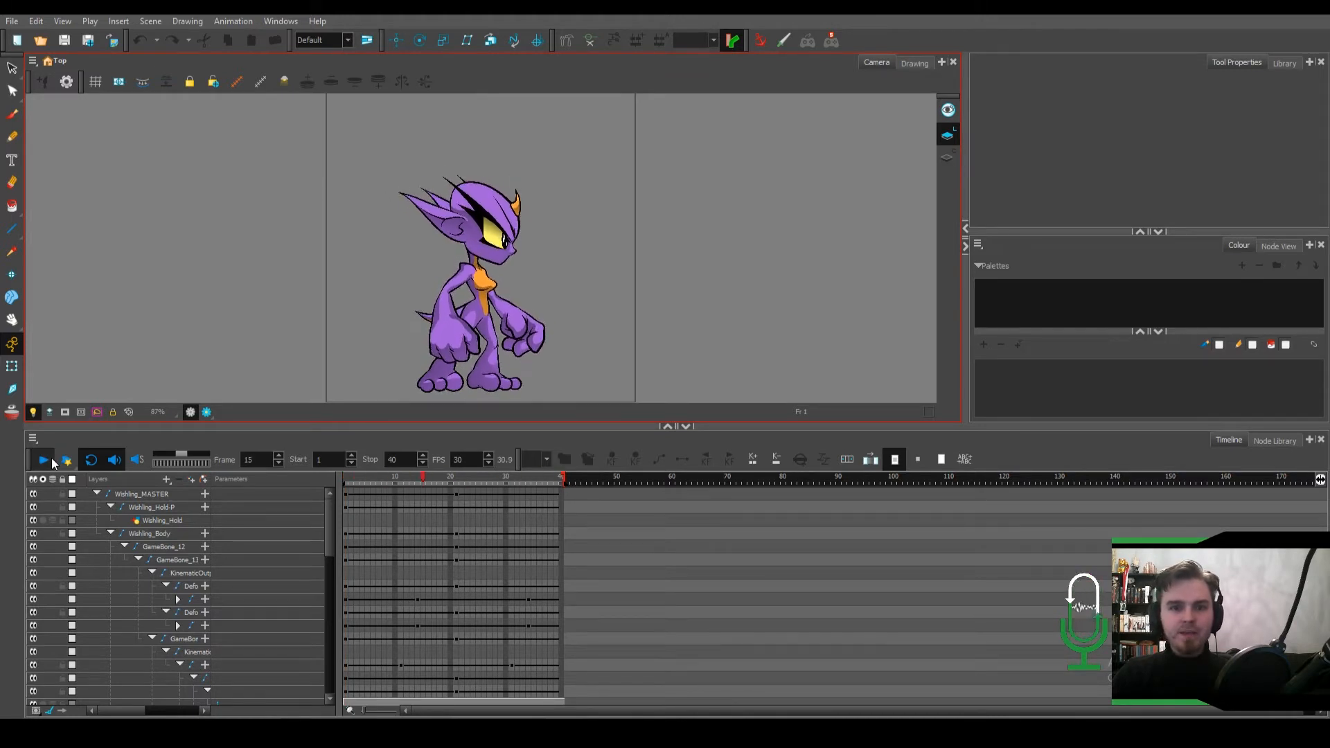
key(Return)
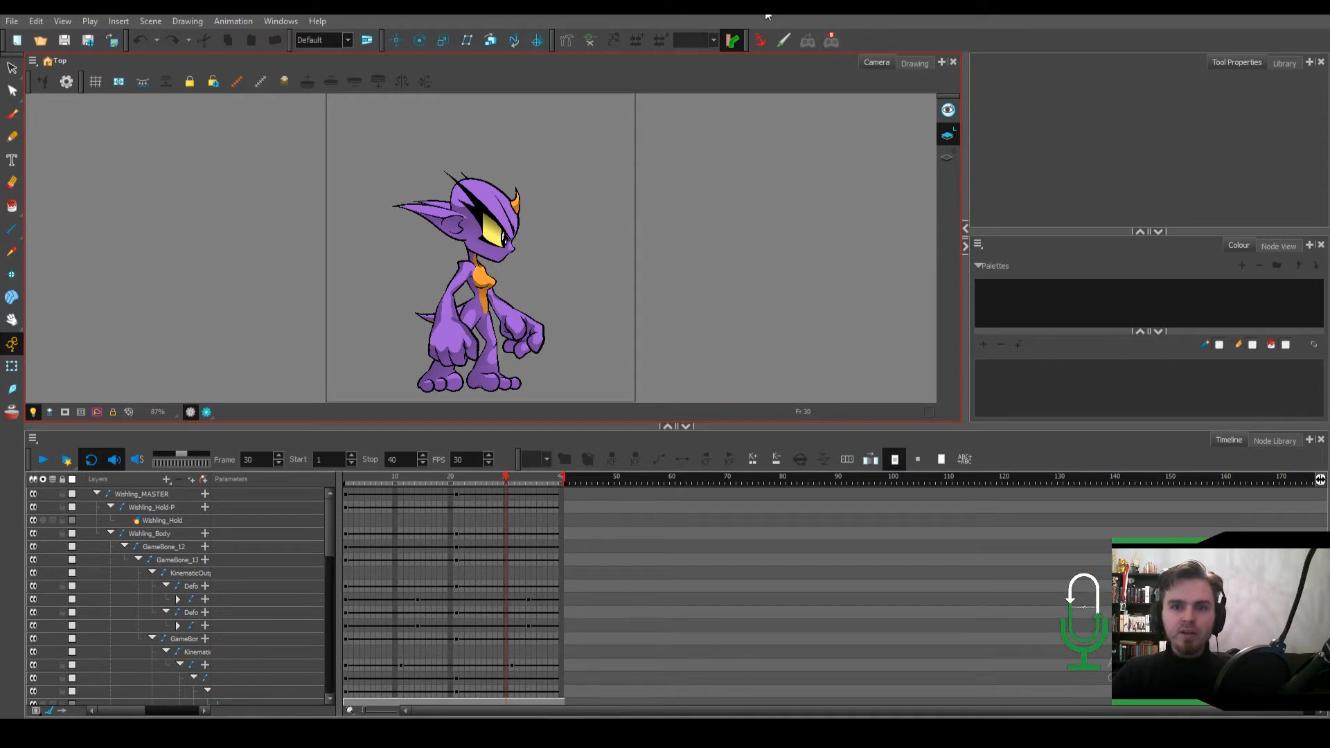
Check that the Game toolbar is enabled, then open the sprite sheet export and enlarge its dialog.
right_click(870, 40)
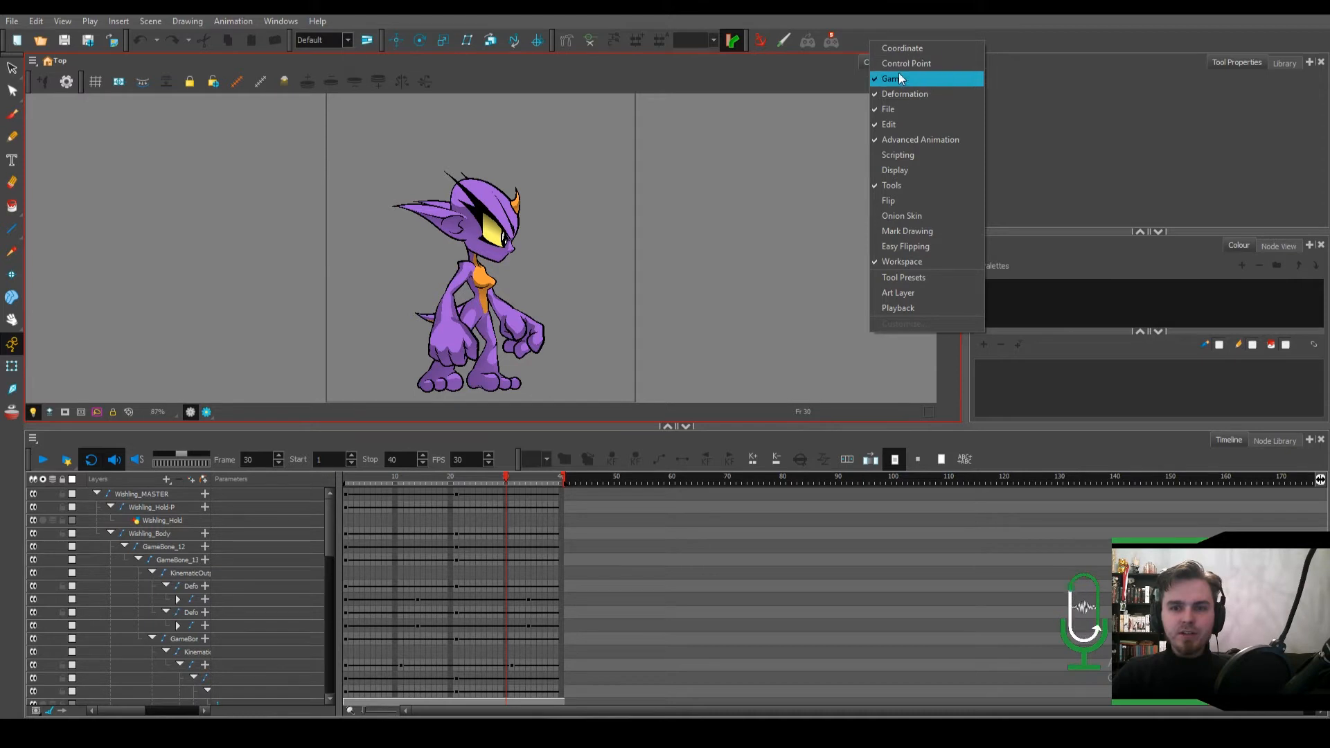
click(858, 30)
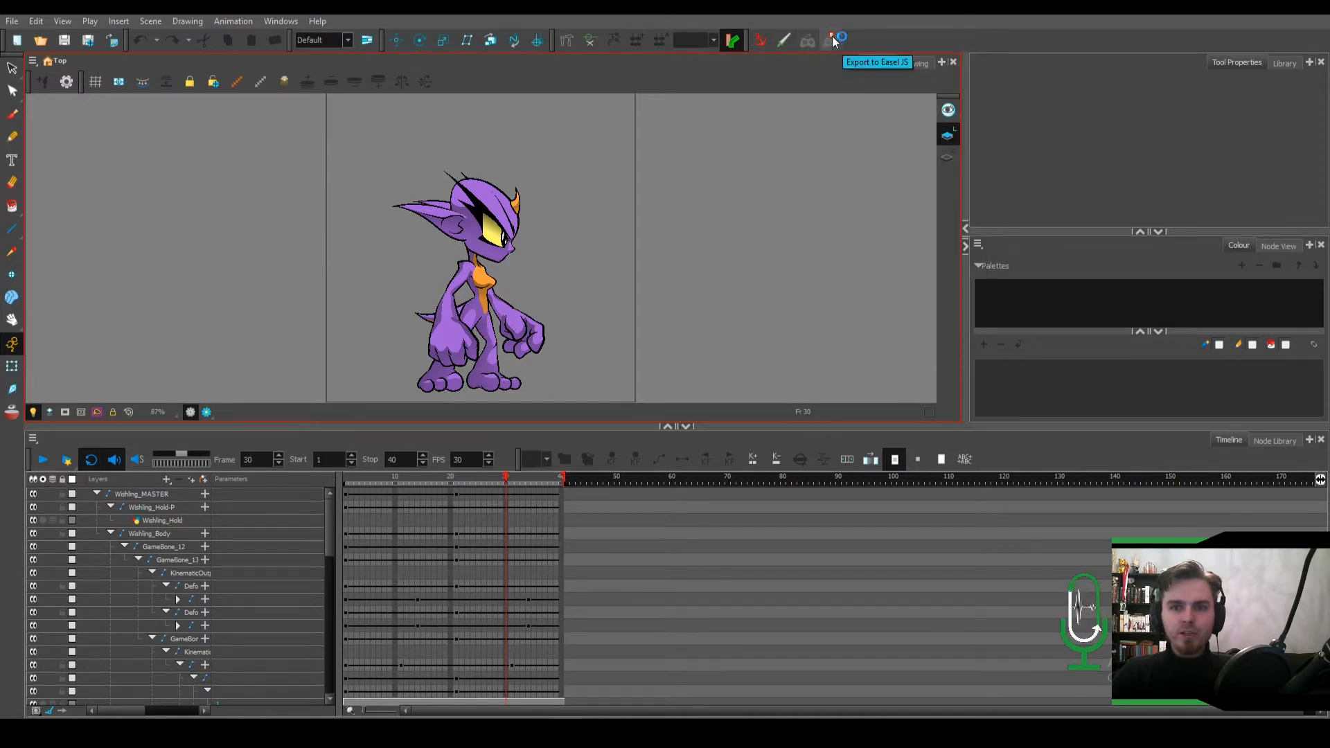
click(807, 40)
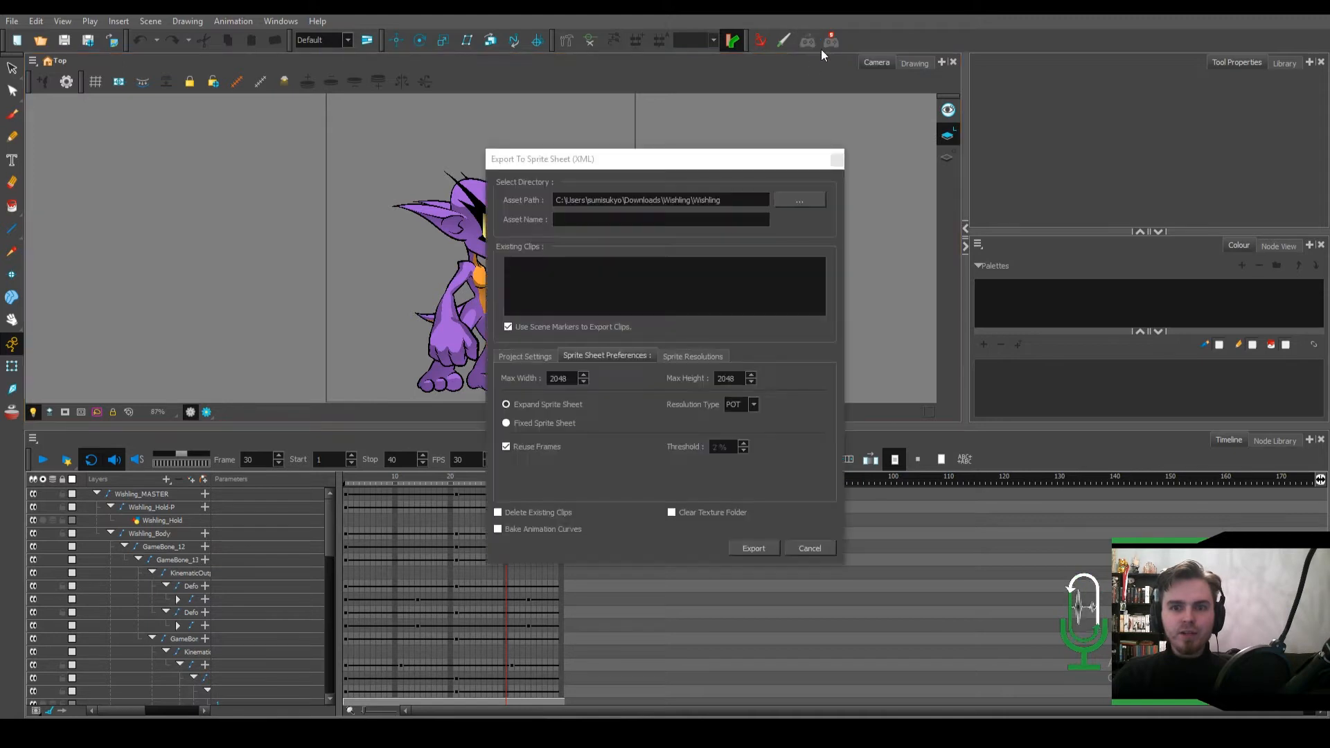
drag(646, 156, 624, 23)
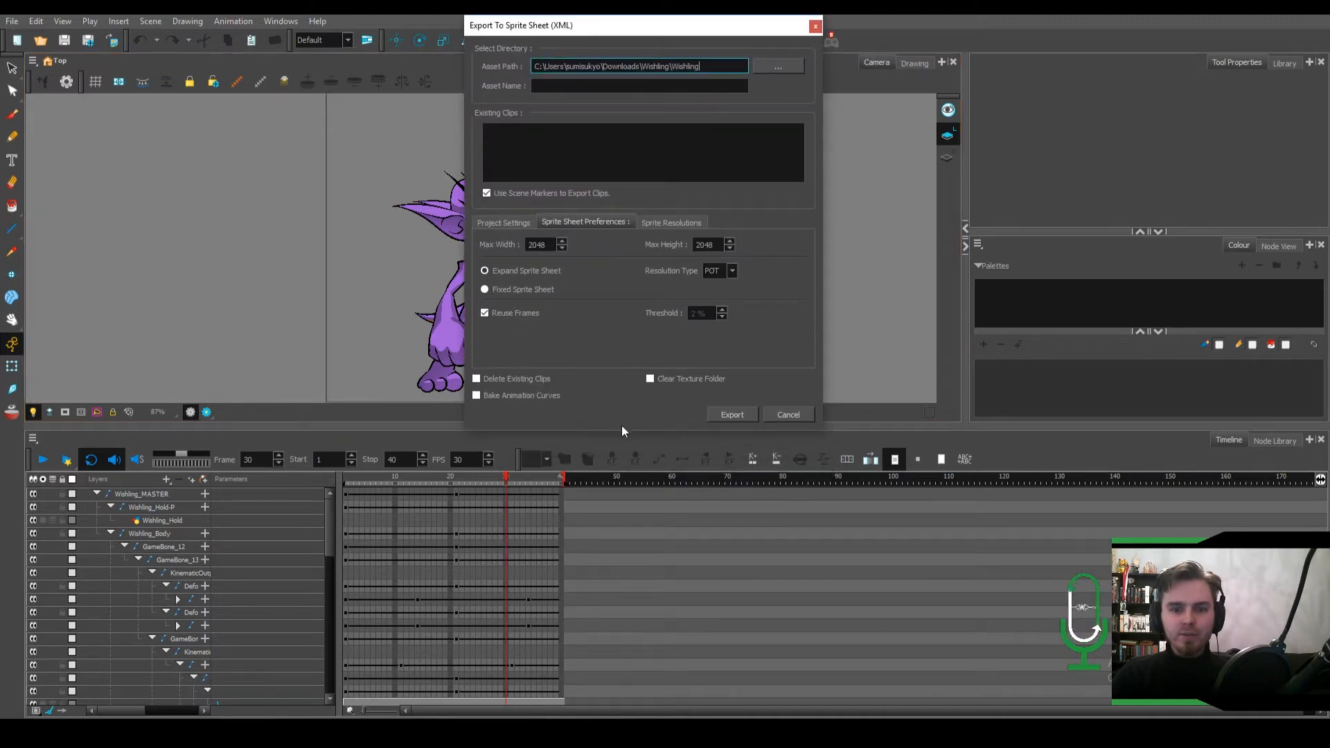
drag(627, 430, 628, 631)
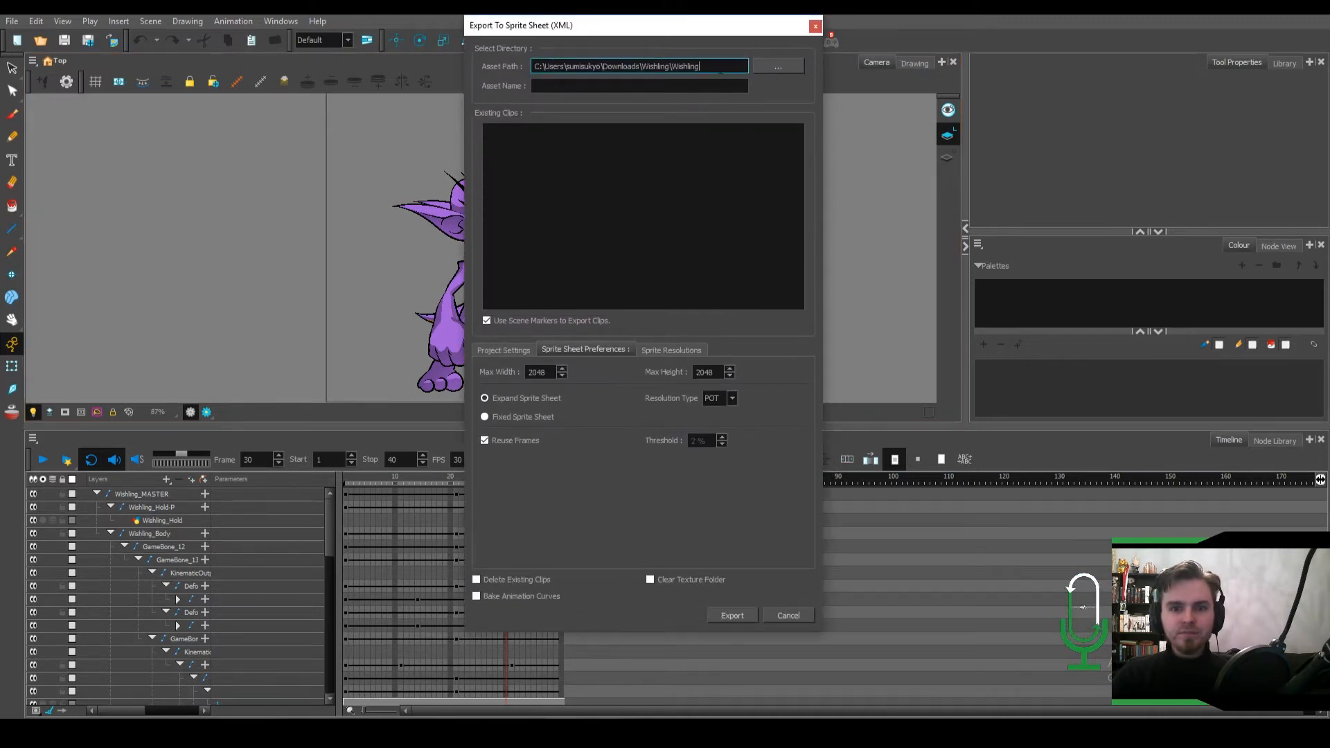
Create a new folder named Wishling inside the Wishling project folder for the exported sprite sheets.
click(769, 69)
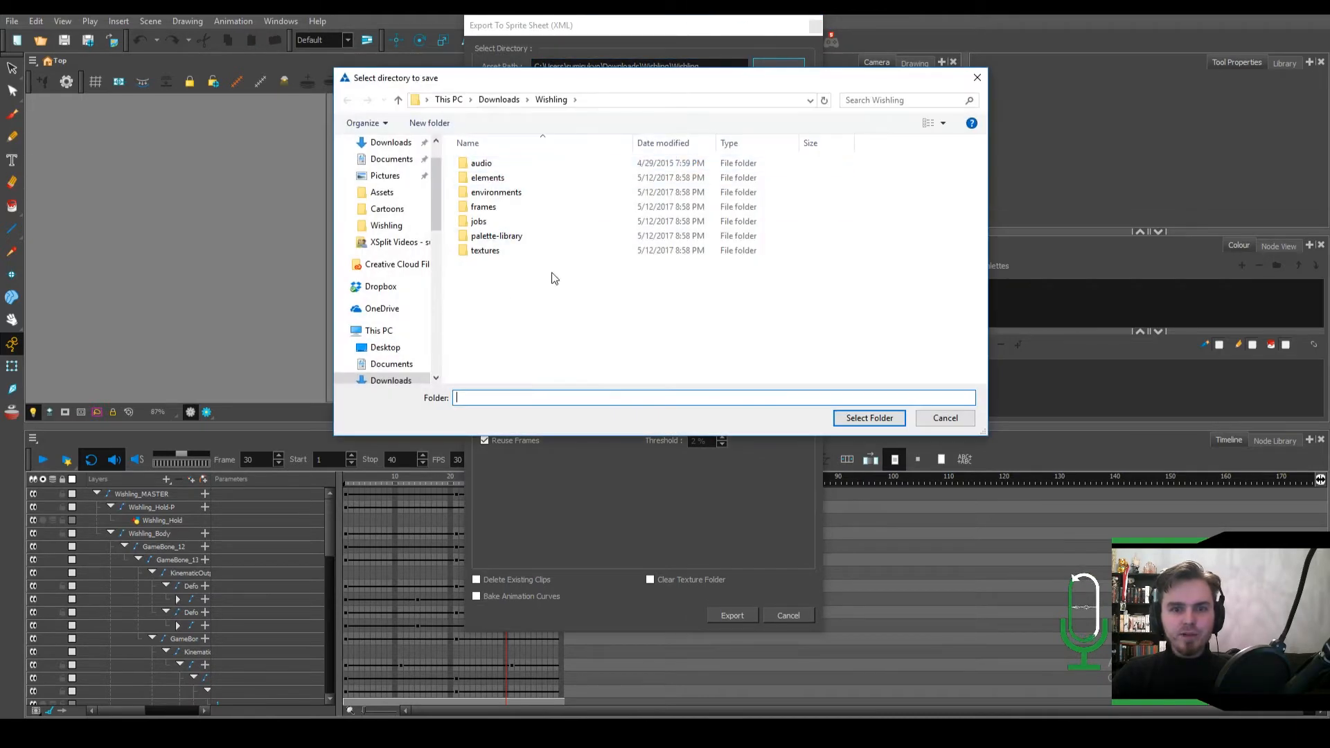
click(429, 123)
text(W)
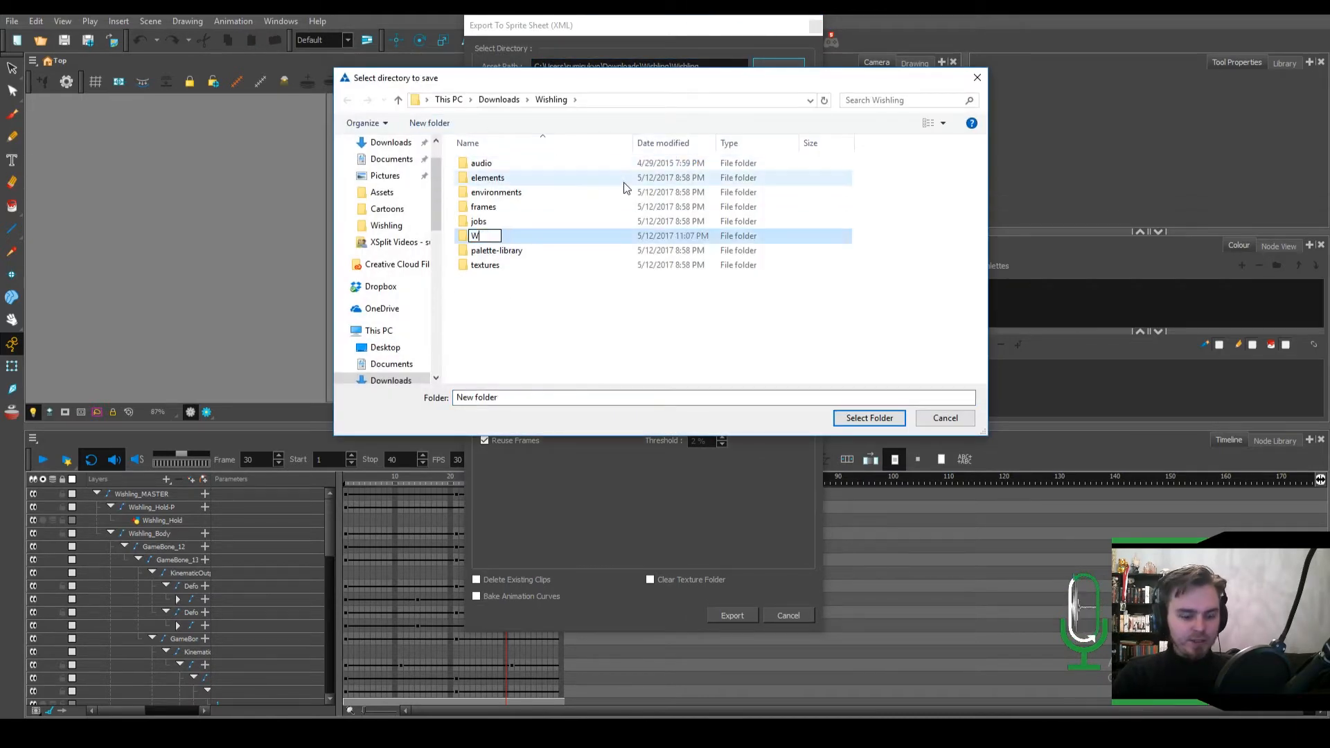
text(ishling)
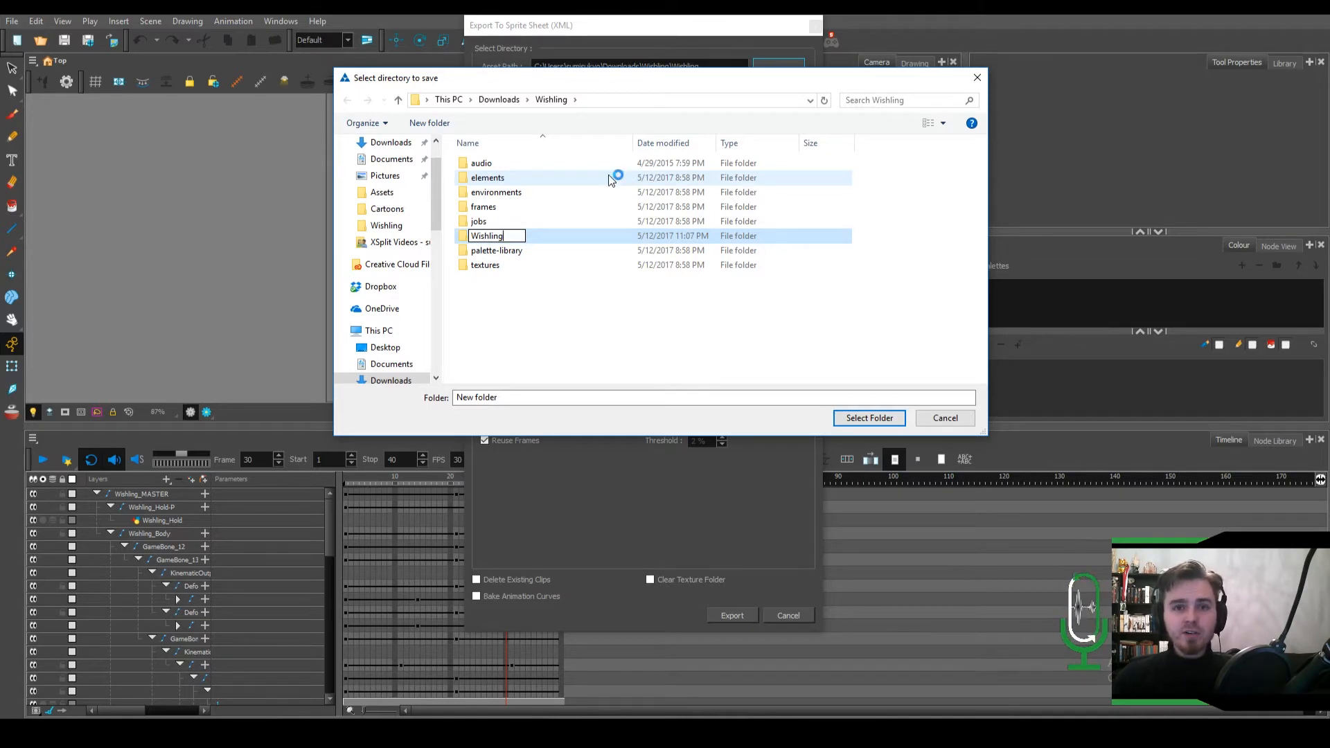
click(587, 235)
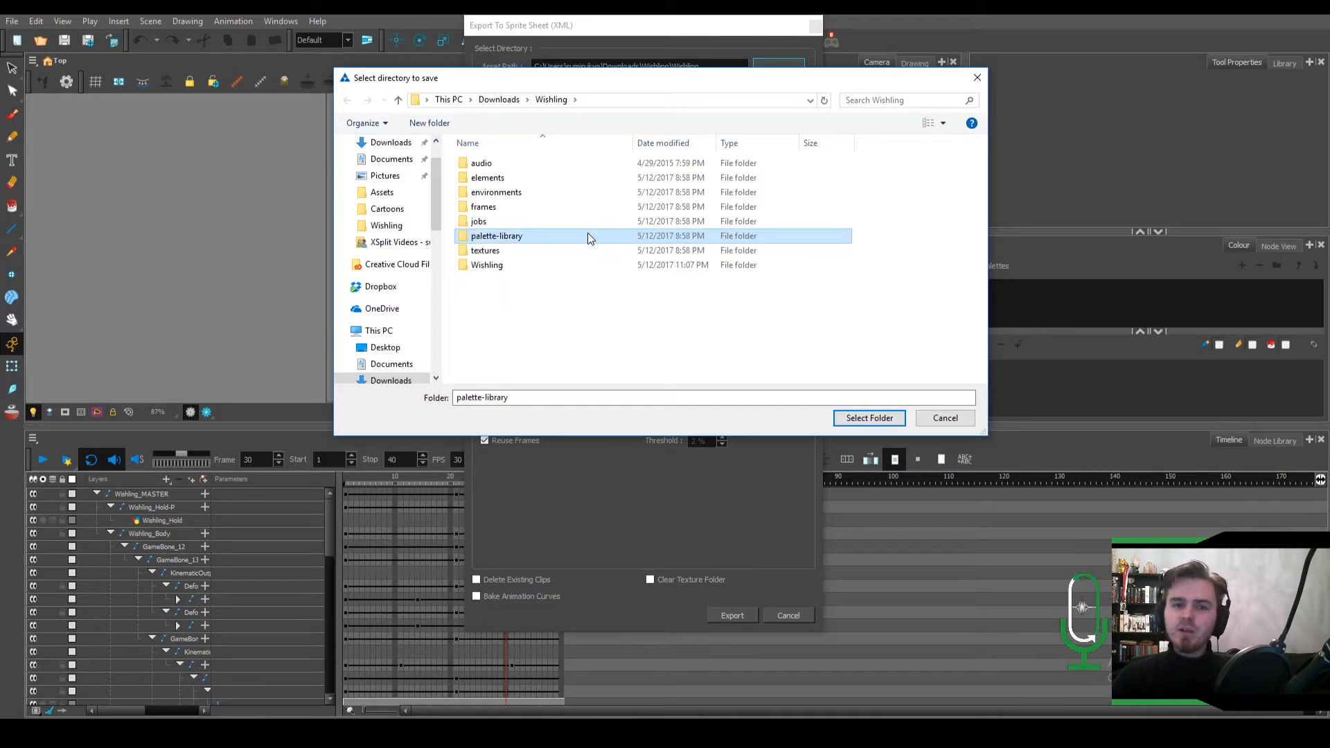
Set the new Wishling folder as the asset path and export the Idle animation's sprite sheet.
click(546, 266)
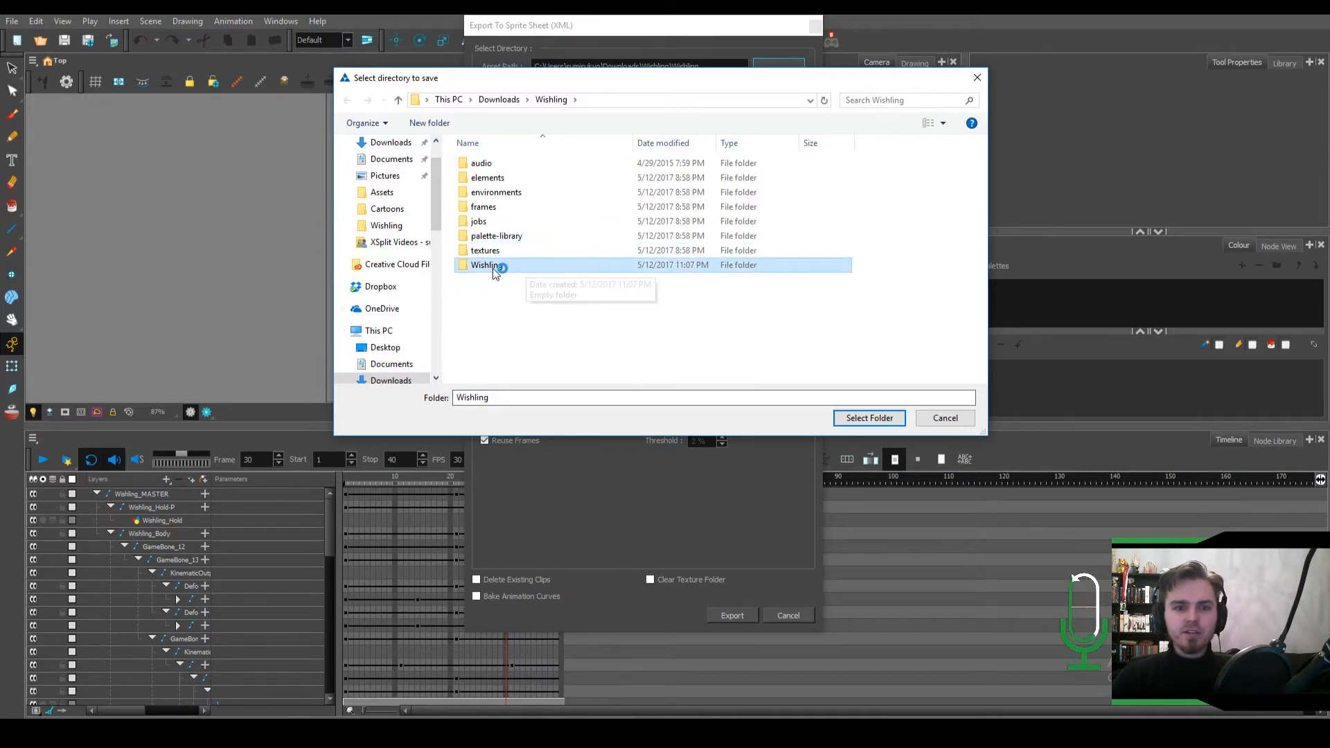
click(867, 418)
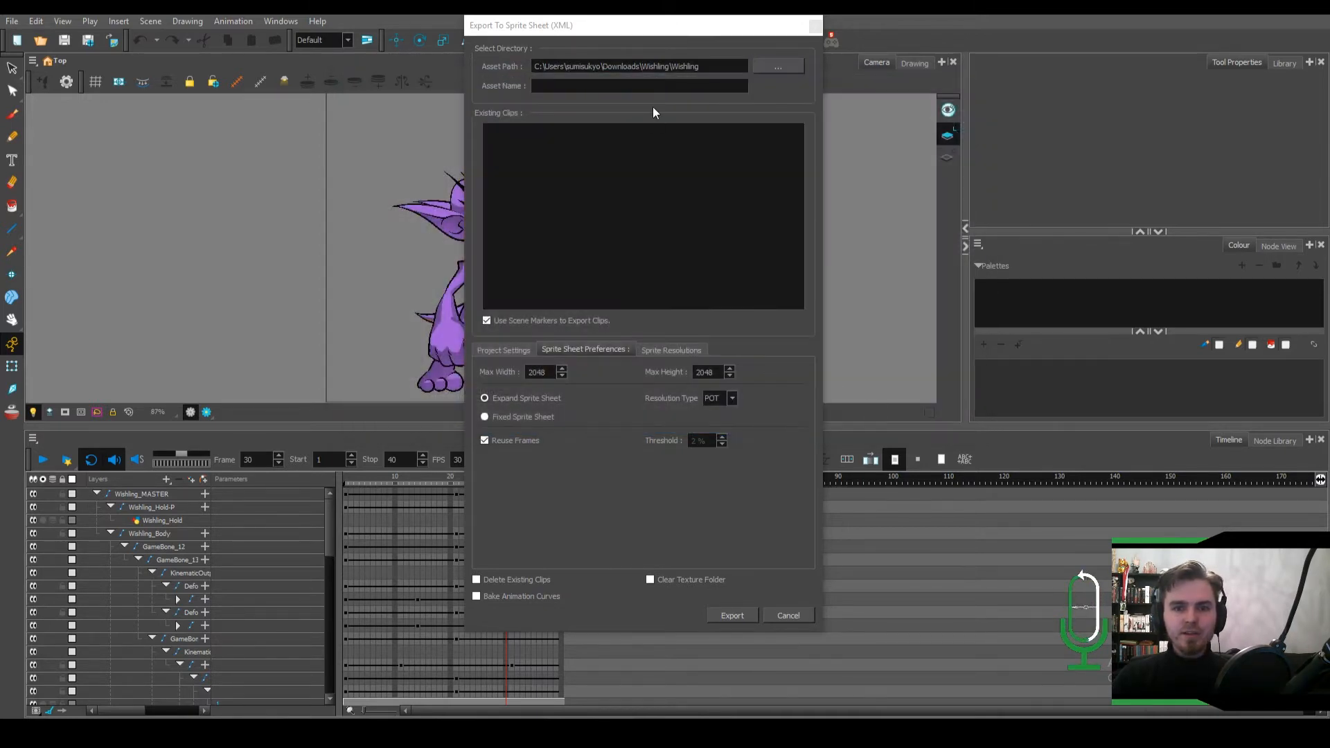
click(670, 89)
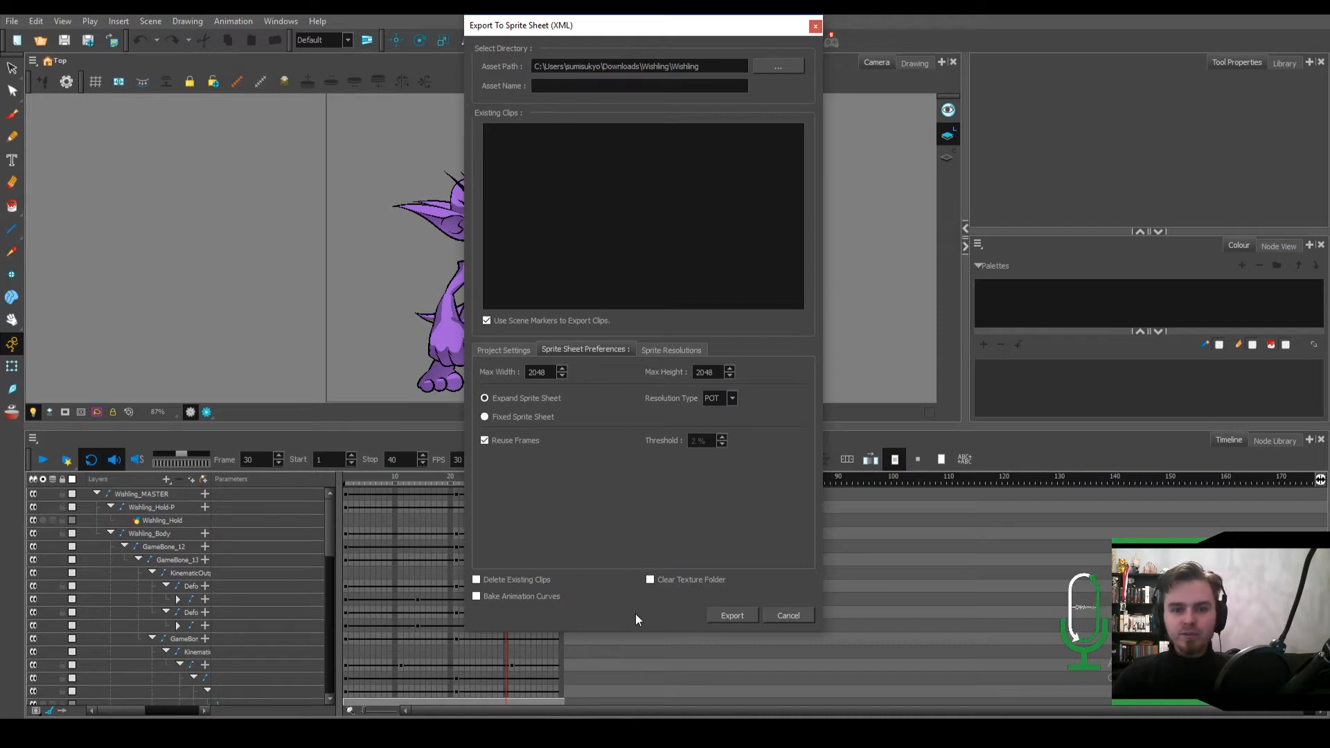
click(732, 615)
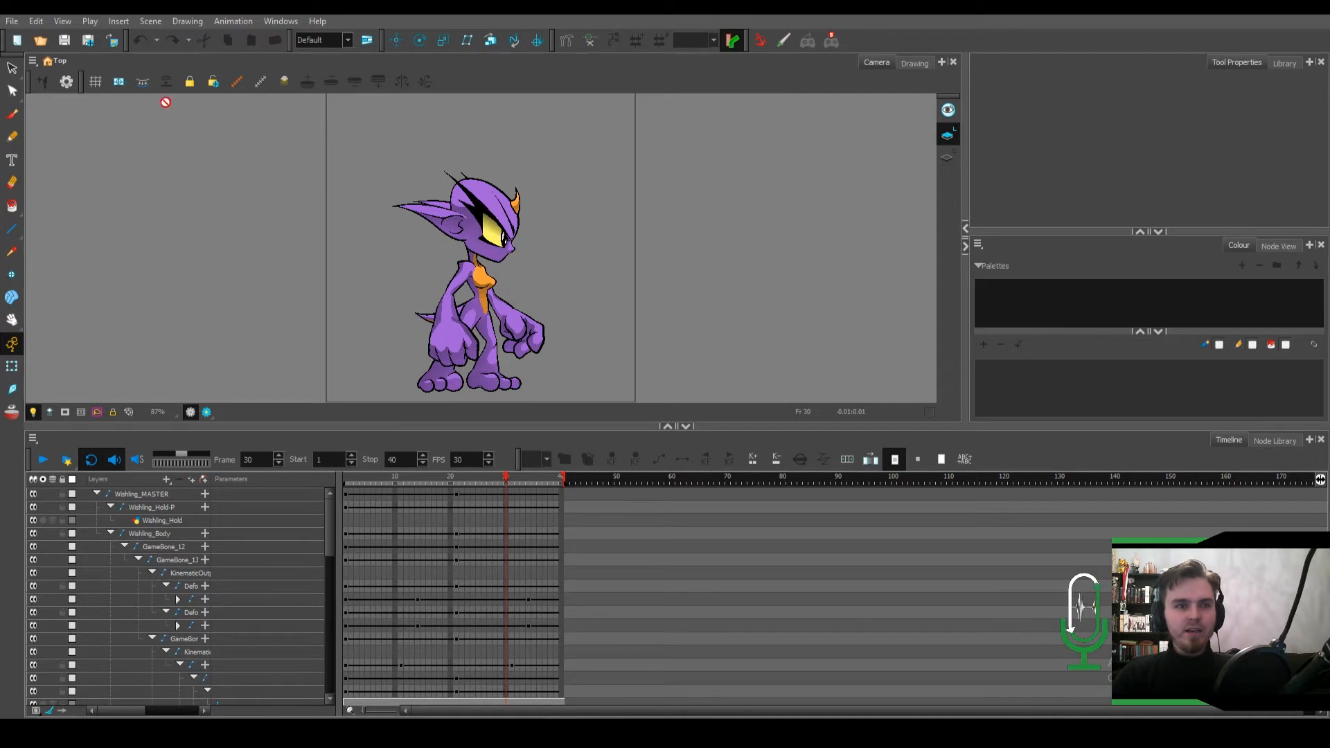
Open the Run.xstage scene from the main Wishling project folder.
click(12, 21)
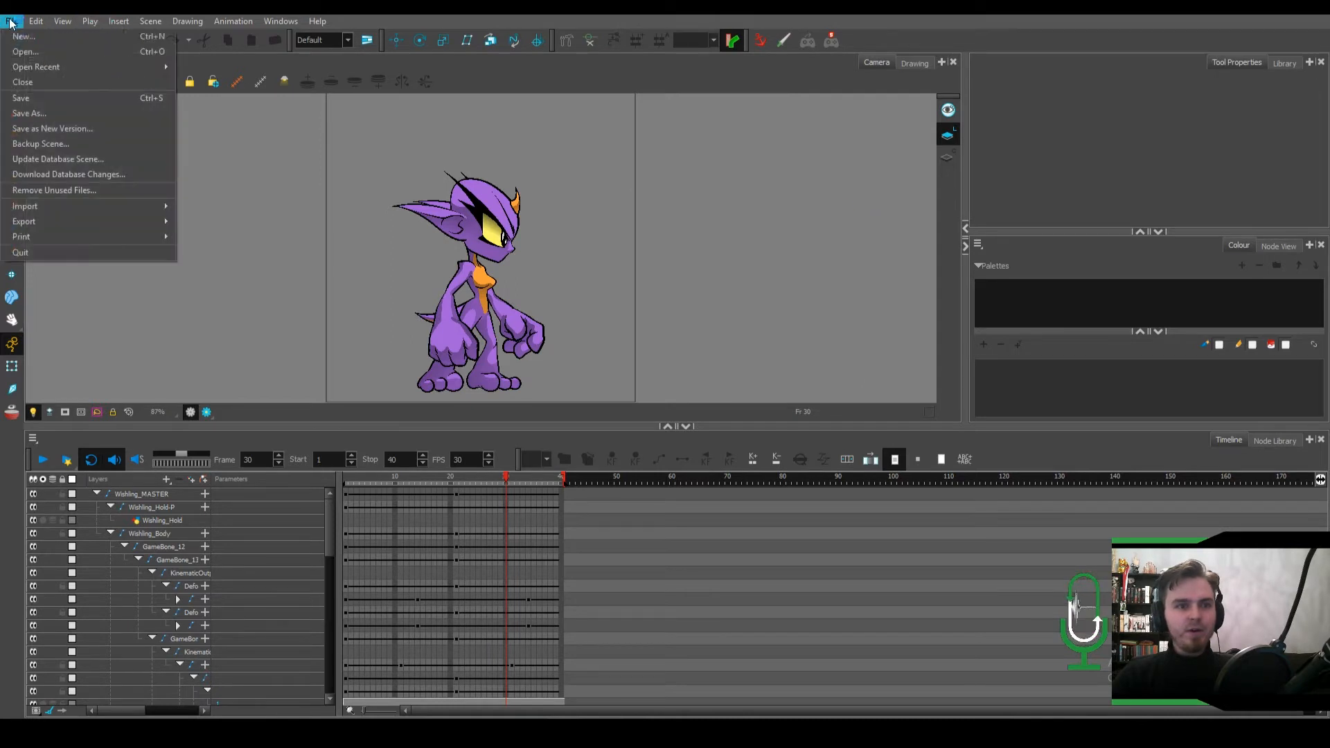
click(24, 51)
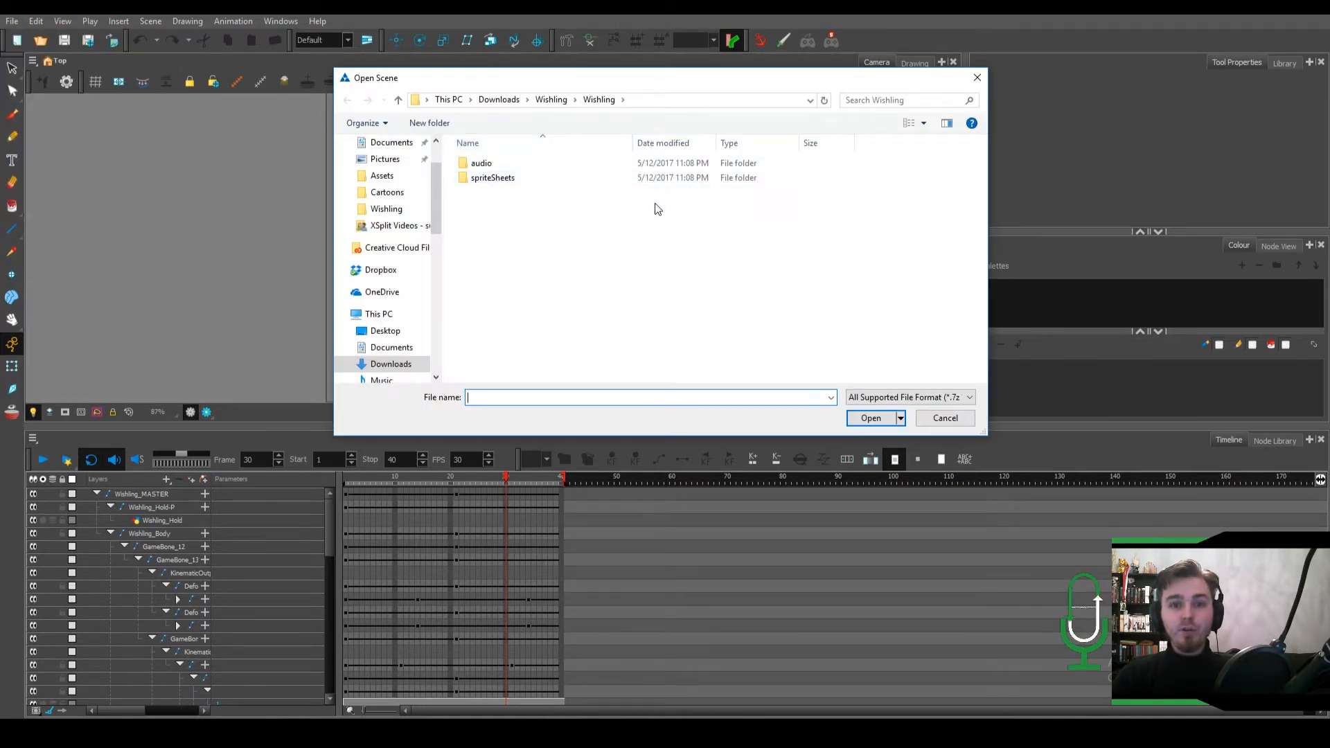
click(563, 99)
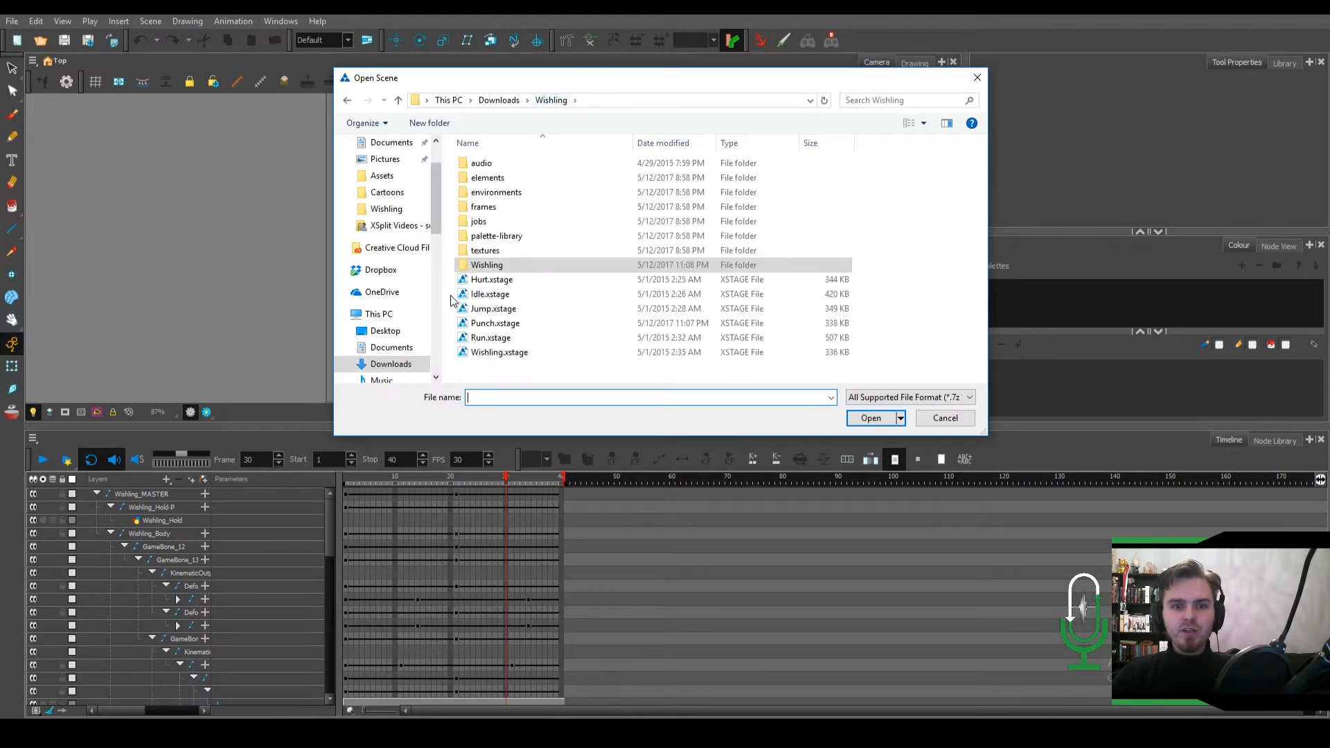
double_click(529, 338)
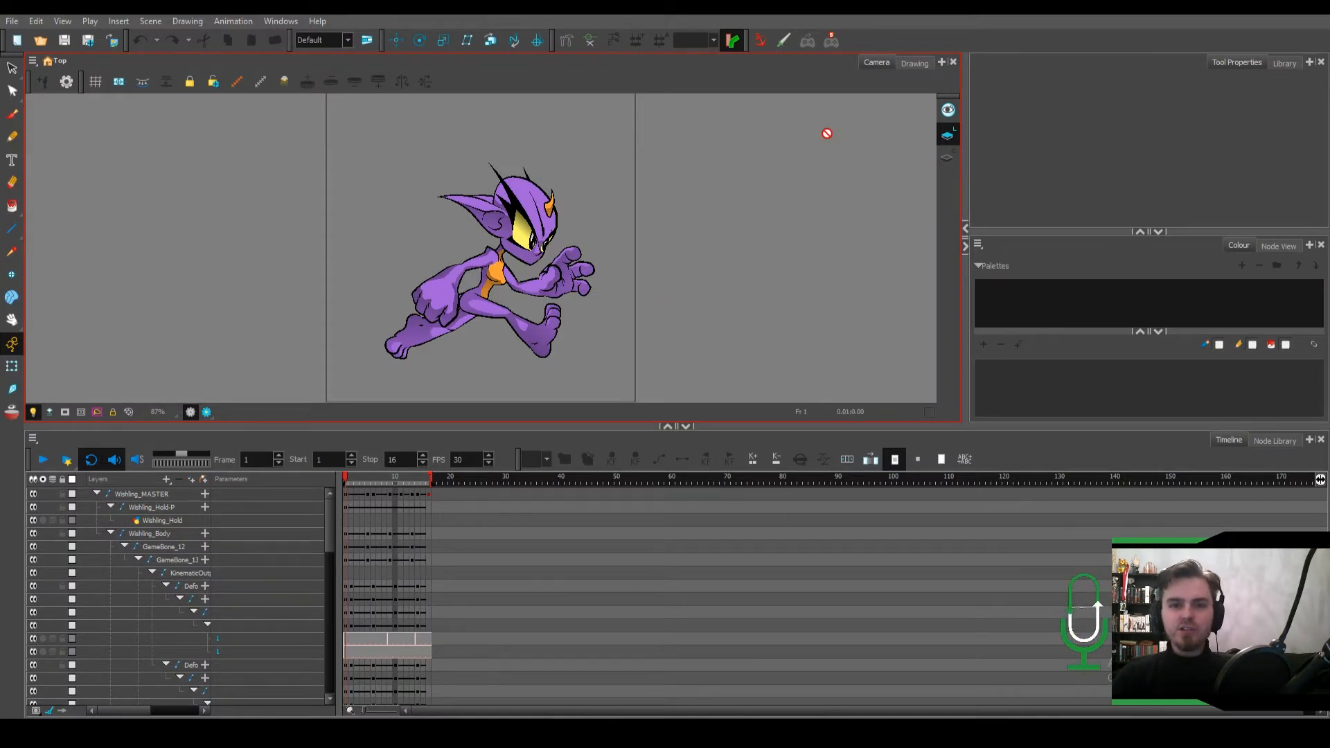
Export the Run animation's sprite sheet into the existing Wishling asset folder with scene markers used for the clips.
click(812, 40)
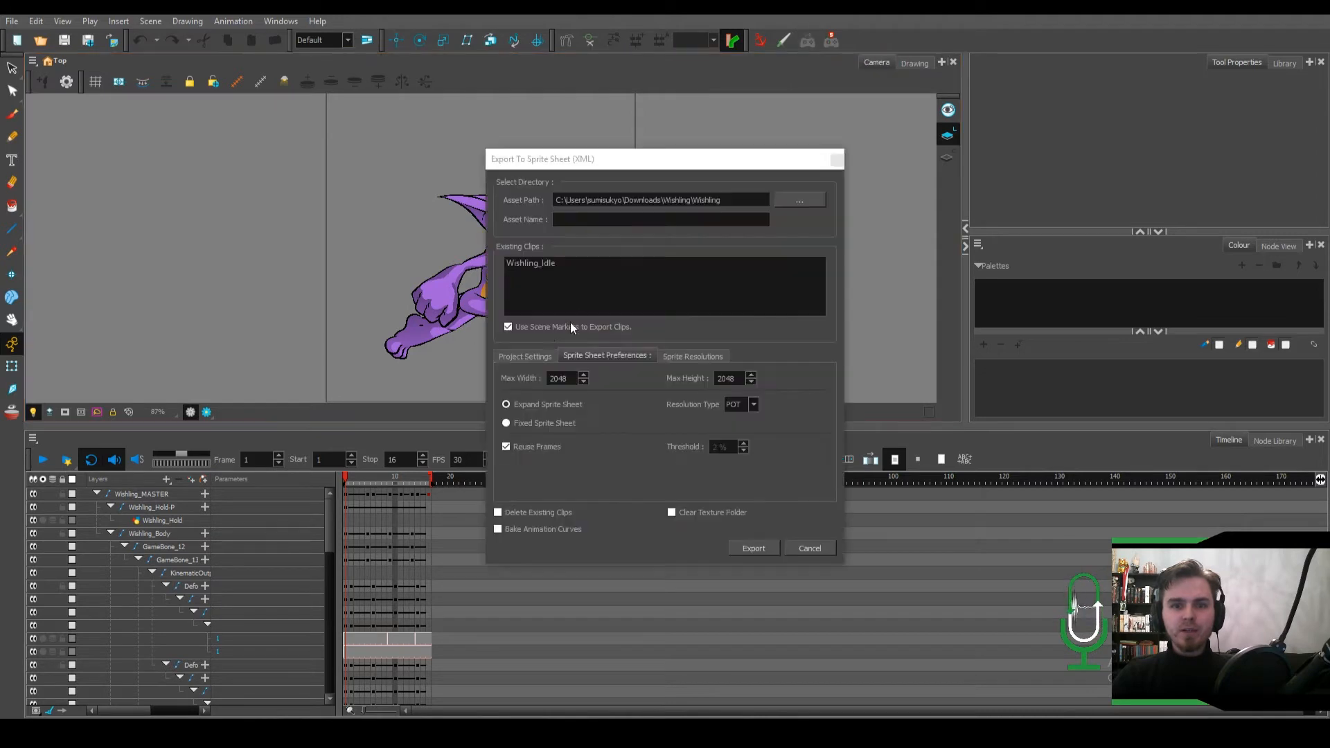
drag(649, 107, 698, 139)
click(604, 156)
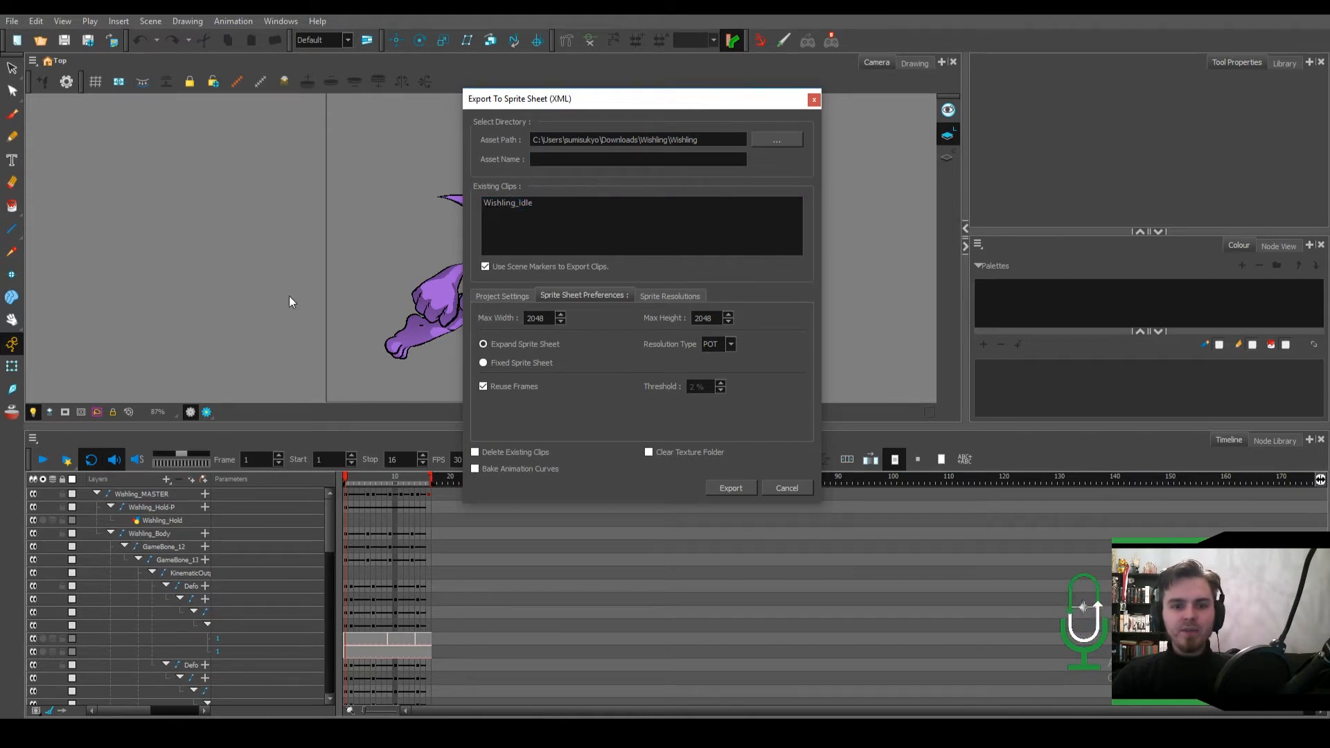
click(735, 489)
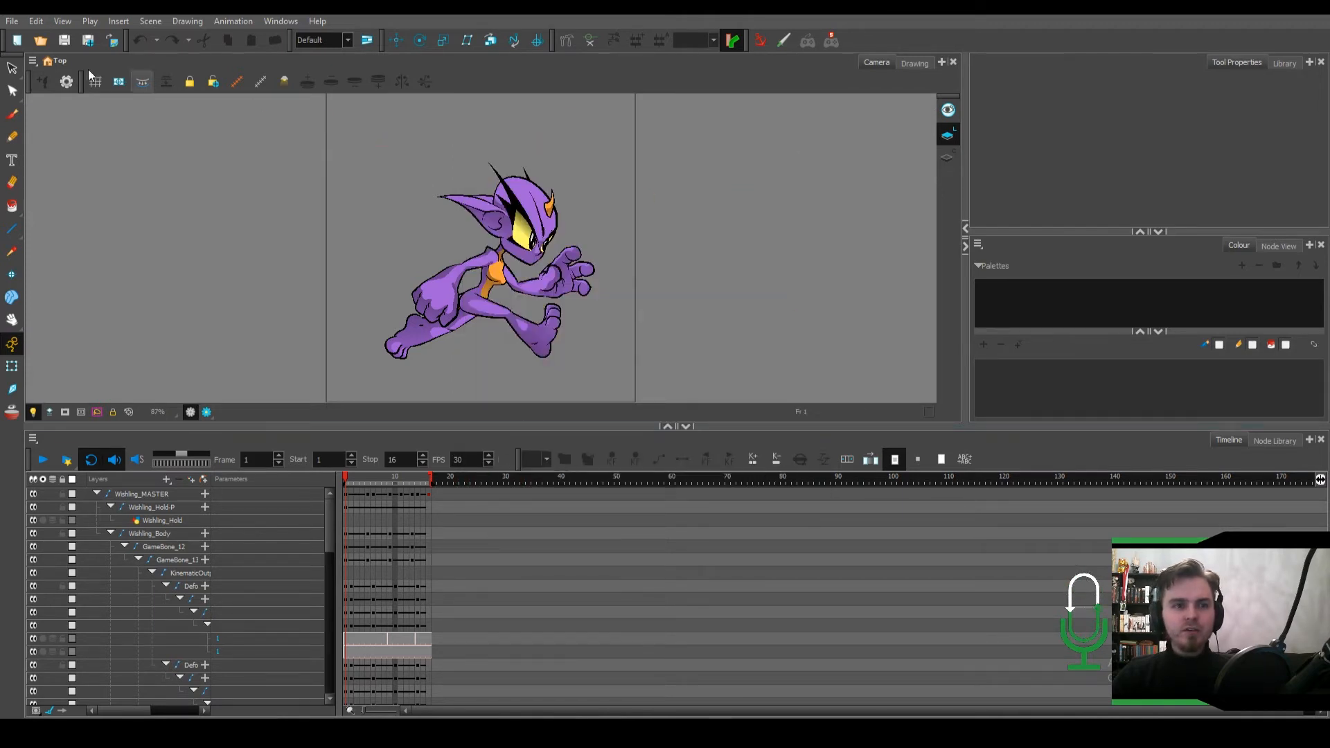
Open the Jump.xstage scene and export its sprite sheet into the same Wishling asset folder.
click(12, 22)
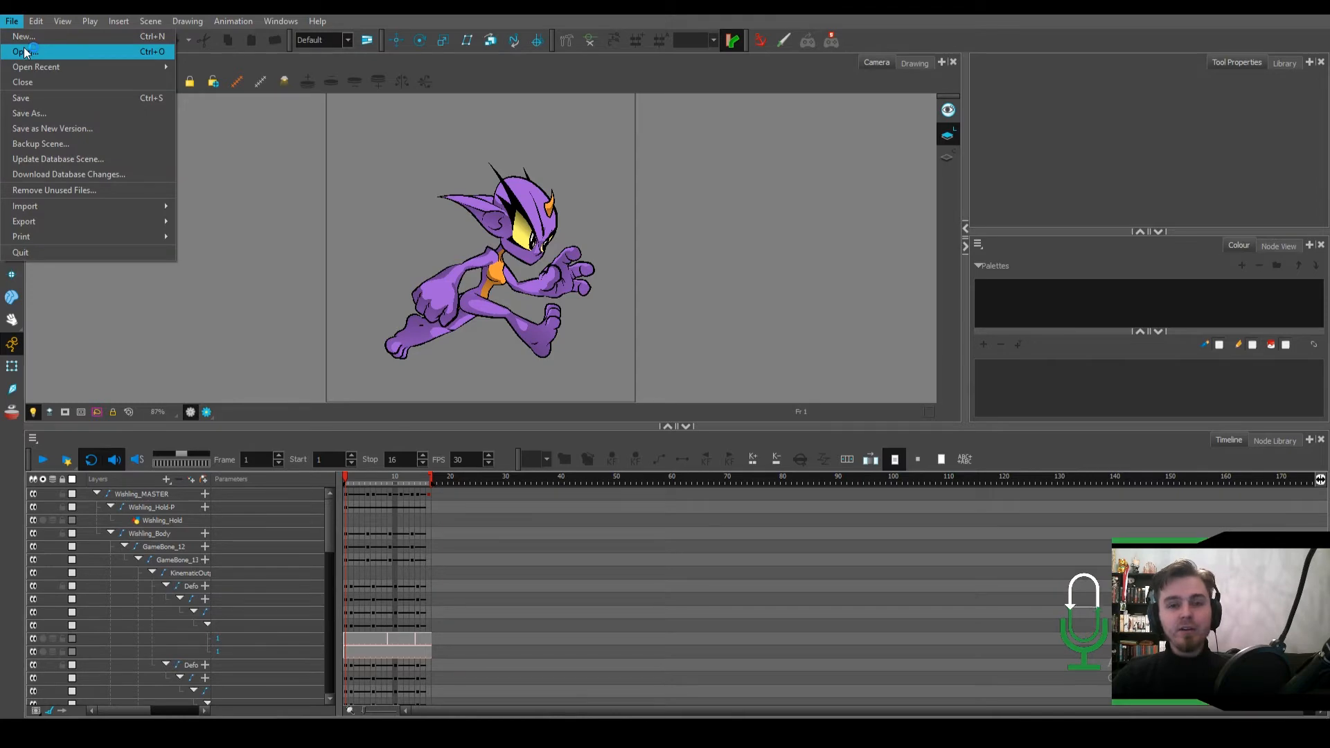
click(45, 52)
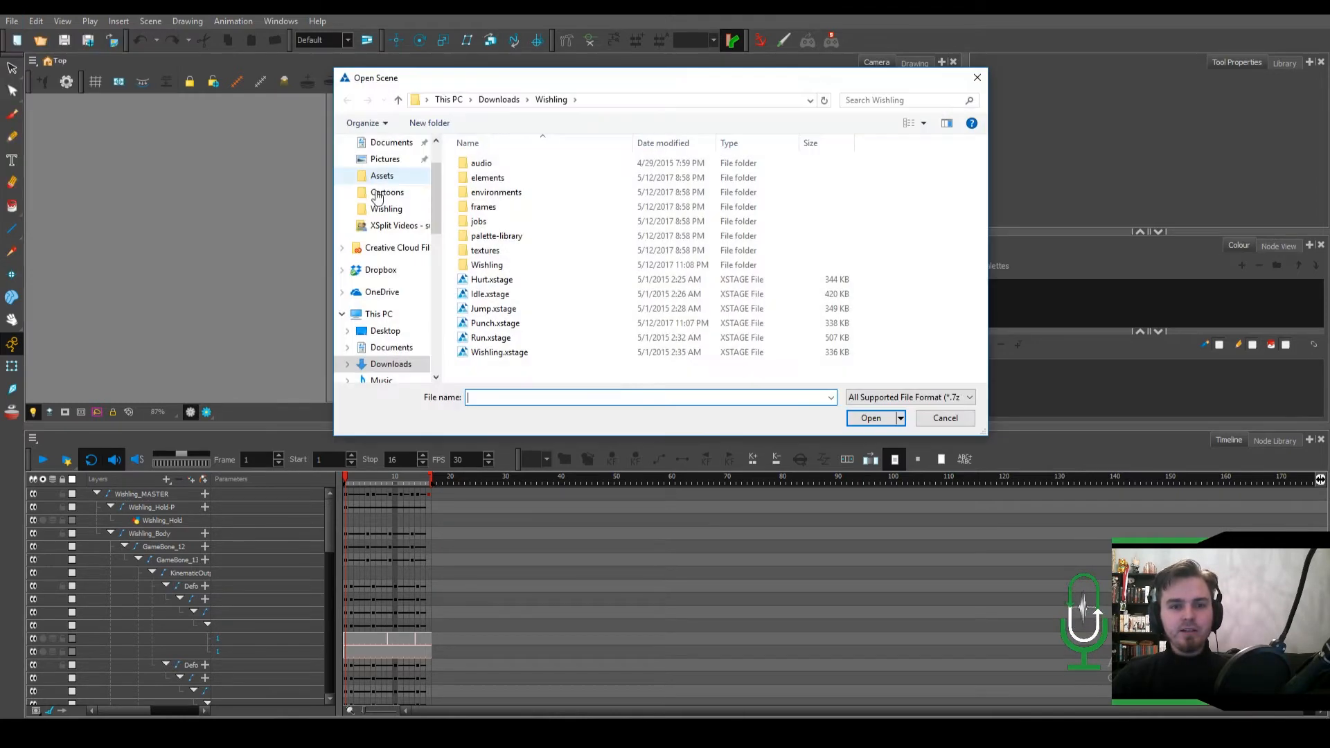
click(533, 308)
double_click(533, 307)
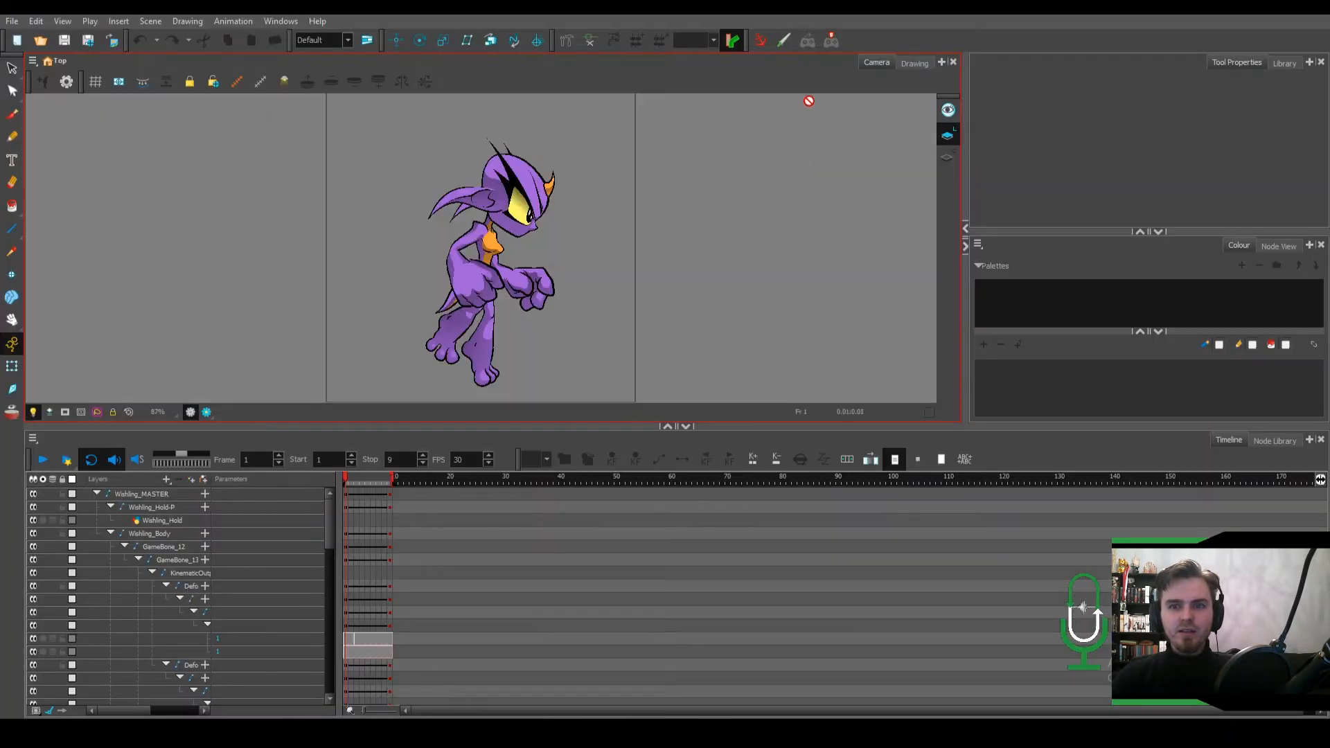
click(806, 42)
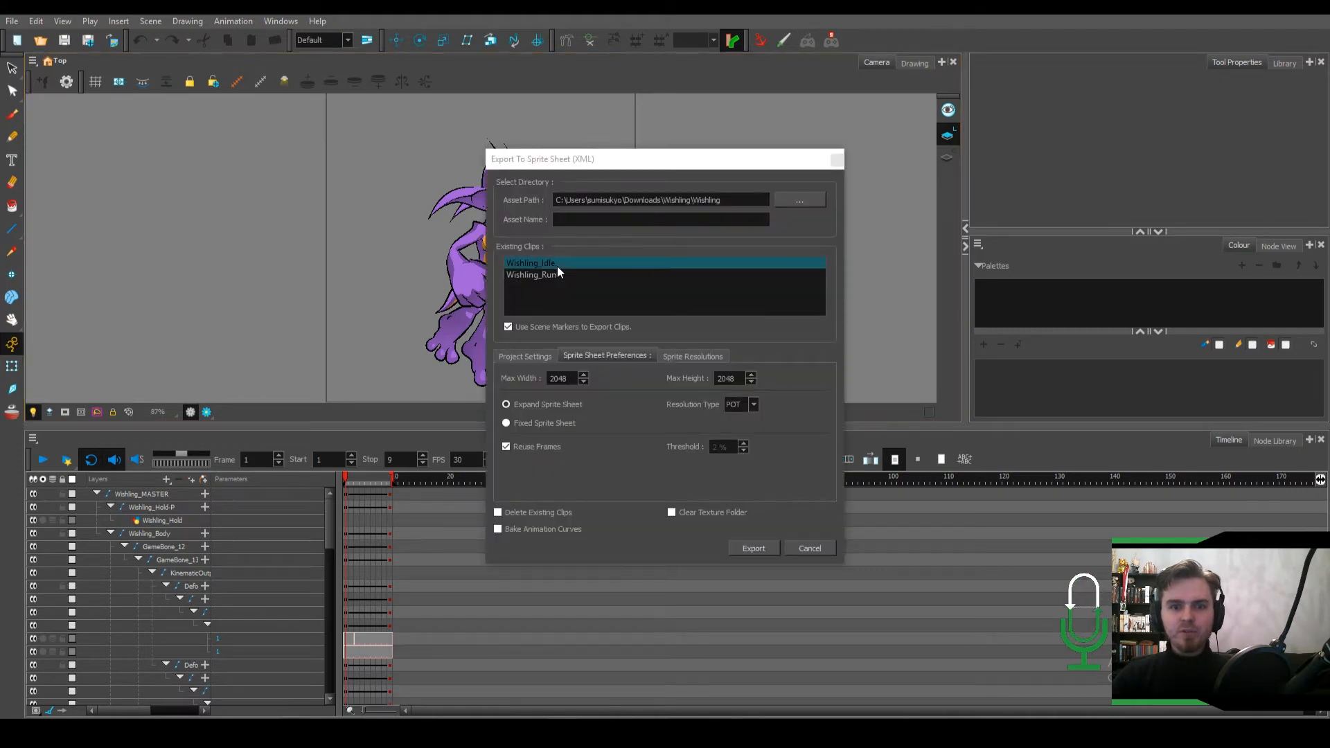
click(746, 552)
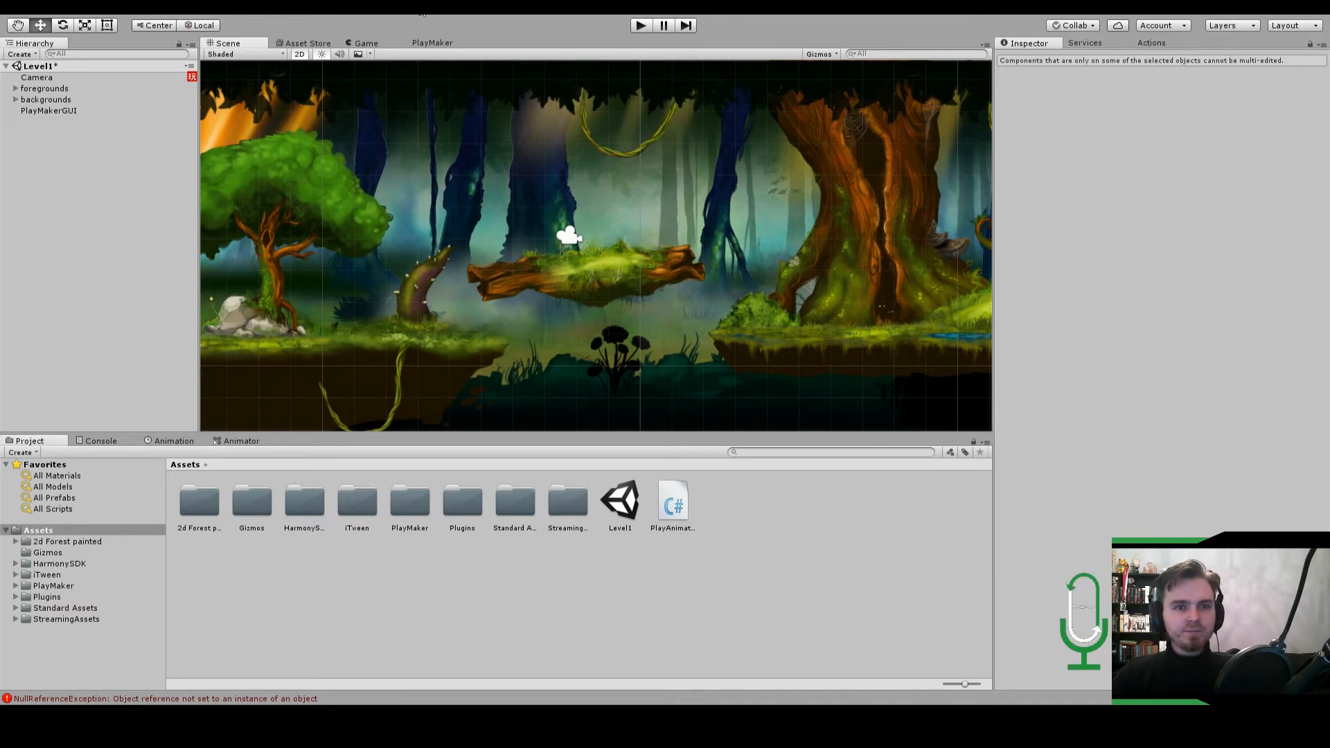
Switch to Unity and check the Harmony Game SDK page in the Asset Store, returning to the scene view.
click(305, 45)
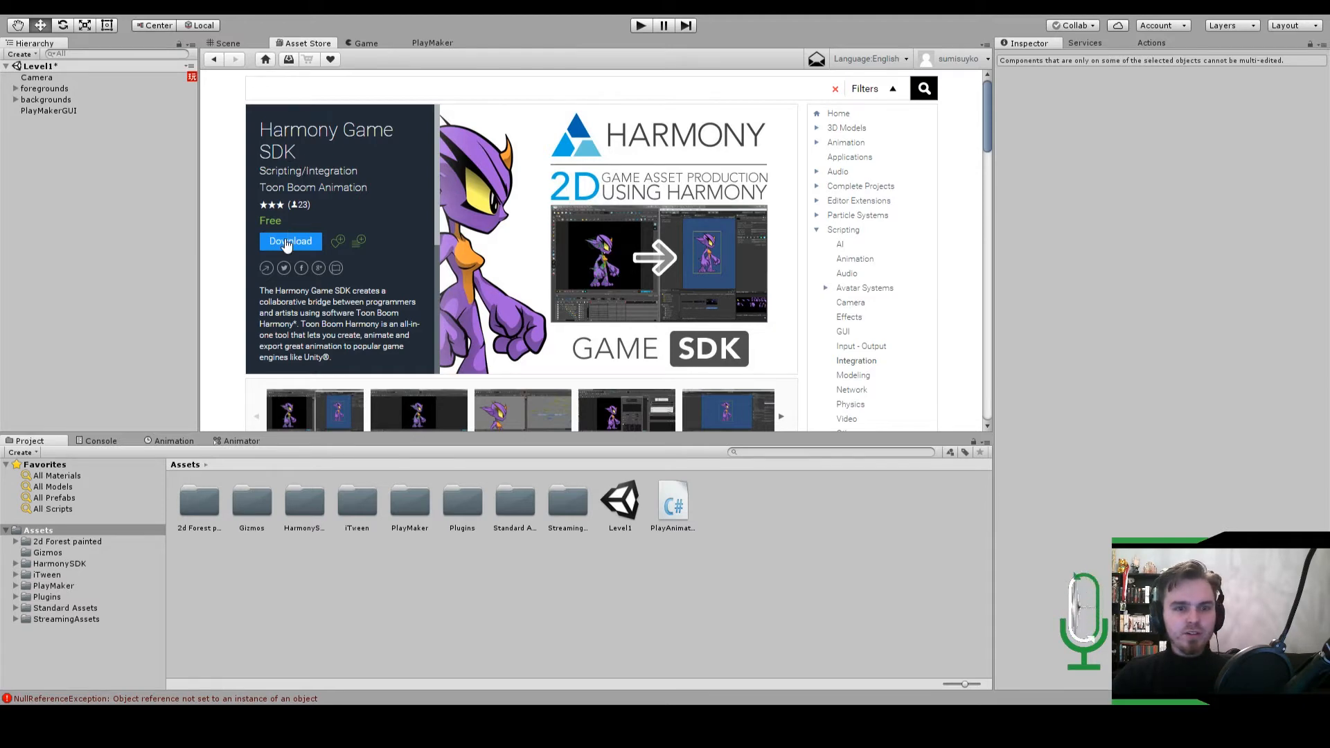
click(231, 44)
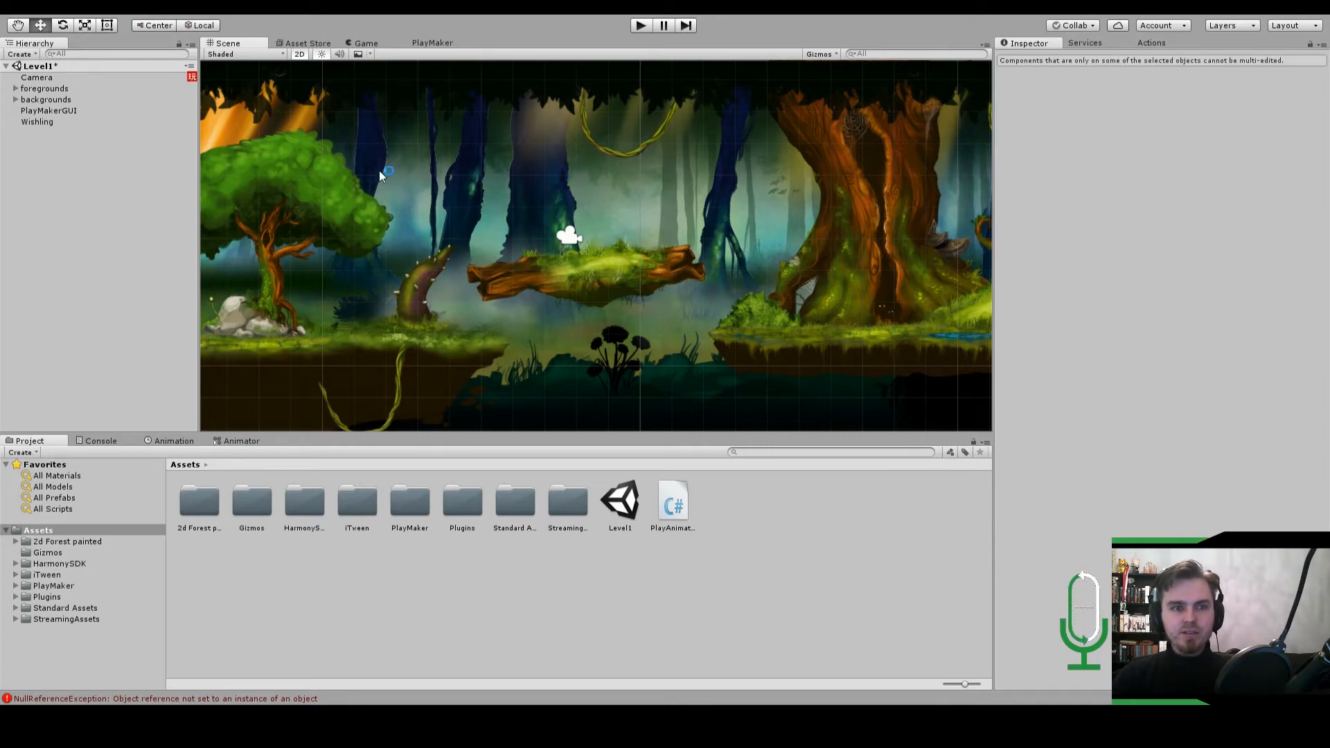
Select the Wishling object, frame it in the scene and compare its size with the Game view.
click(39, 122)
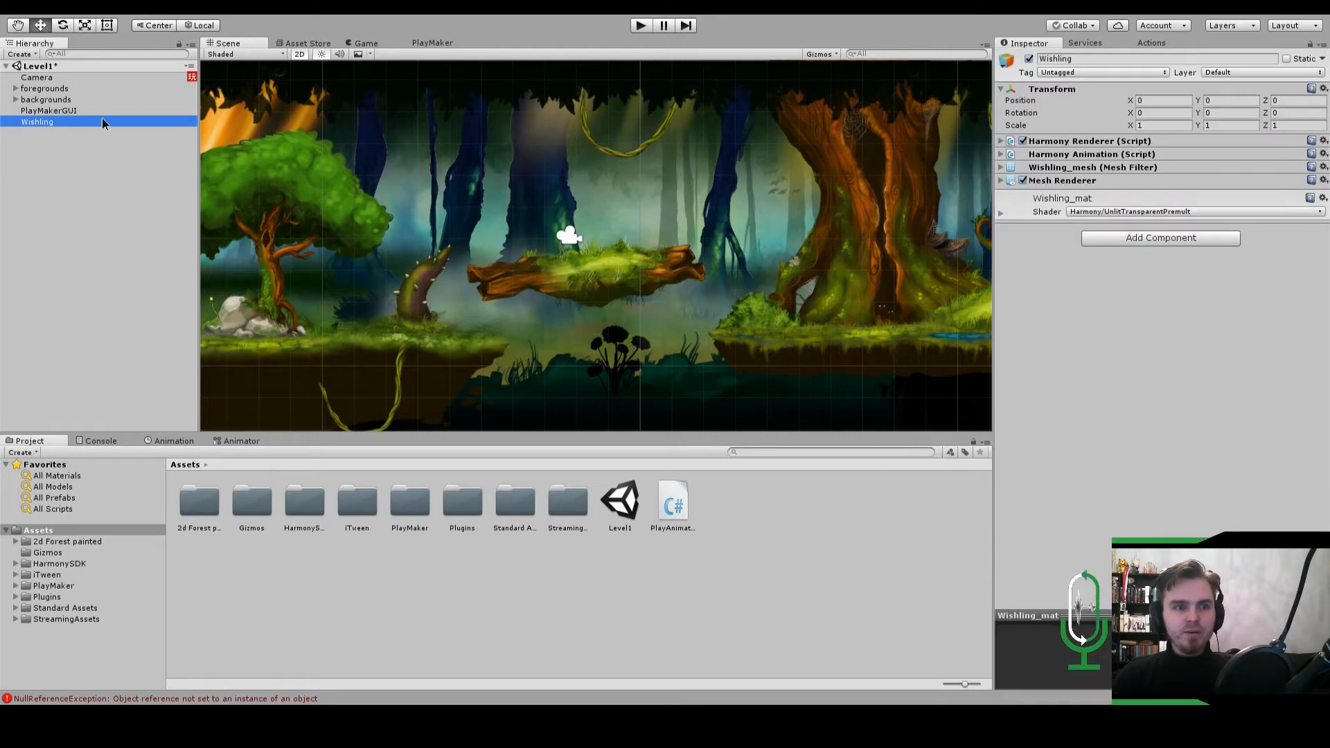
key(f)
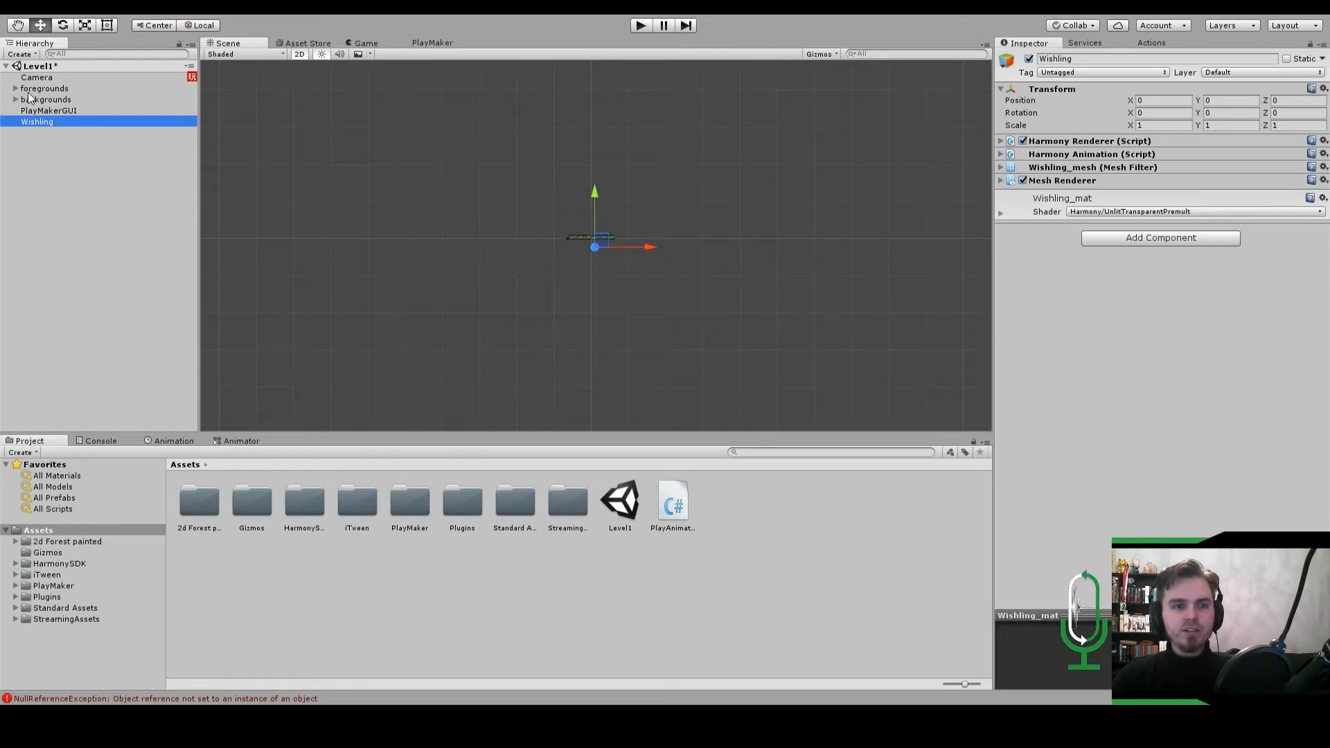
click(69, 110)
click(77, 123)
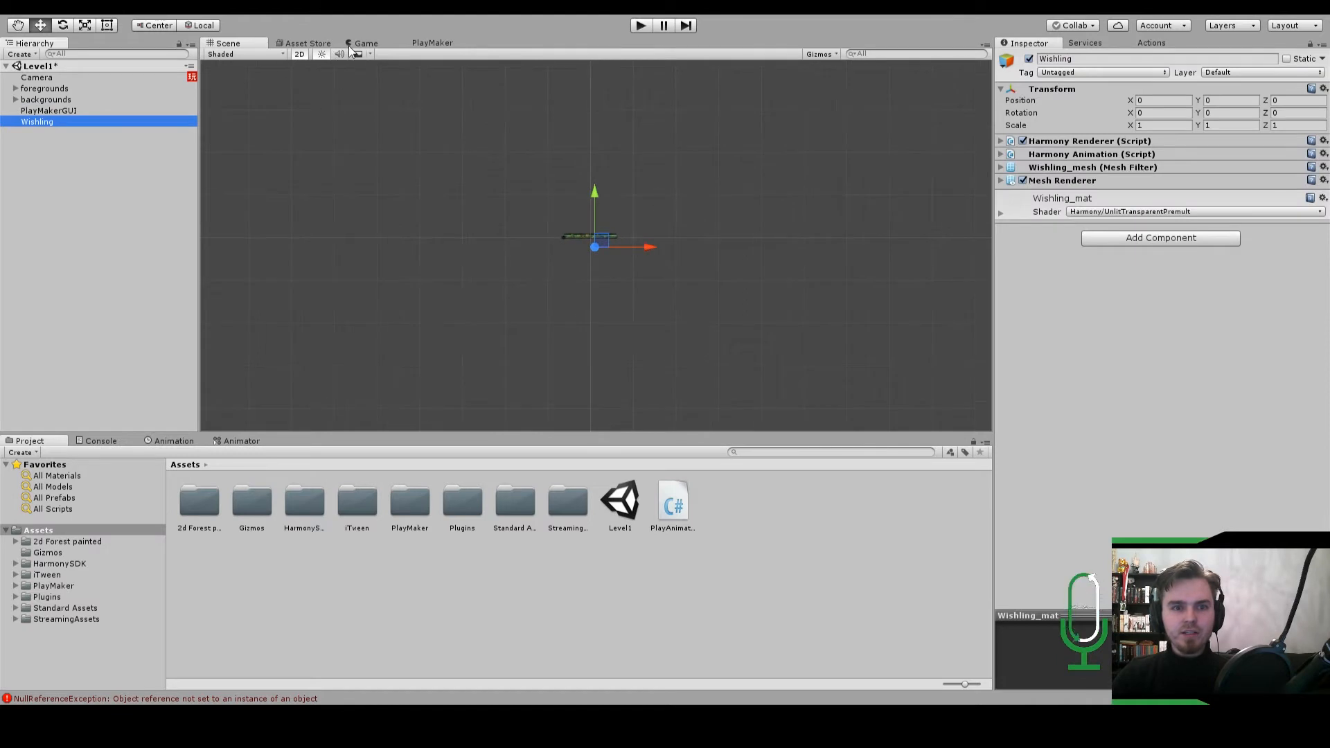
click(370, 44)
click(256, 44)
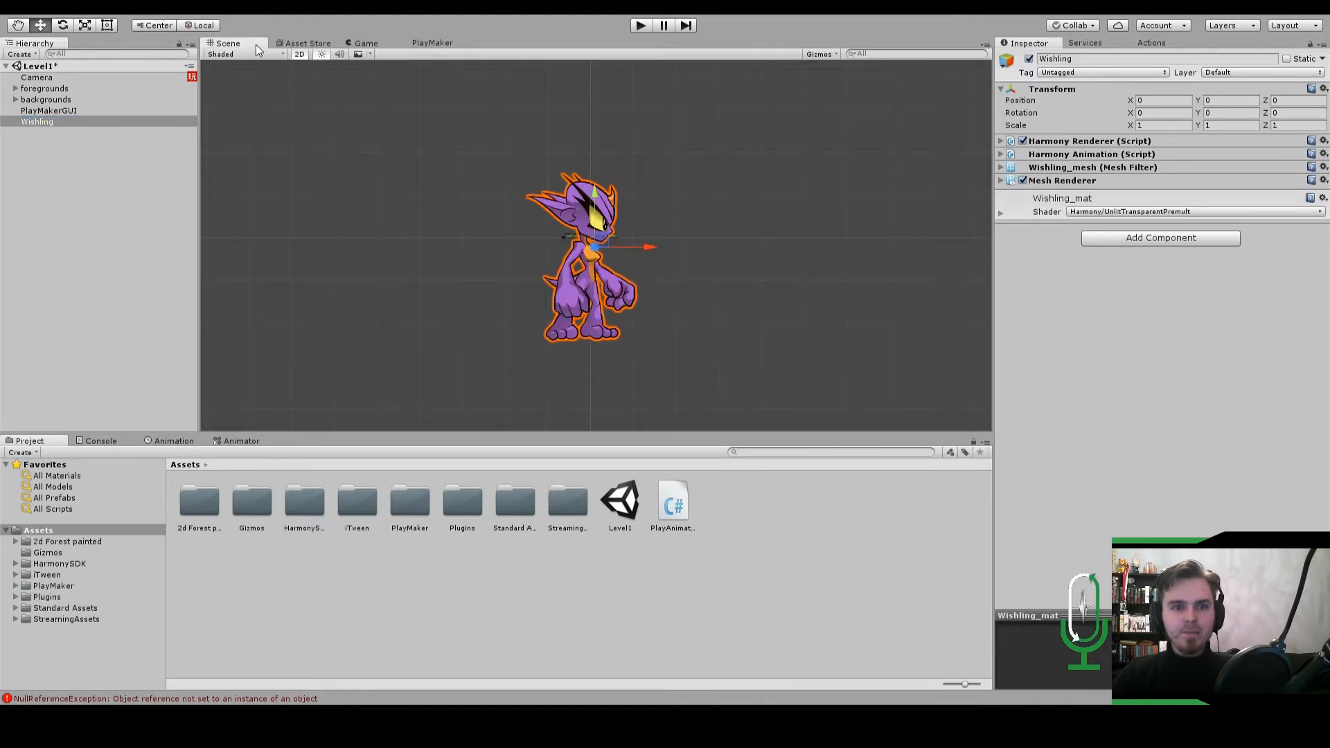
scroll(615, 217, up, 3)
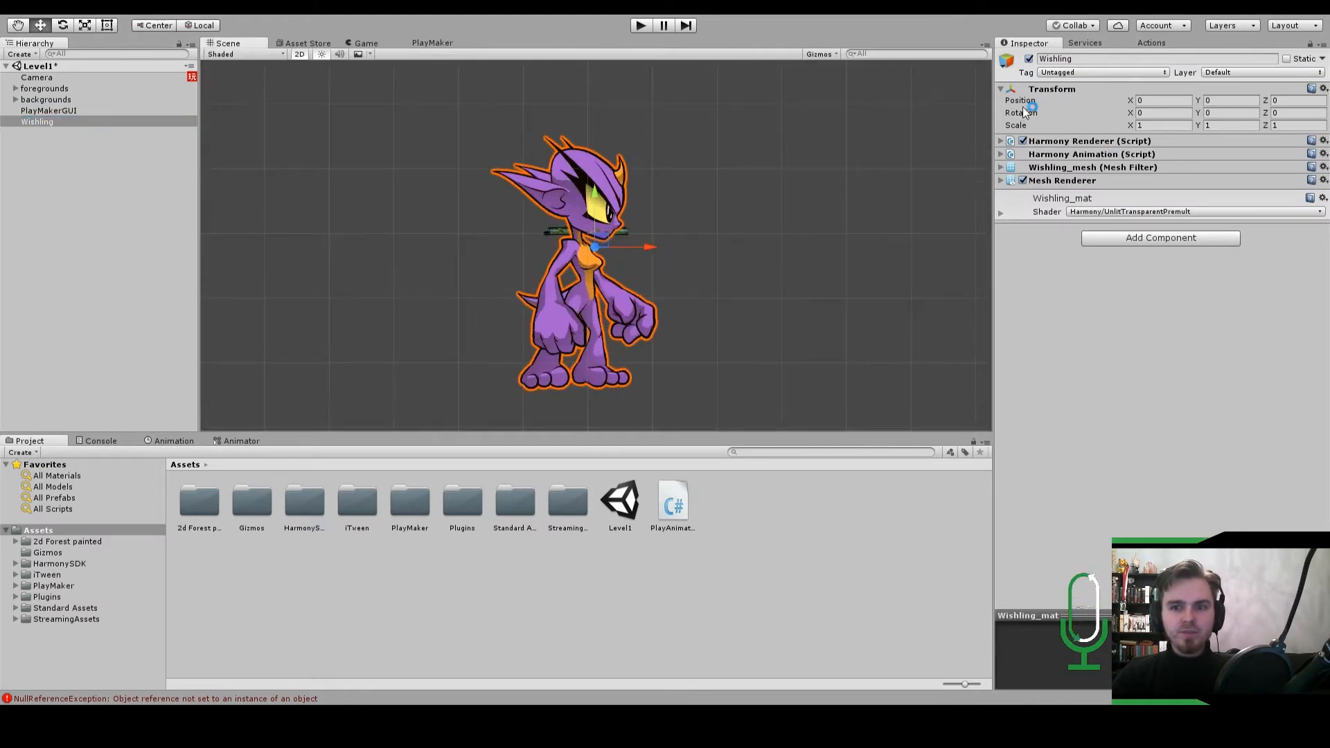
Set the Wishling object's X and Y scale to 0.01.
click(1155, 123)
text(0.11)
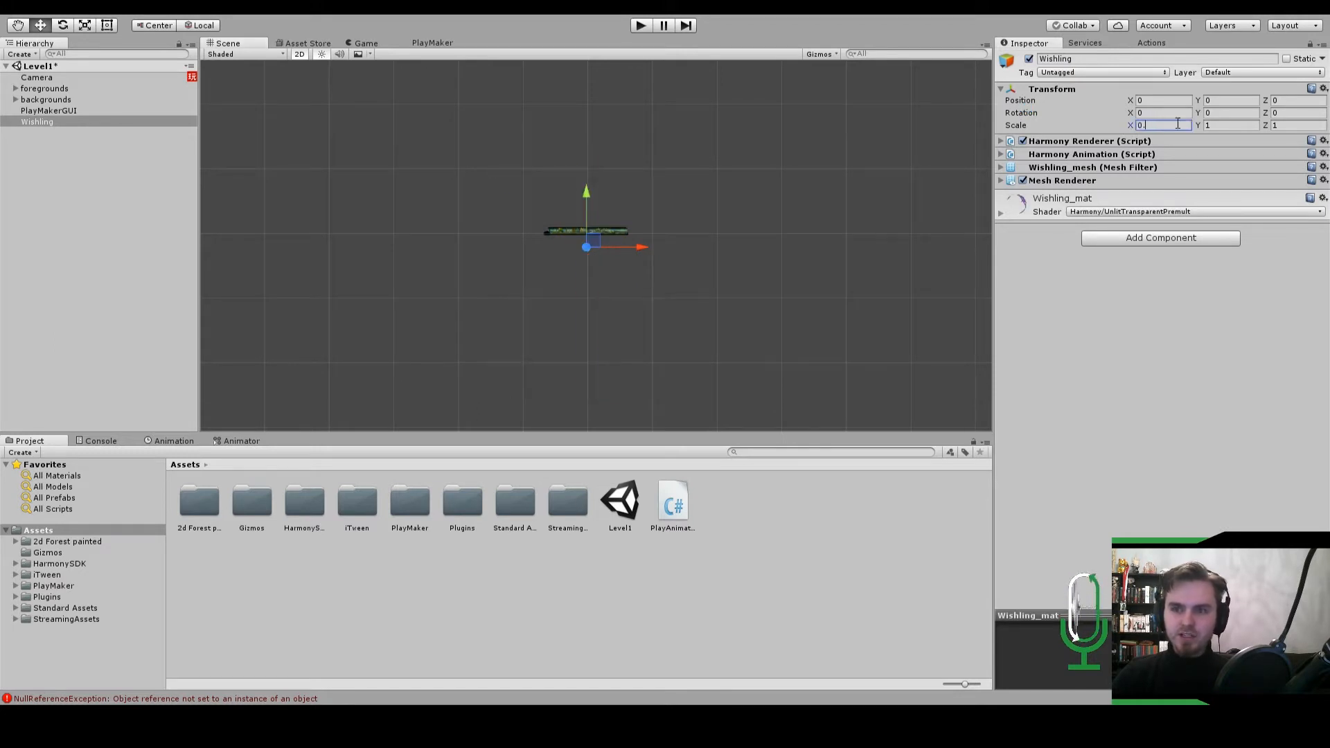
key(BackSpace)
key(BackSpace)
text(0)
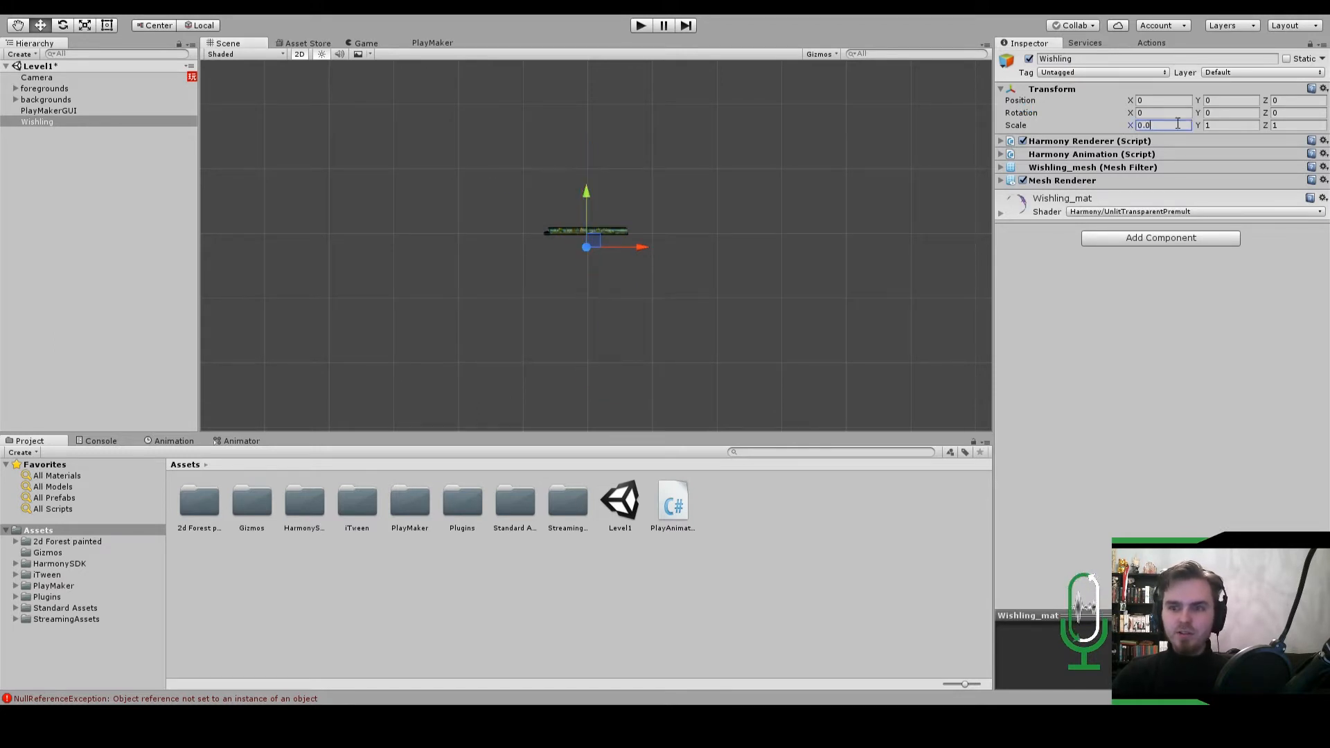
text(1)
click(1231, 124)
text(0)
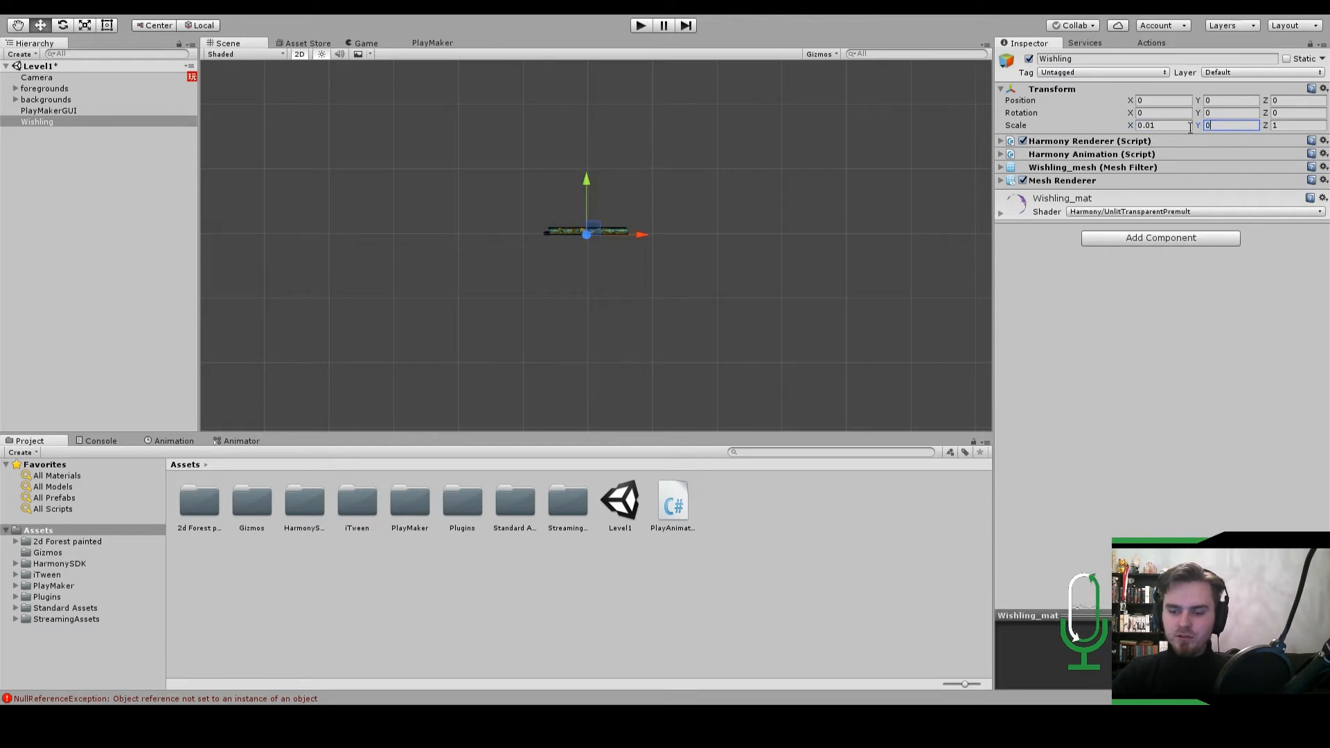
Move Wishling from the origin to just above the floating log, at about X -31.1, Y 6.1.
double_click(94, 120)
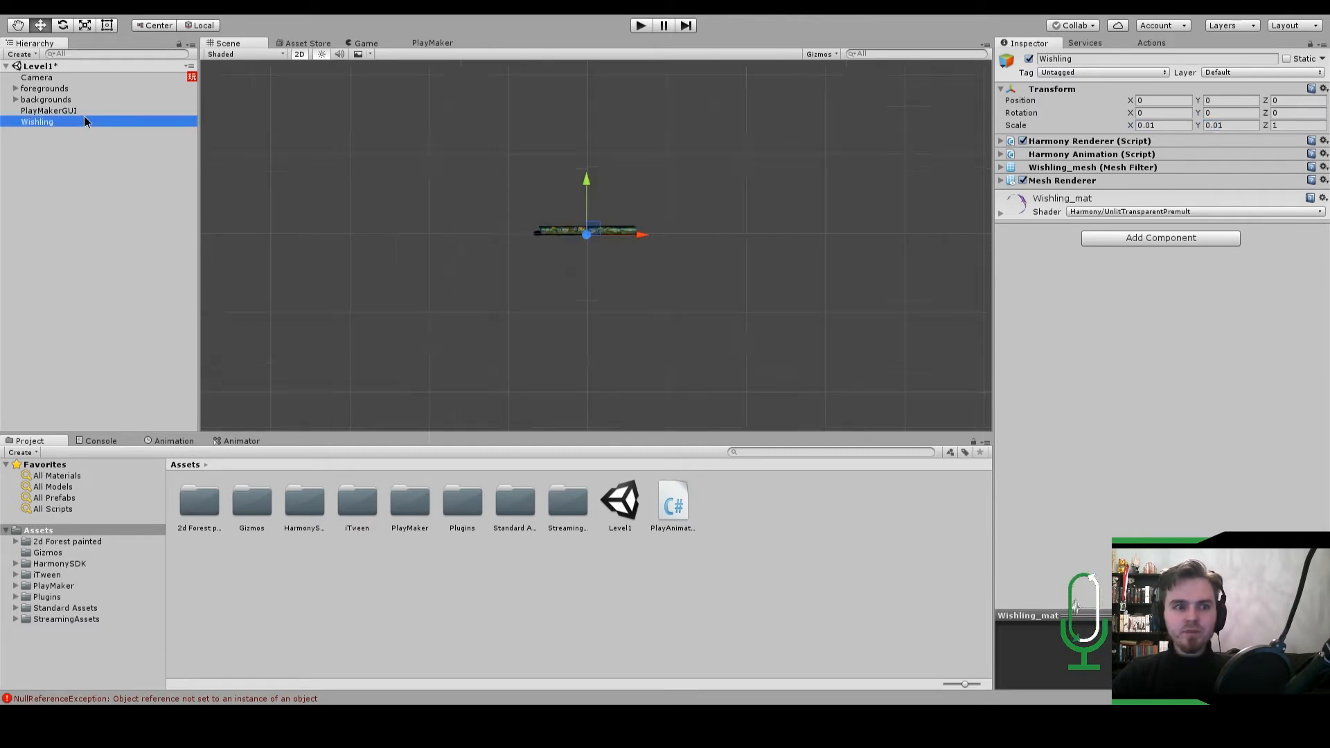
scroll(734, 240, down, 6)
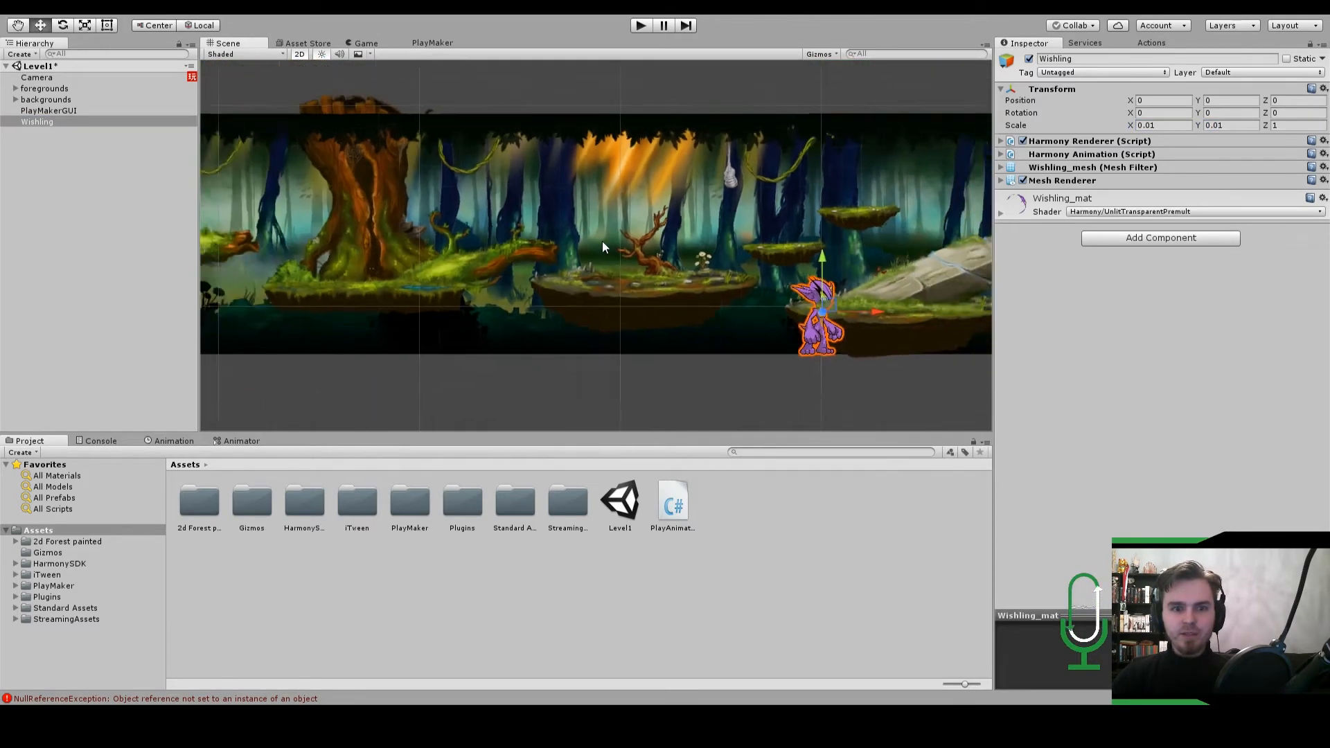
middle_drag(797, 293, 860, 296)
drag(859, 296, 336, 175)
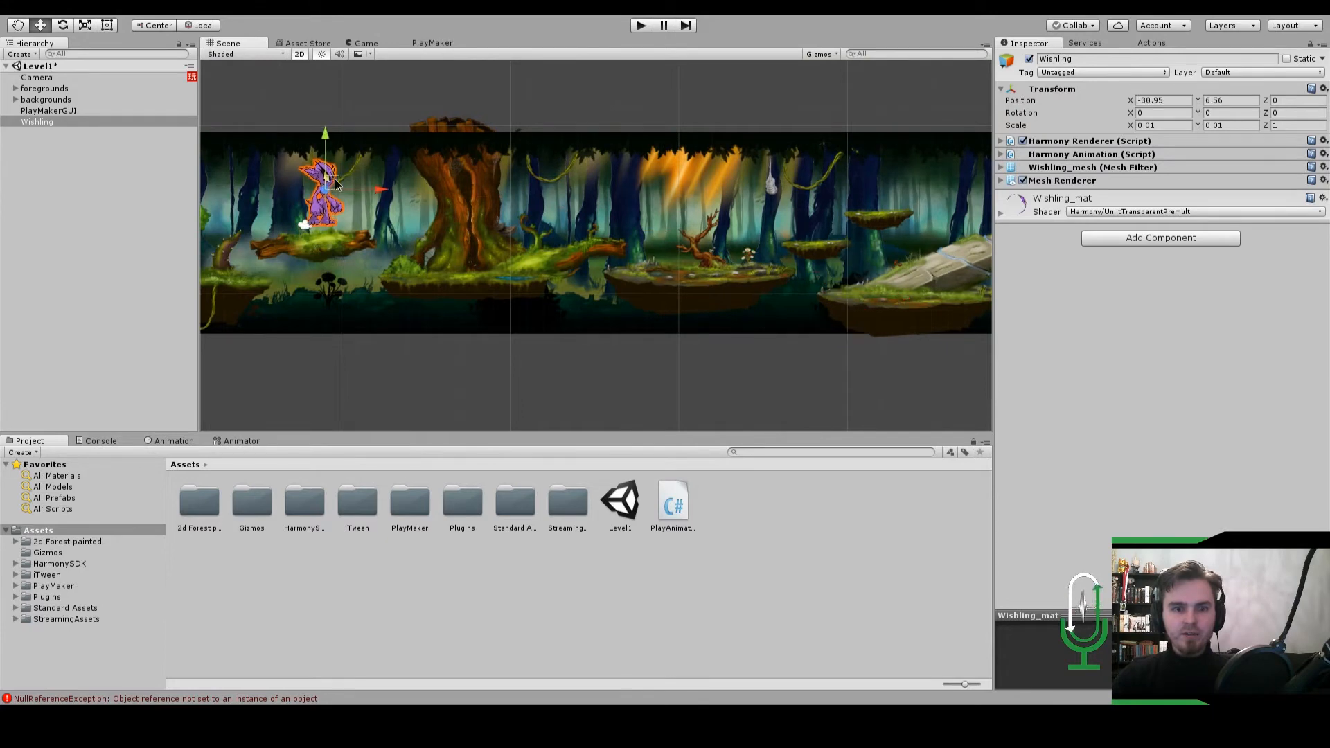
middle_drag(331, 264, 601, 251)
scroll(692, 159, up, 5)
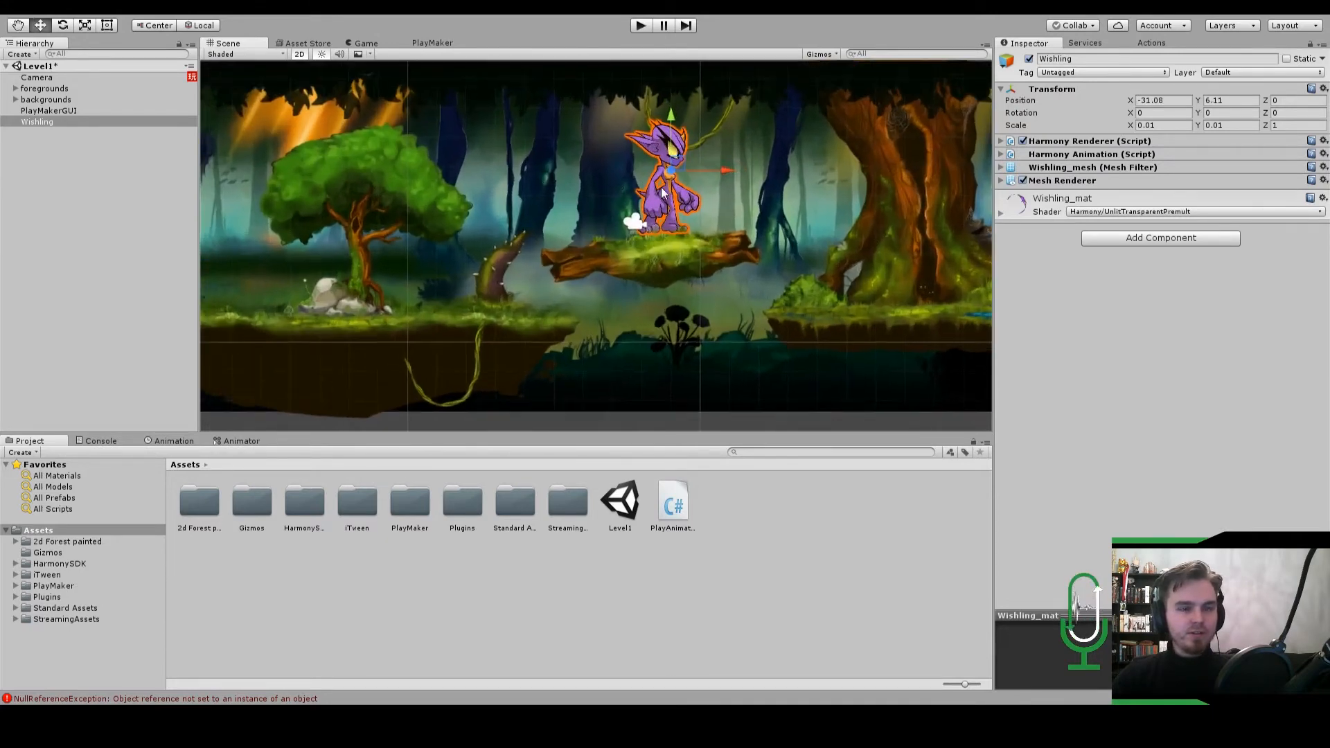
Scale Wishling down uniformly to about 0.0057 in X and Y.
key(r)
drag(703, 144, 688, 176)
key(w)
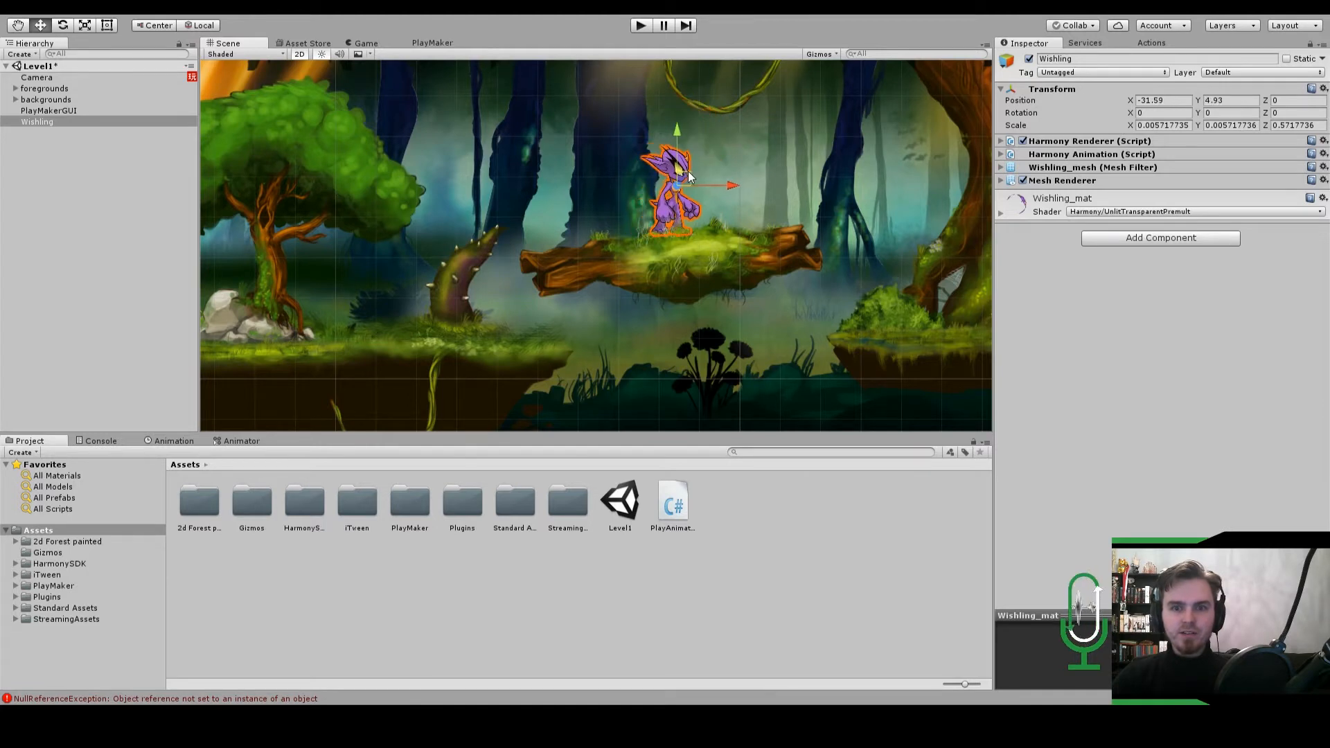
Position Wishling standing on the floating log at about X -31.33, Y 5.1, checking the placement in the Game view.
middle_drag(688, 175, 581, 252)
drag(581, 256, 597, 244)
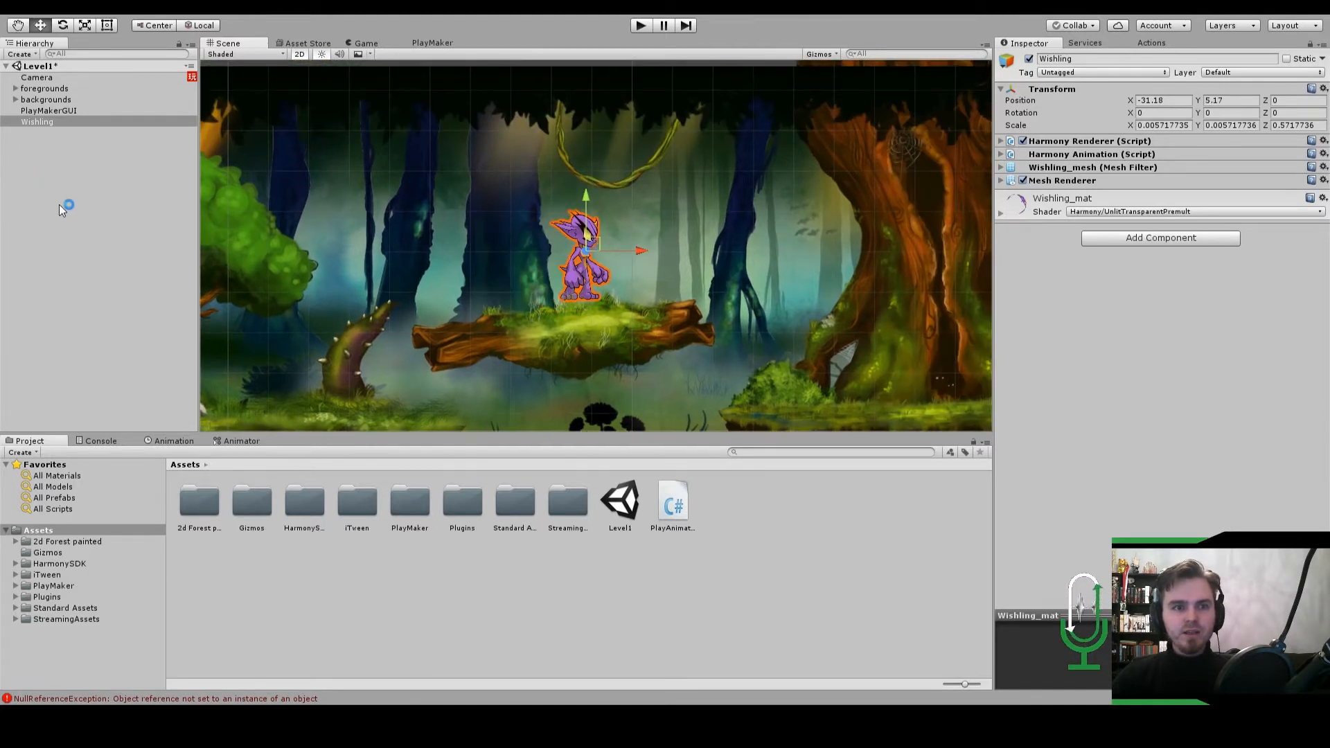
click(359, 43)
click(268, 44)
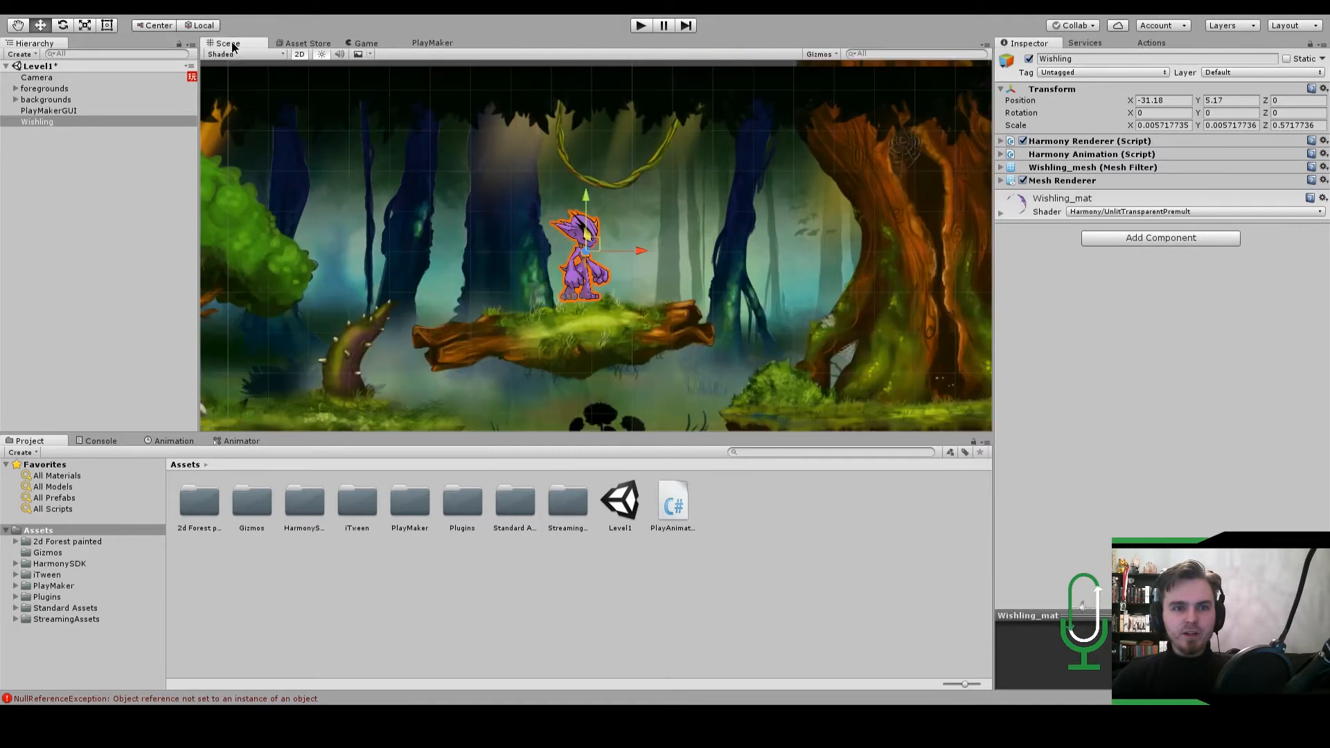
drag(597, 236, 591, 240)
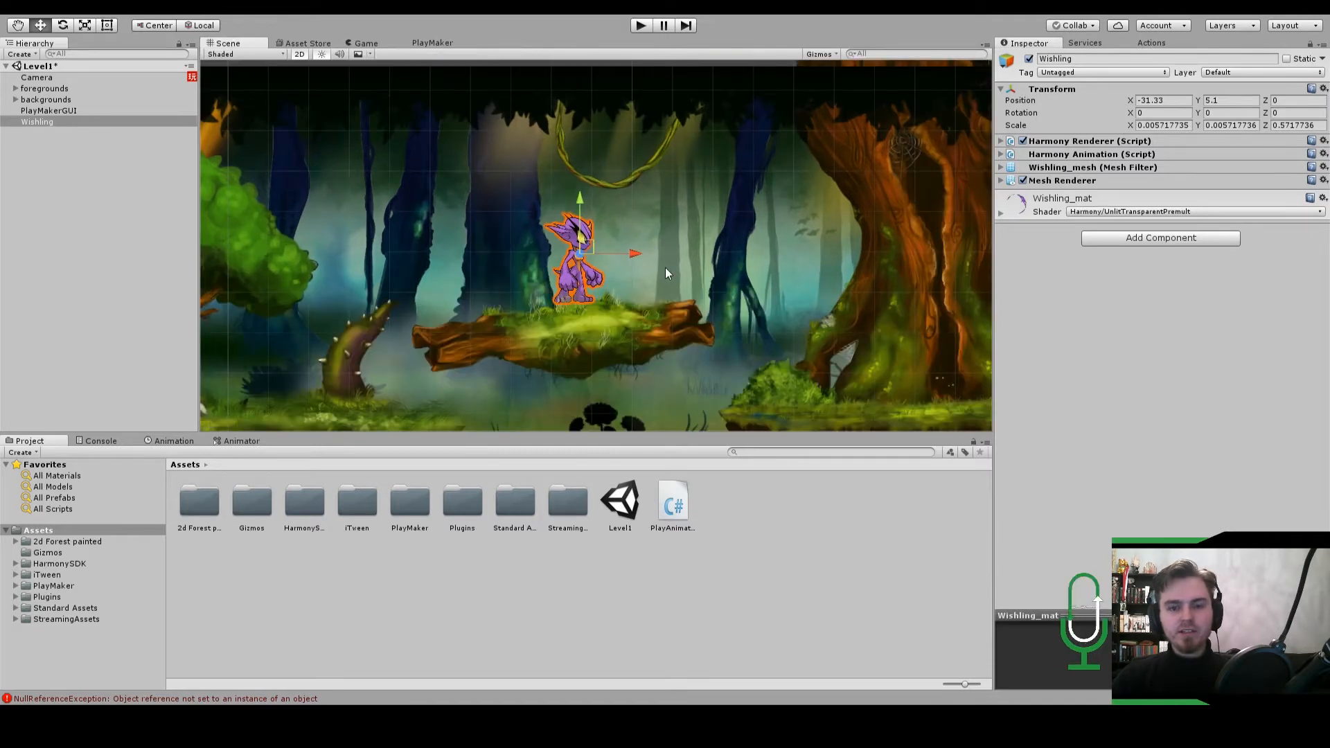
Expand Wishling's Harmony Renderer component and examine the clip name entries for the exported animations.
click(1000, 142)
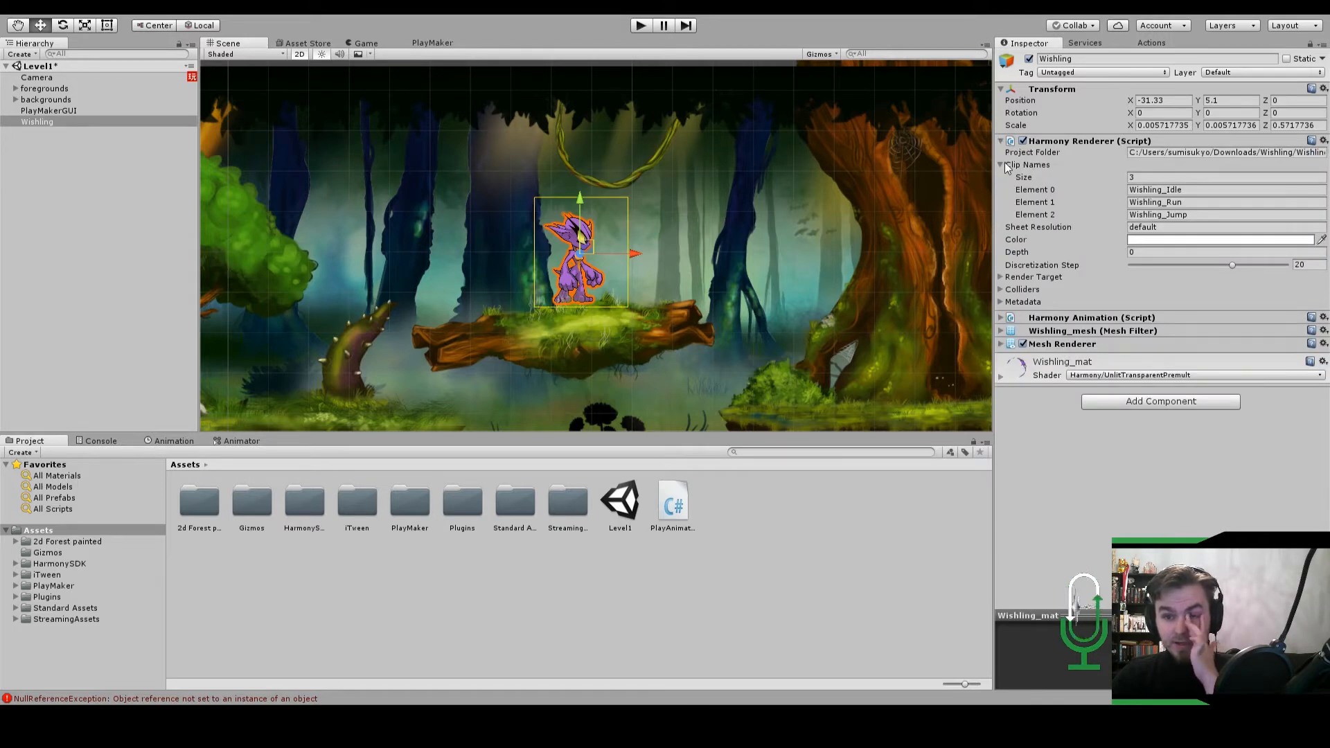
click(1003, 166)
click(1003, 166)
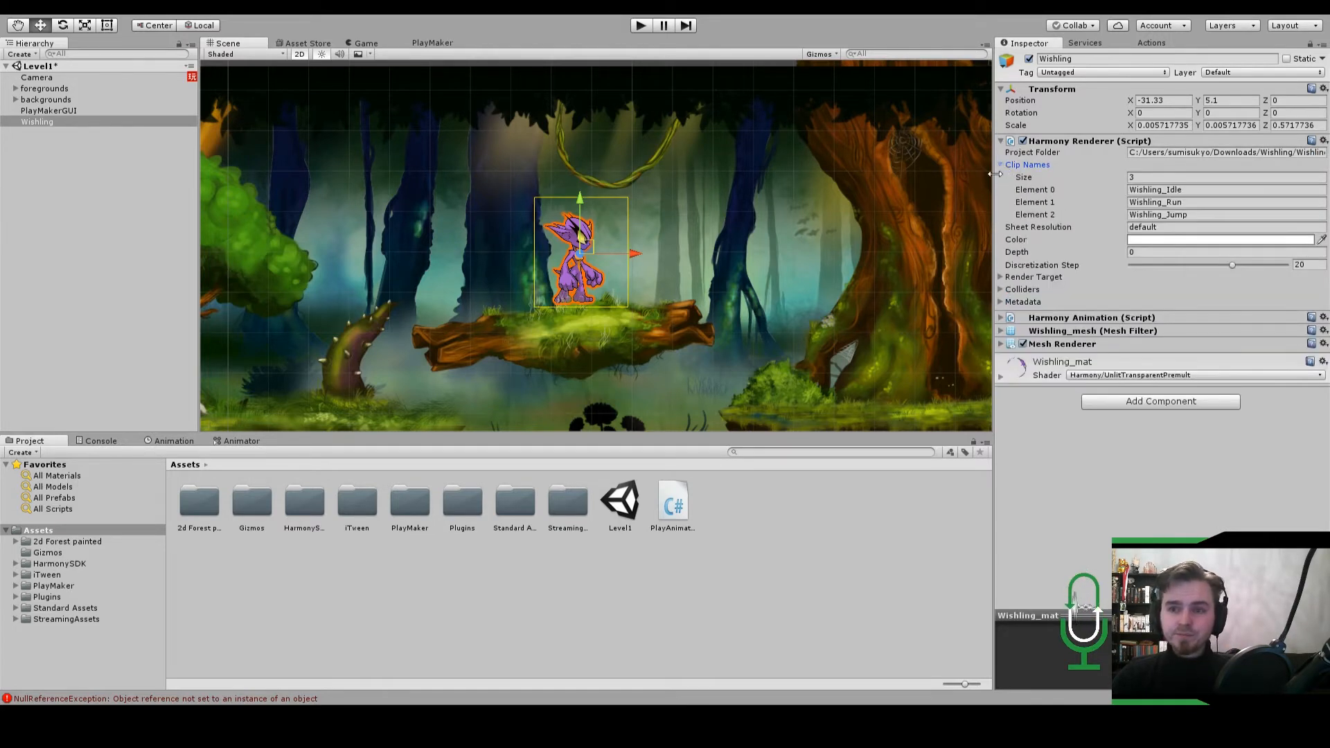
click(1201, 202)
click(1192, 214)
click(1197, 189)
click(1194, 202)
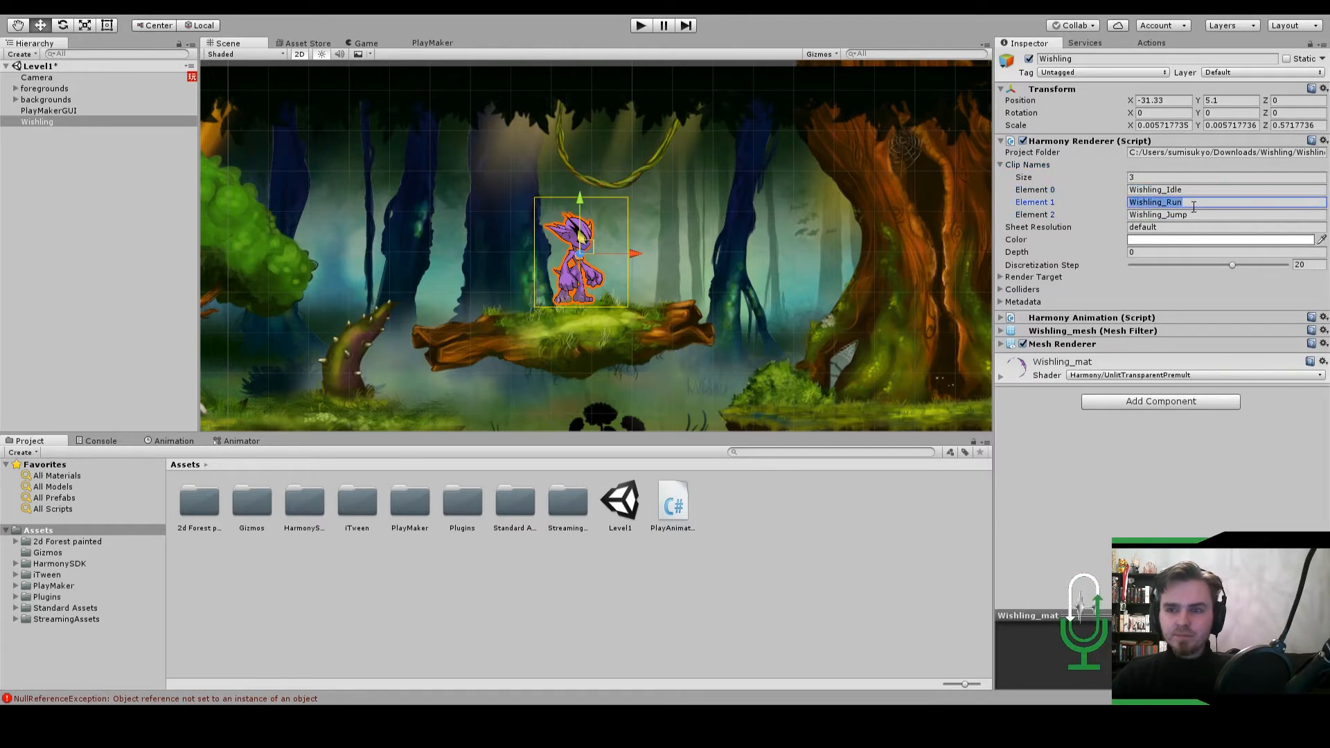
click(1193, 214)
click(1193, 189)
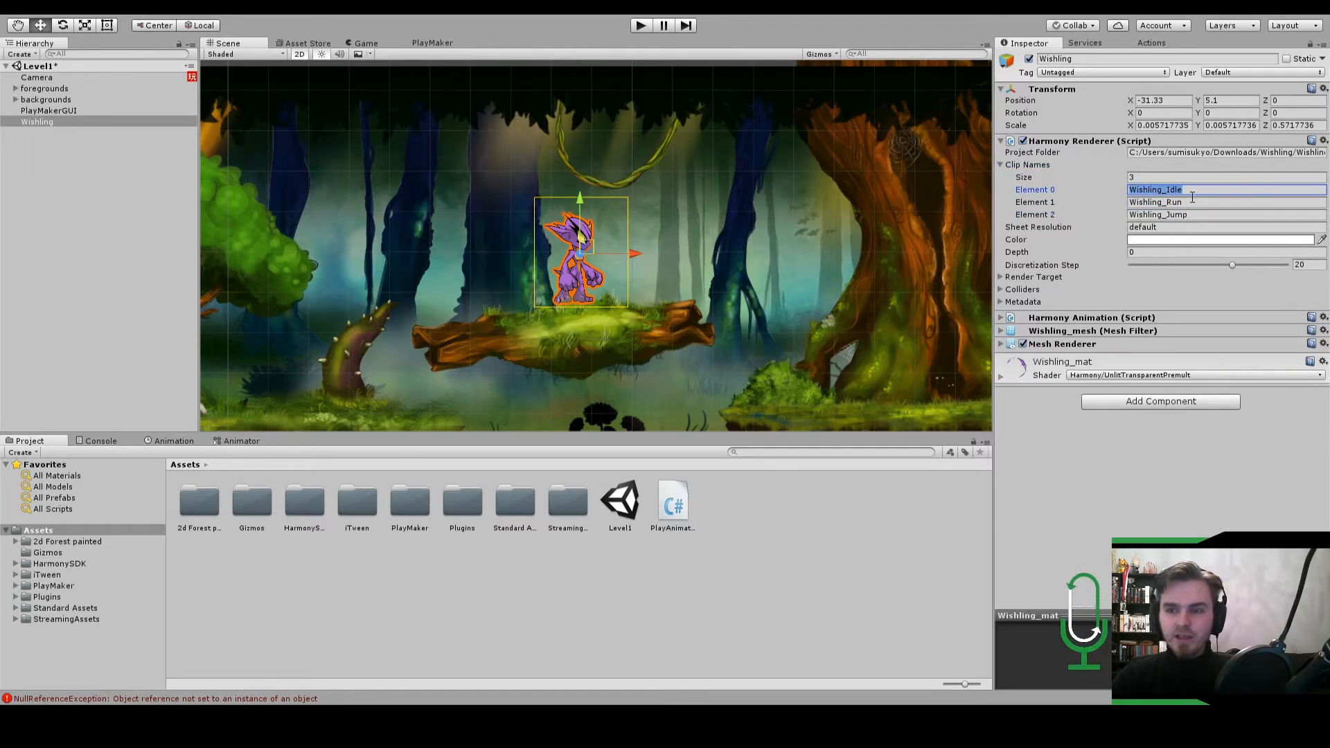
Test Wishling's animations in play mode with a temporary Loop All script component, and remove that script from the object.
click(1140, 416)
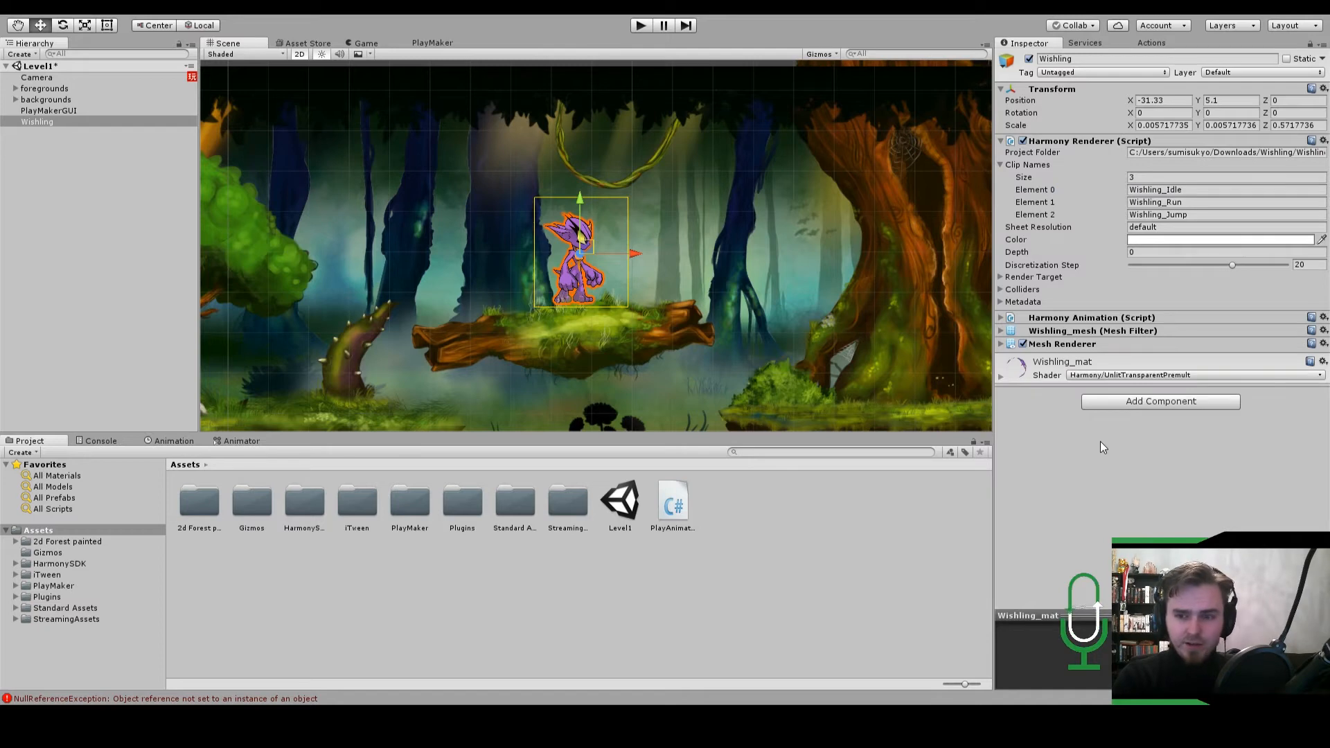
key(ctrl+z)
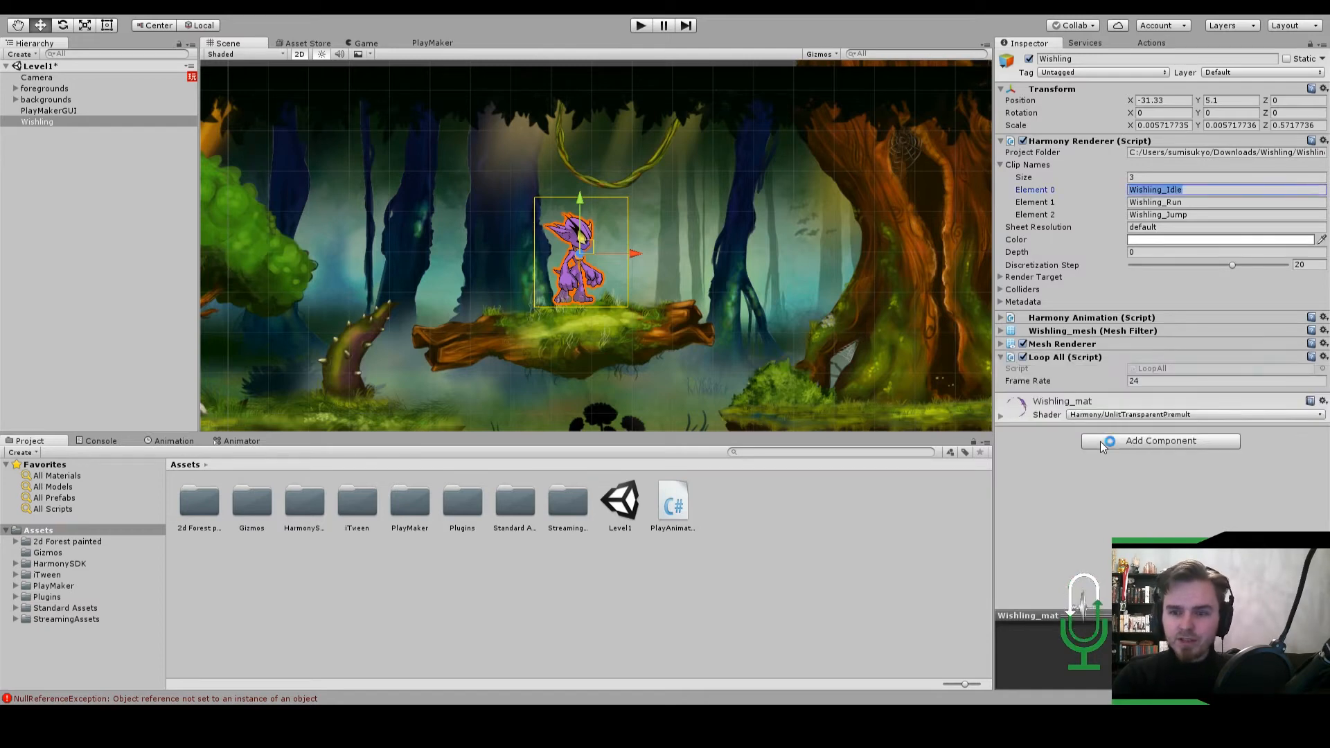
click(641, 26)
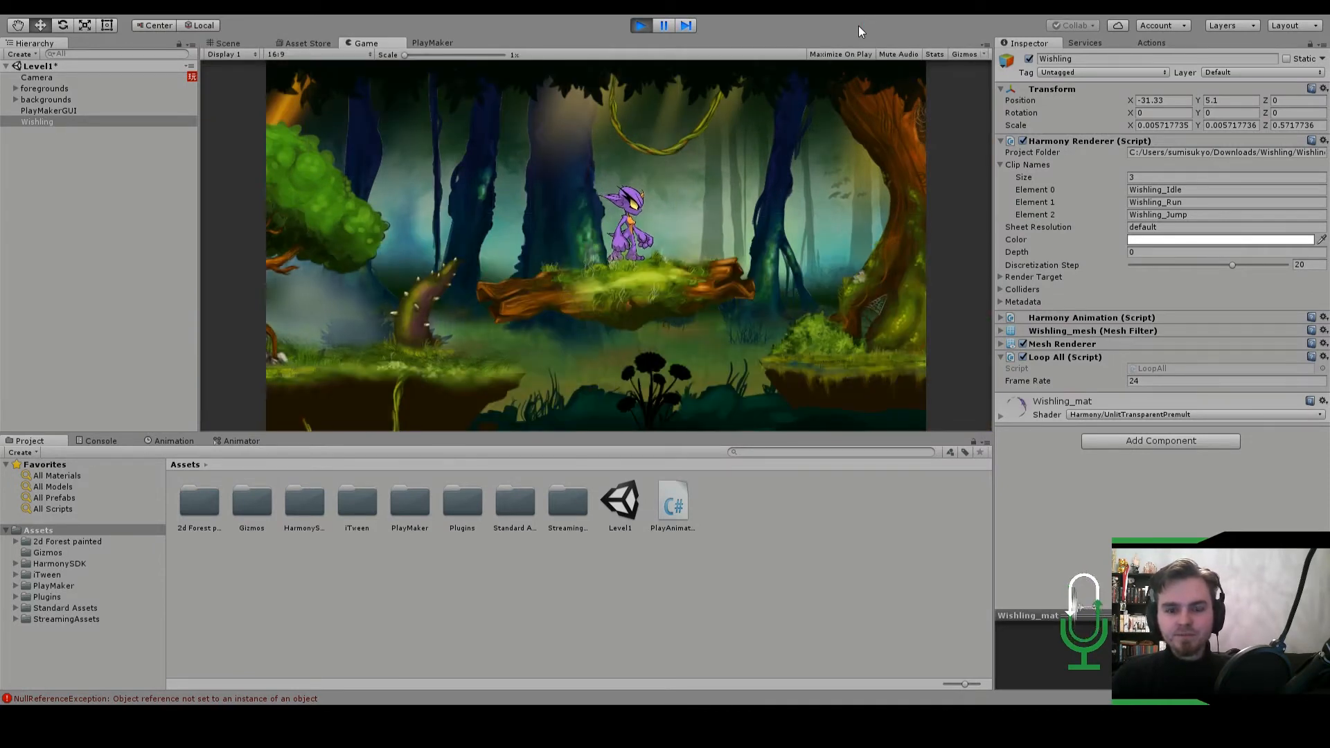
click(645, 26)
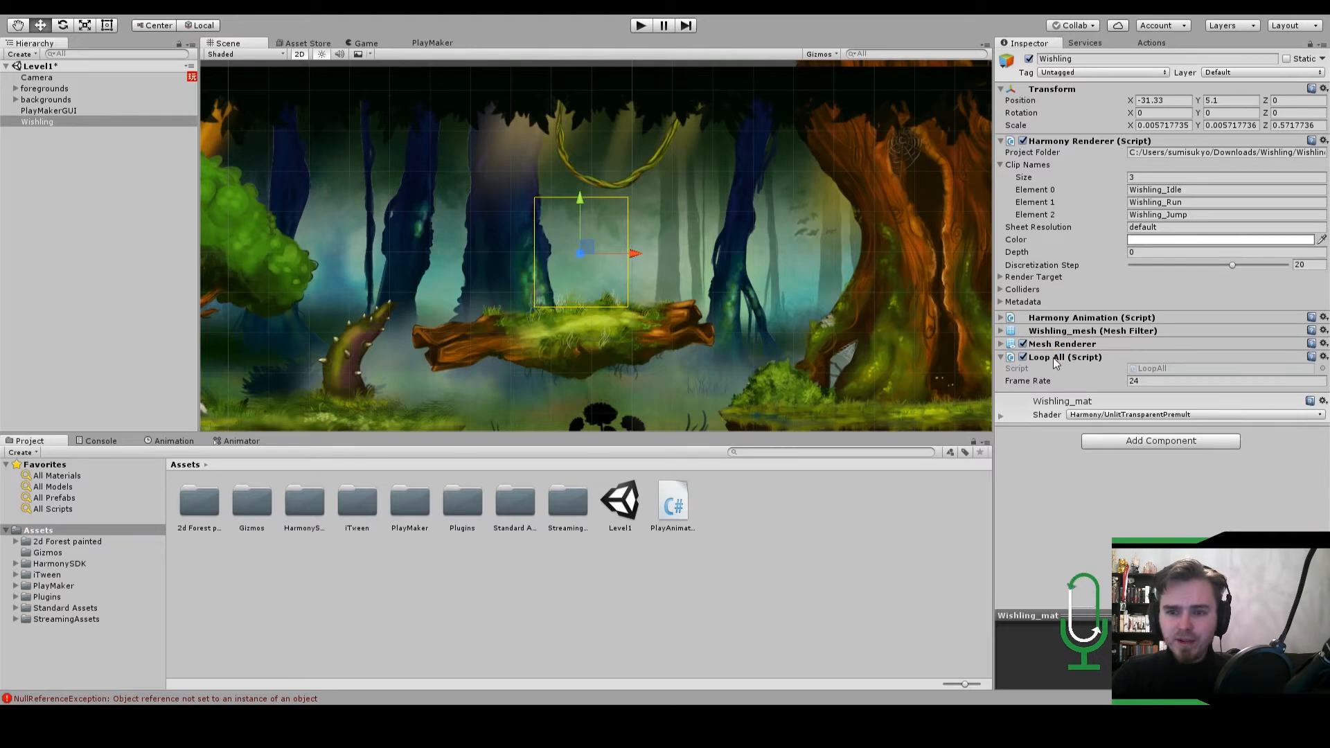
click(1082, 385)
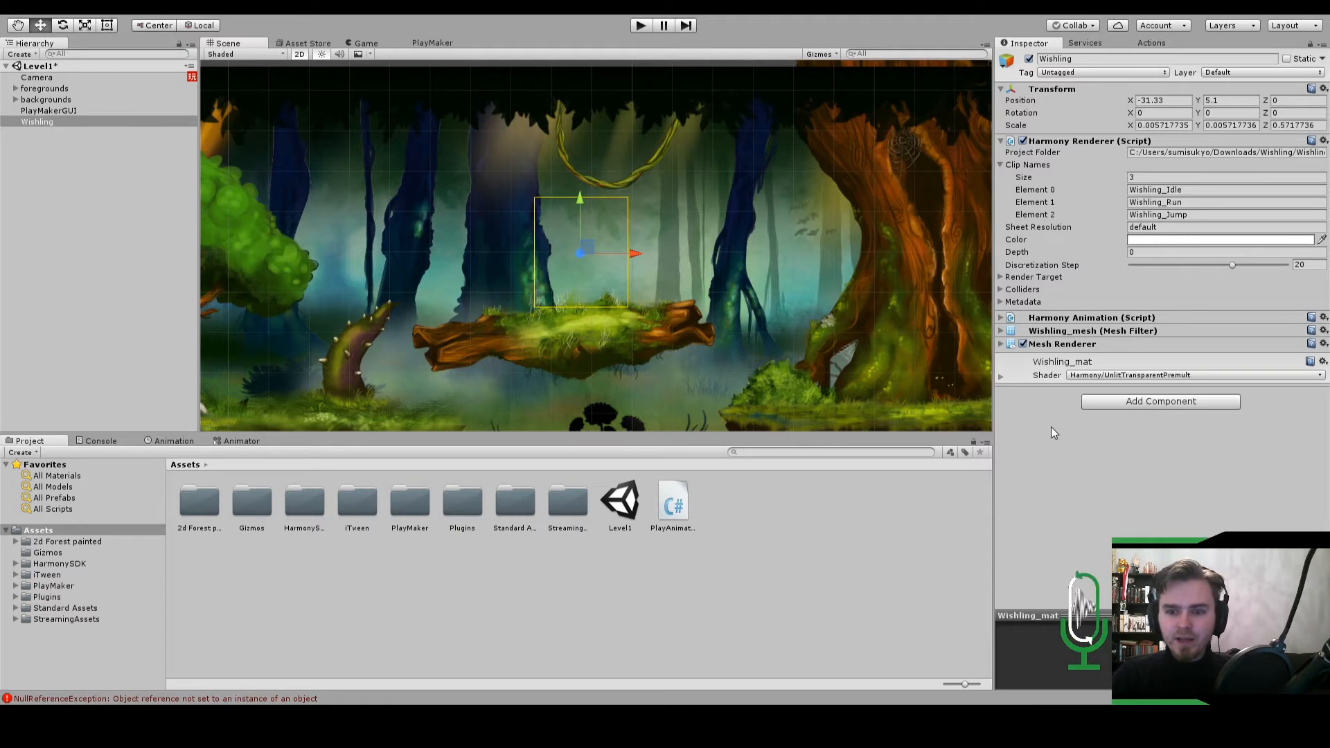
Attach the Play Animation_Harmony script to Wishling and expand it to inspect its Frame Rate and Clip settings.
click(1100, 431)
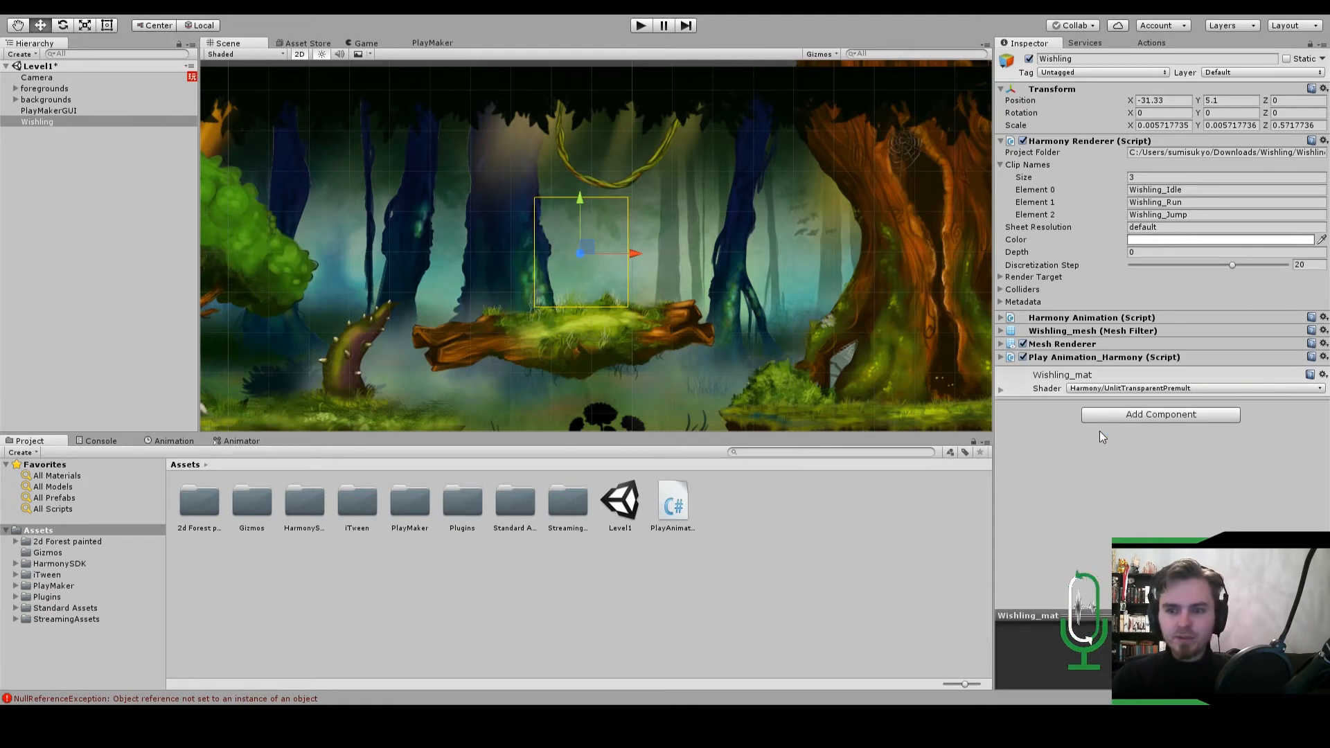
click(1000, 357)
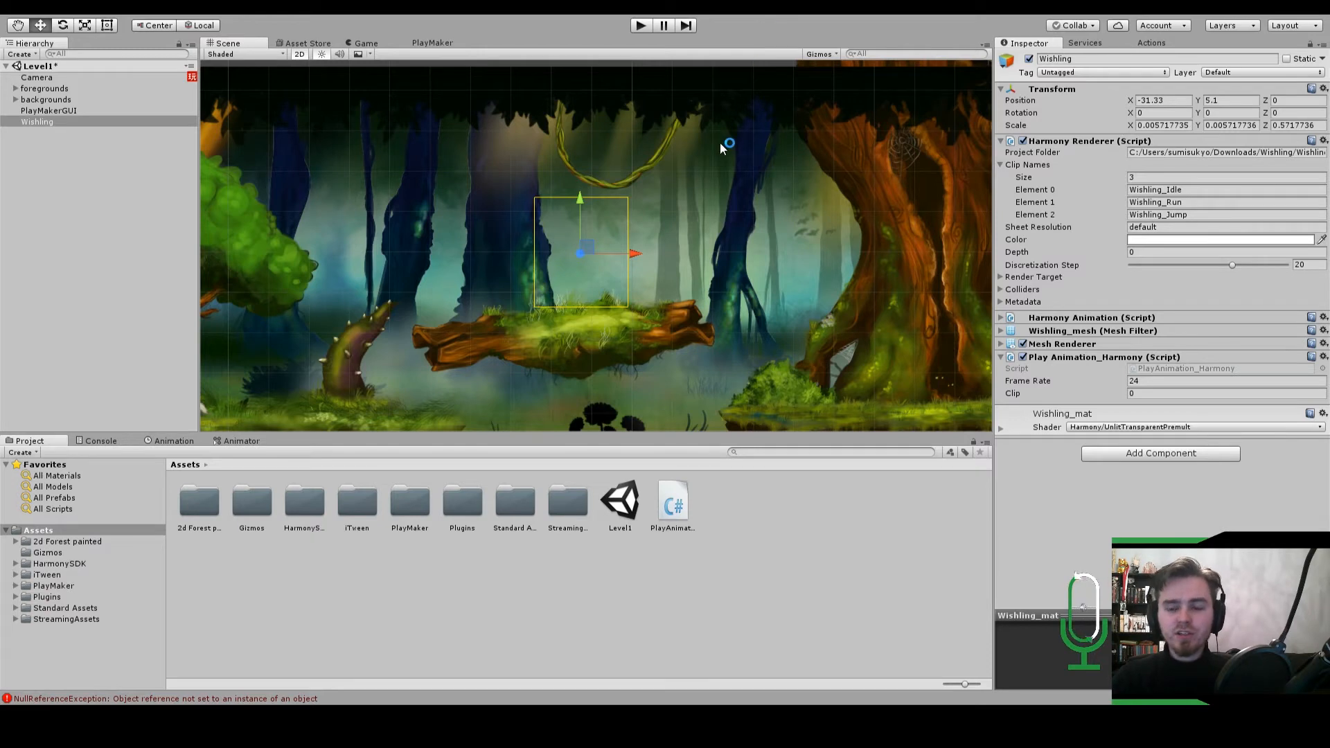
click(1151, 381)
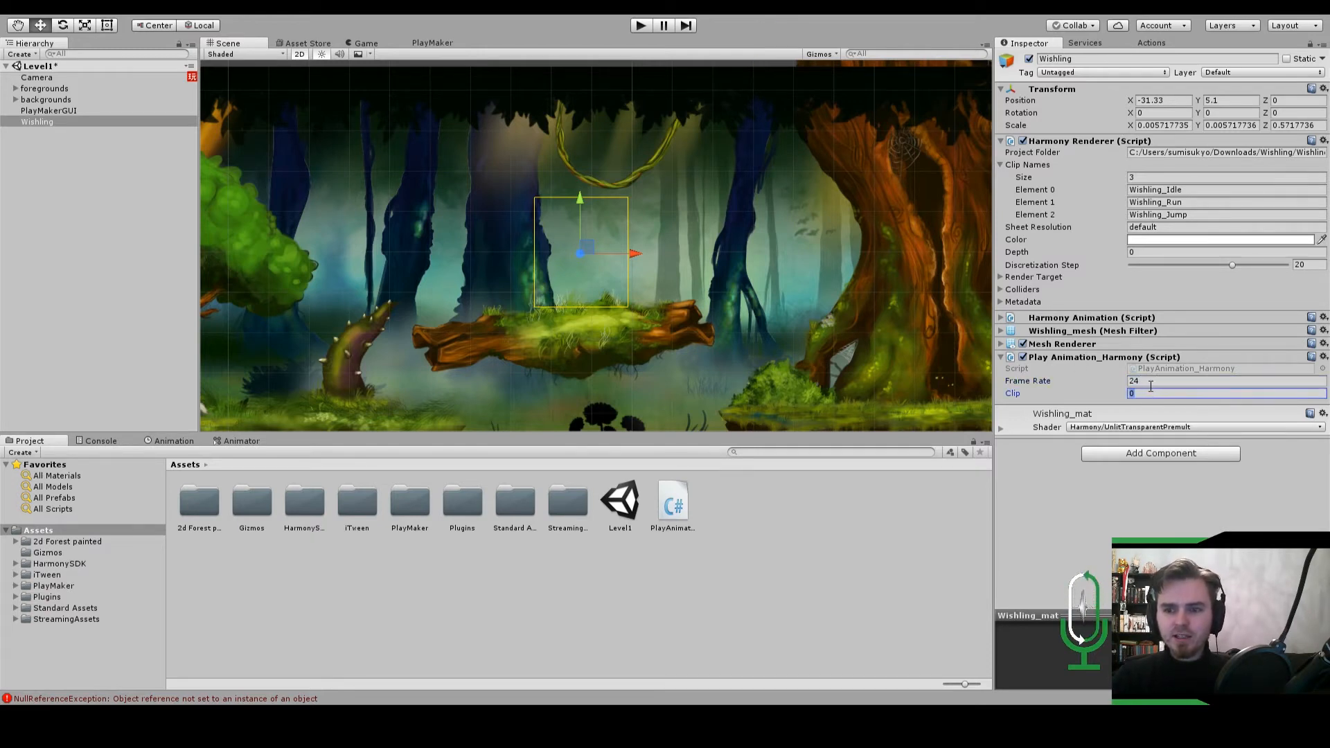
click(1152, 393)
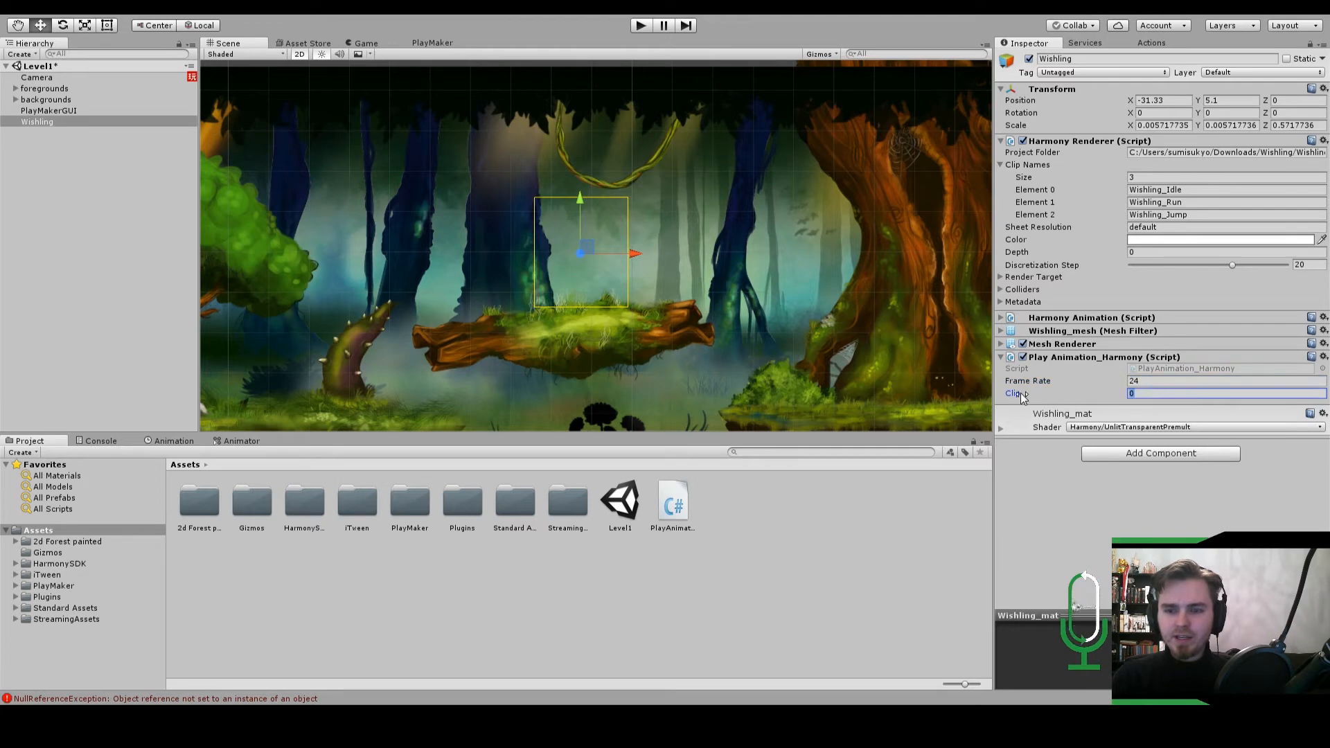
Test Wishling's animations in play mode by switching the Clip value to 1, 2 and back to 0, and exit play mode.
click(640, 26)
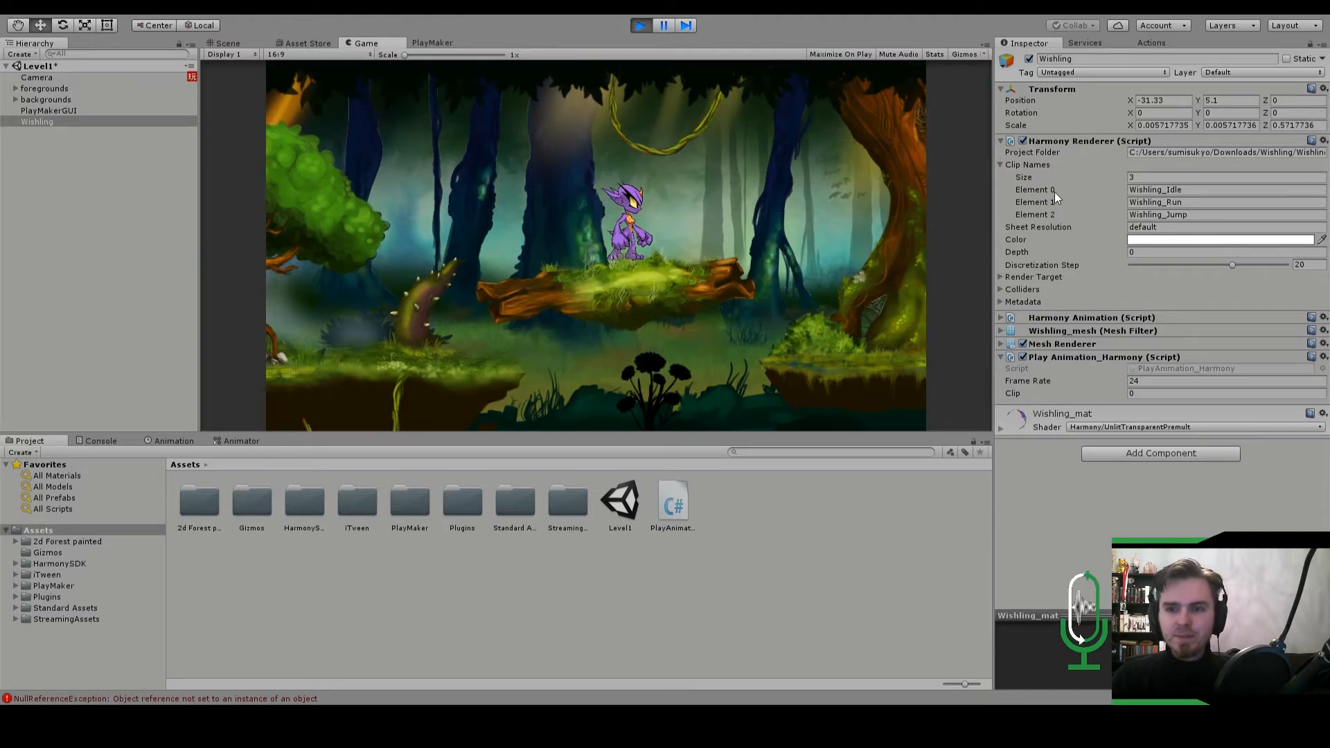
click(1150, 393)
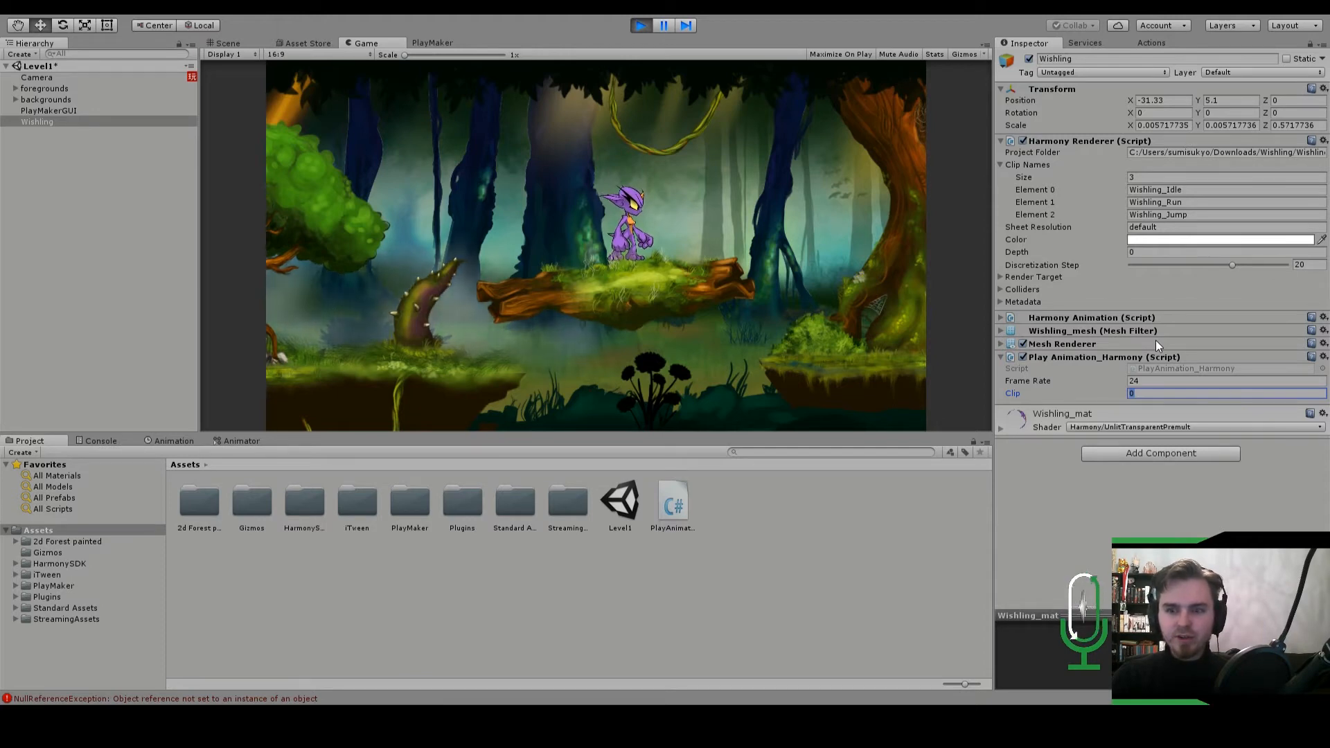
text(1)
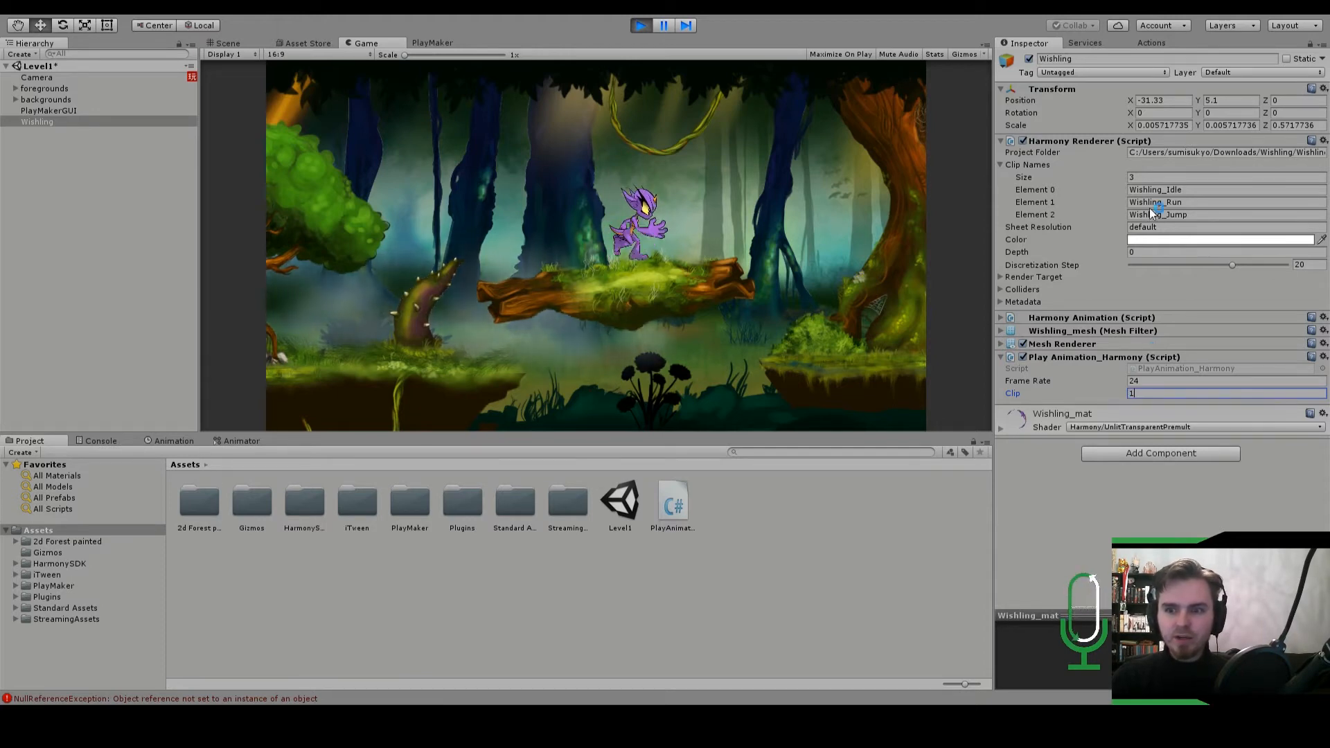
key(Return)
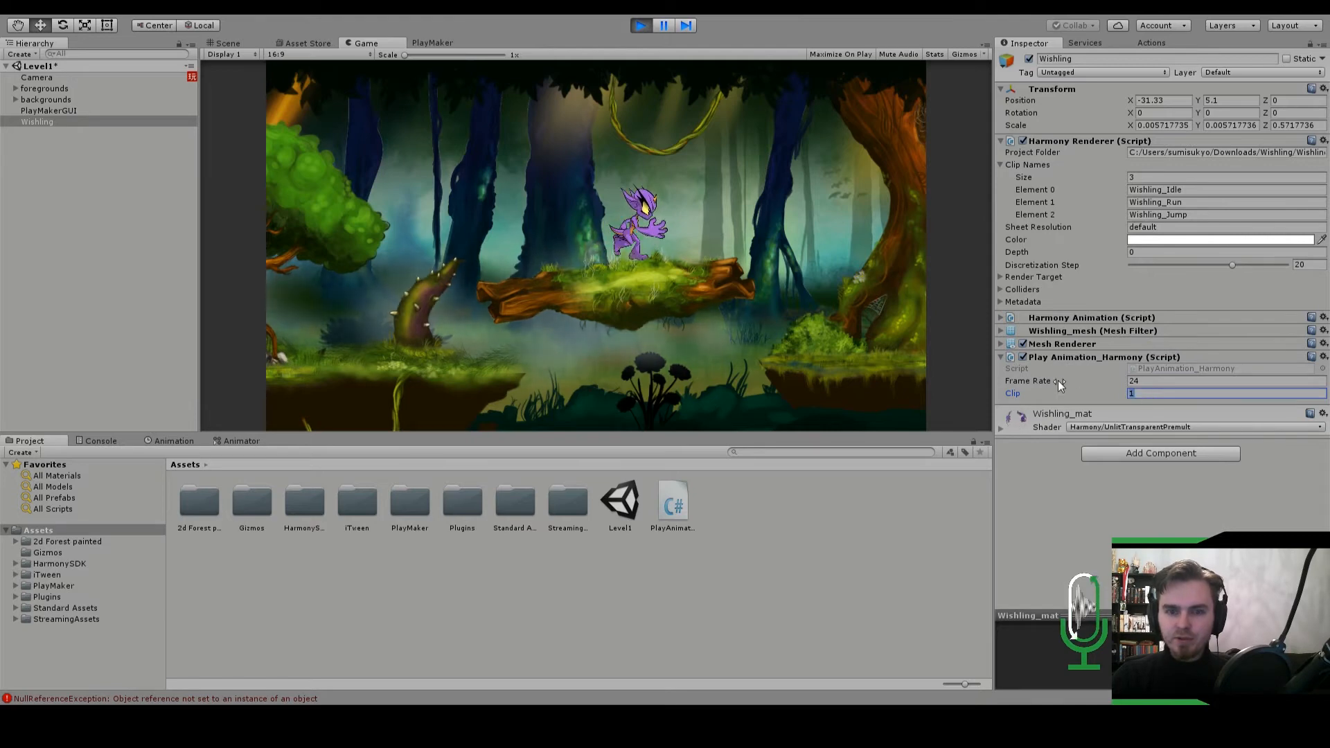
text(2)
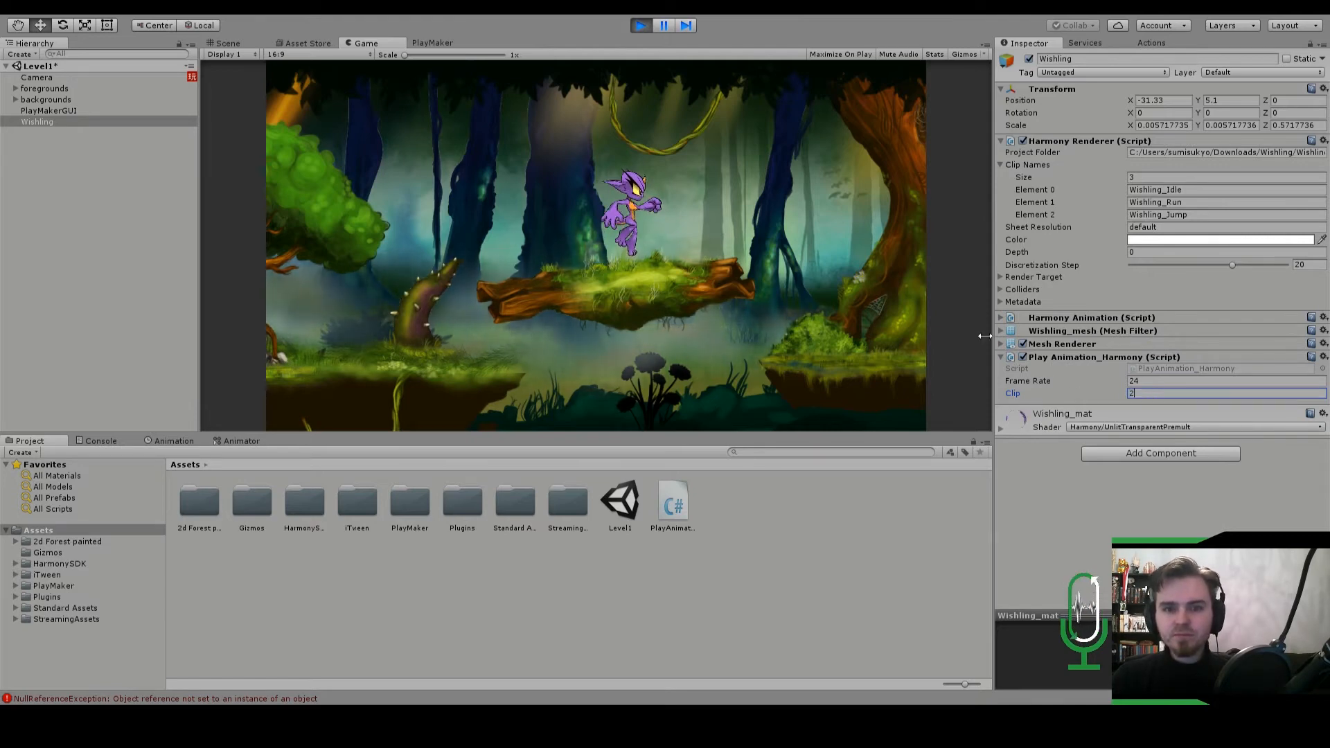
key(Return)
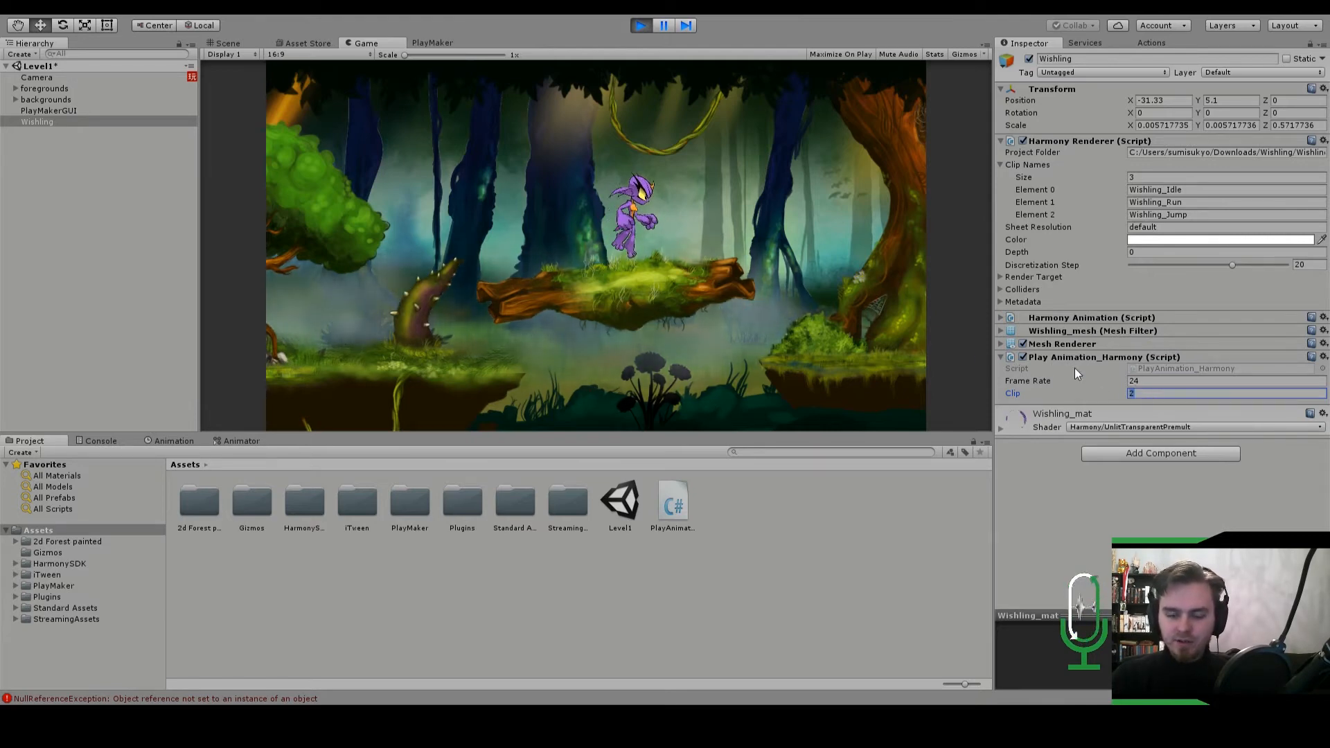
text(0)
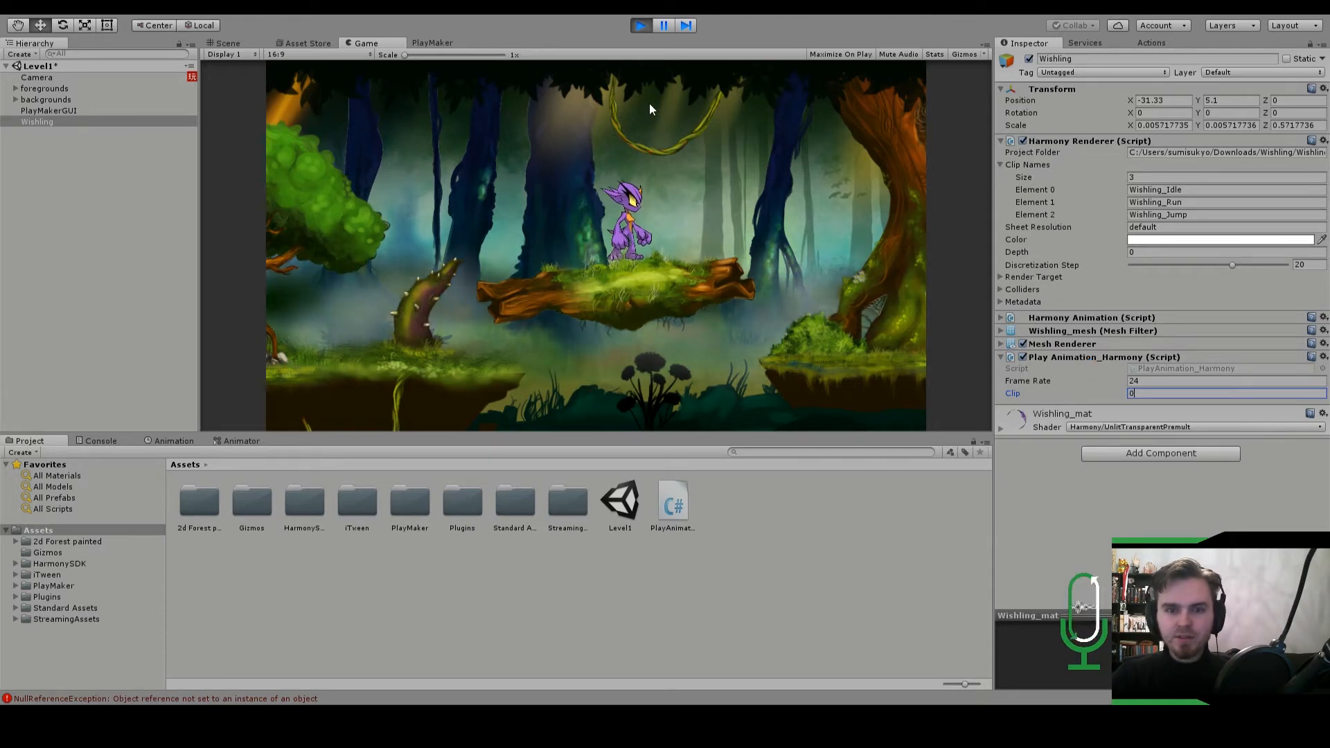
click(640, 26)
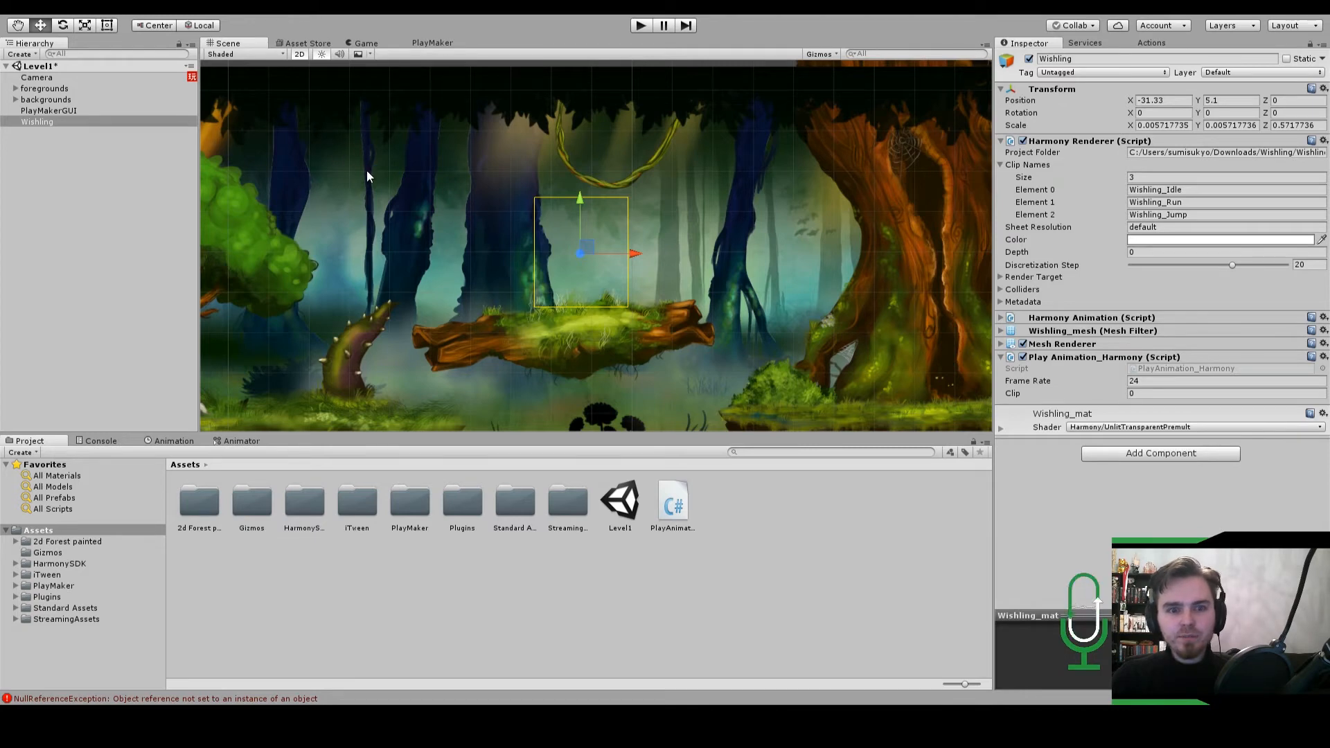
Create an Animator for Wishling with a first animation clip named Wishling_Idle.
key(ctrl+6)
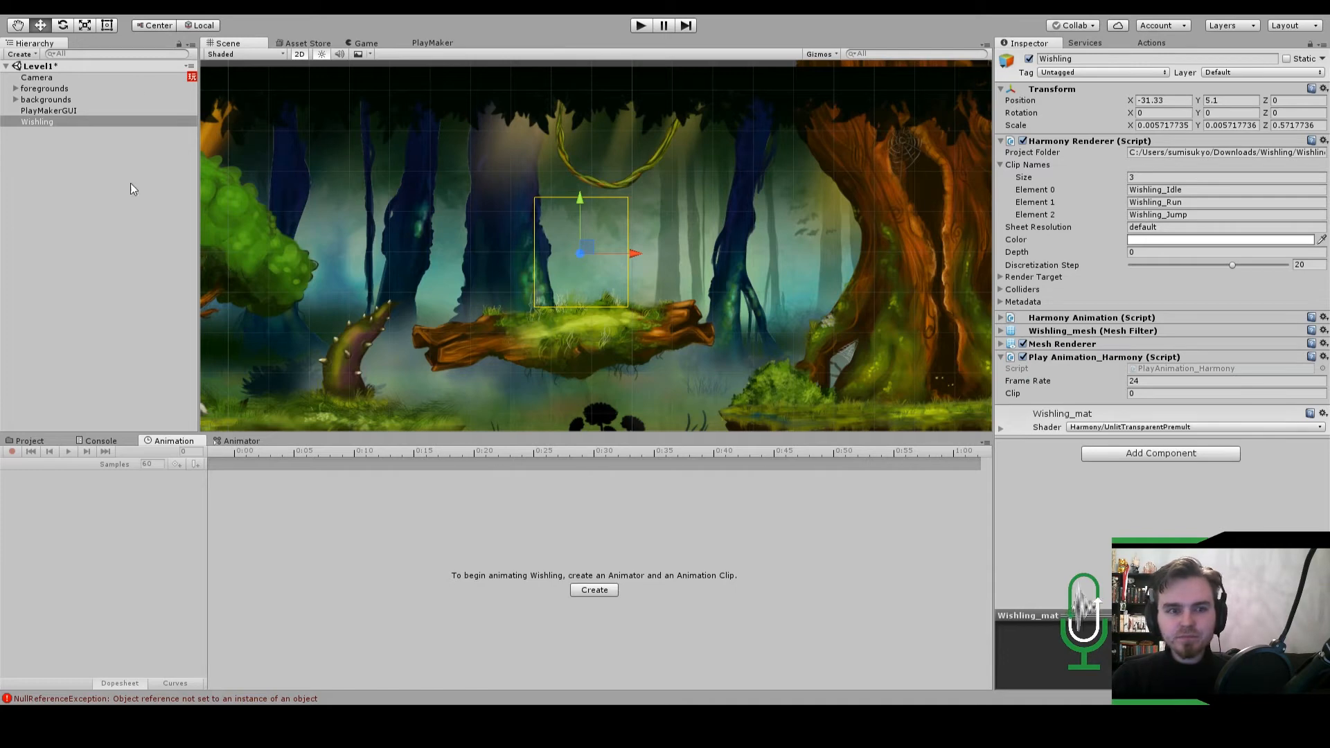
click(78, 123)
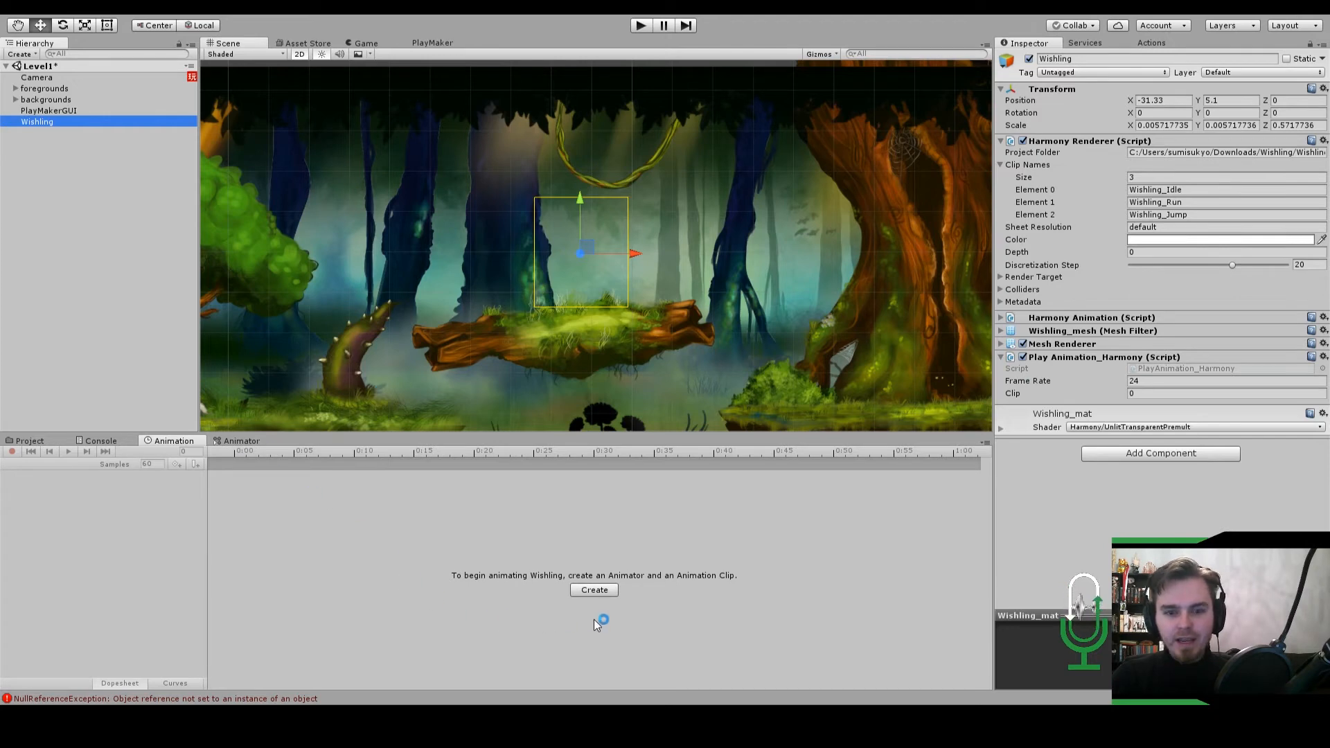
click(595, 591)
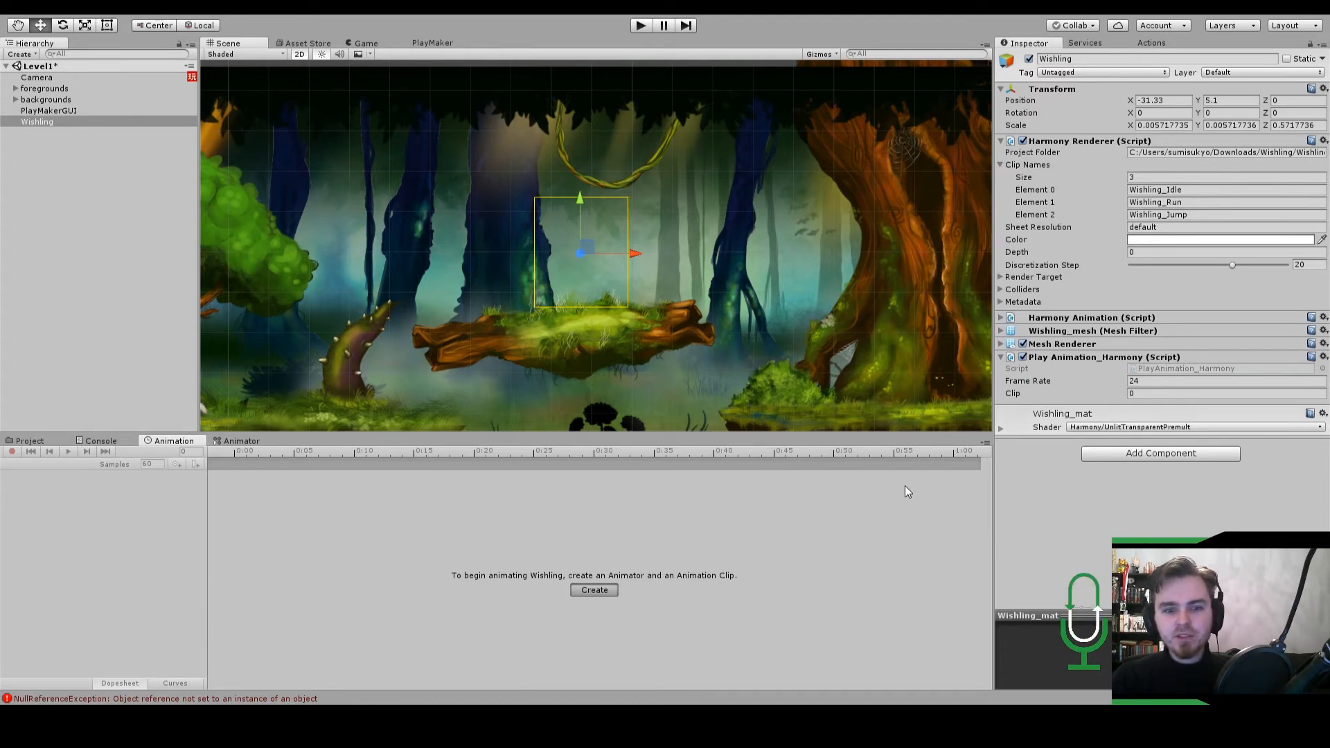
click(594, 589)
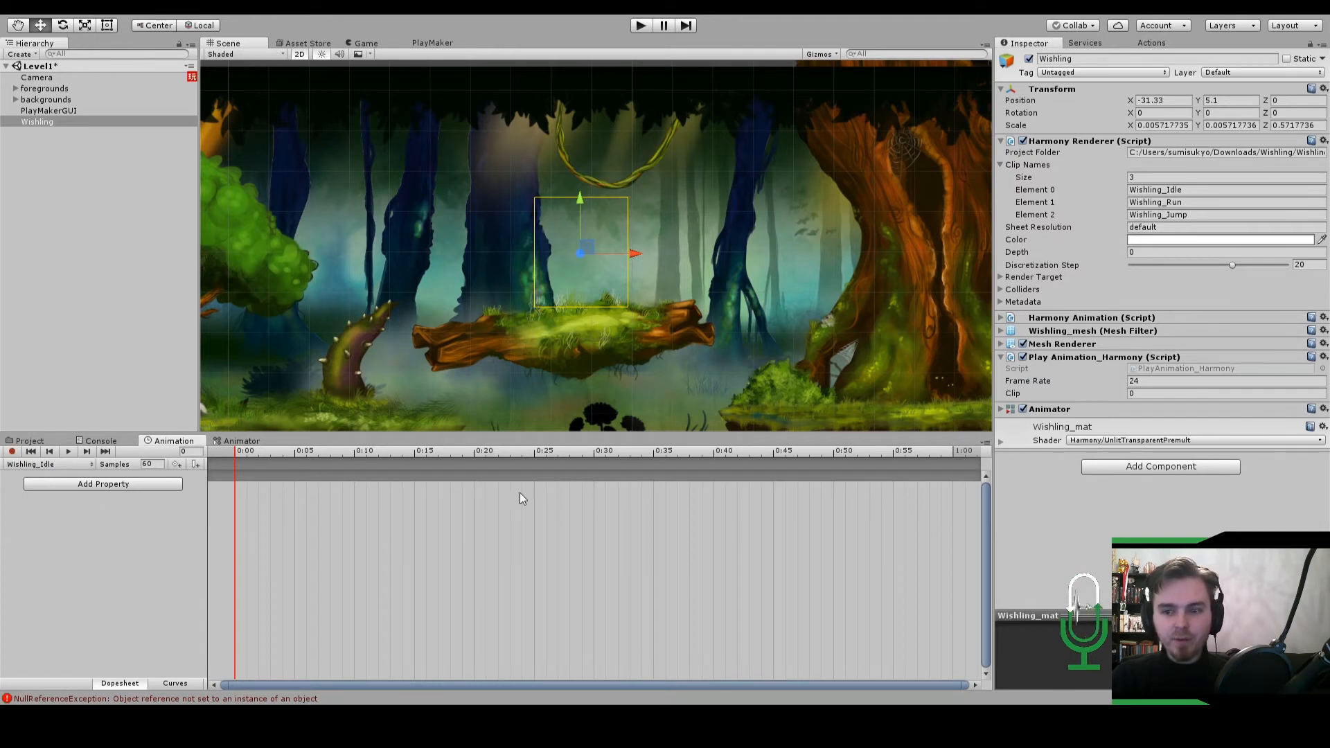
Record a Play Animation_Harmony Clip key of 0 at time 0:00 in the Wishling_Idle animation.
click(12, 451)
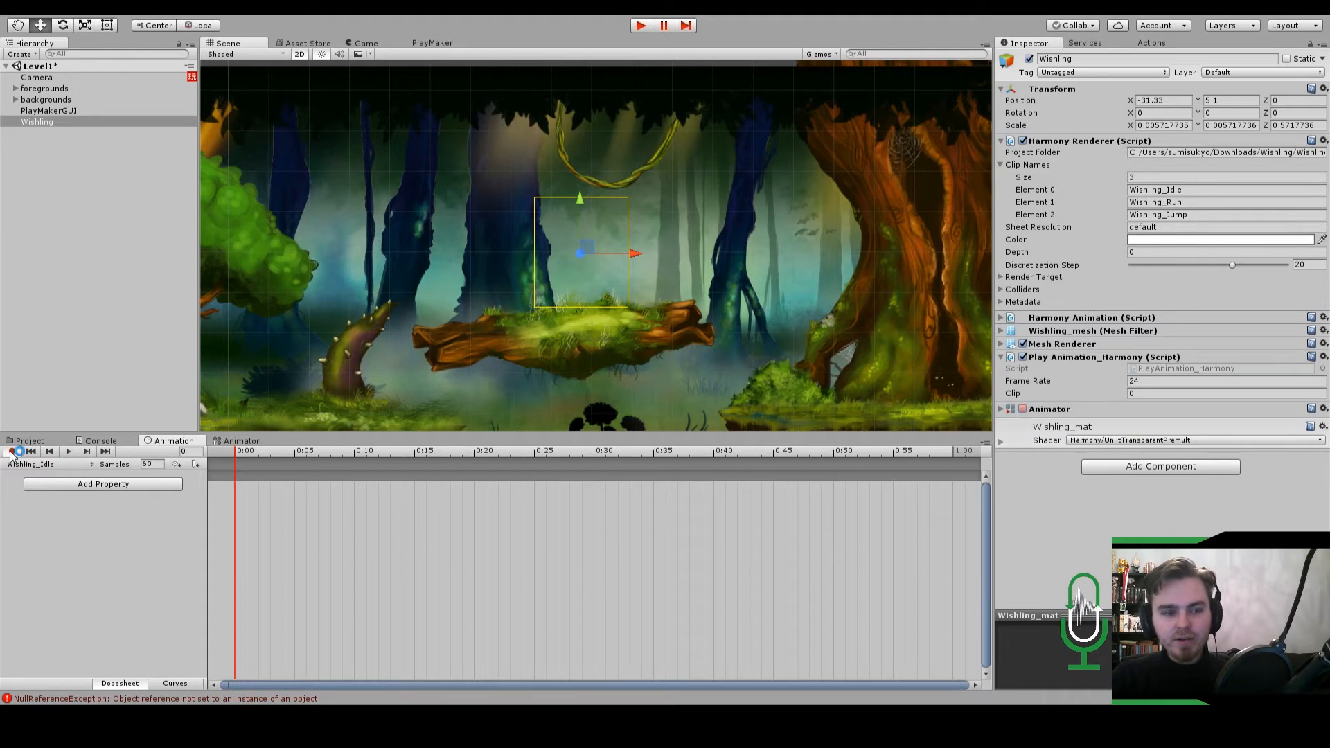
click(1147, 393)
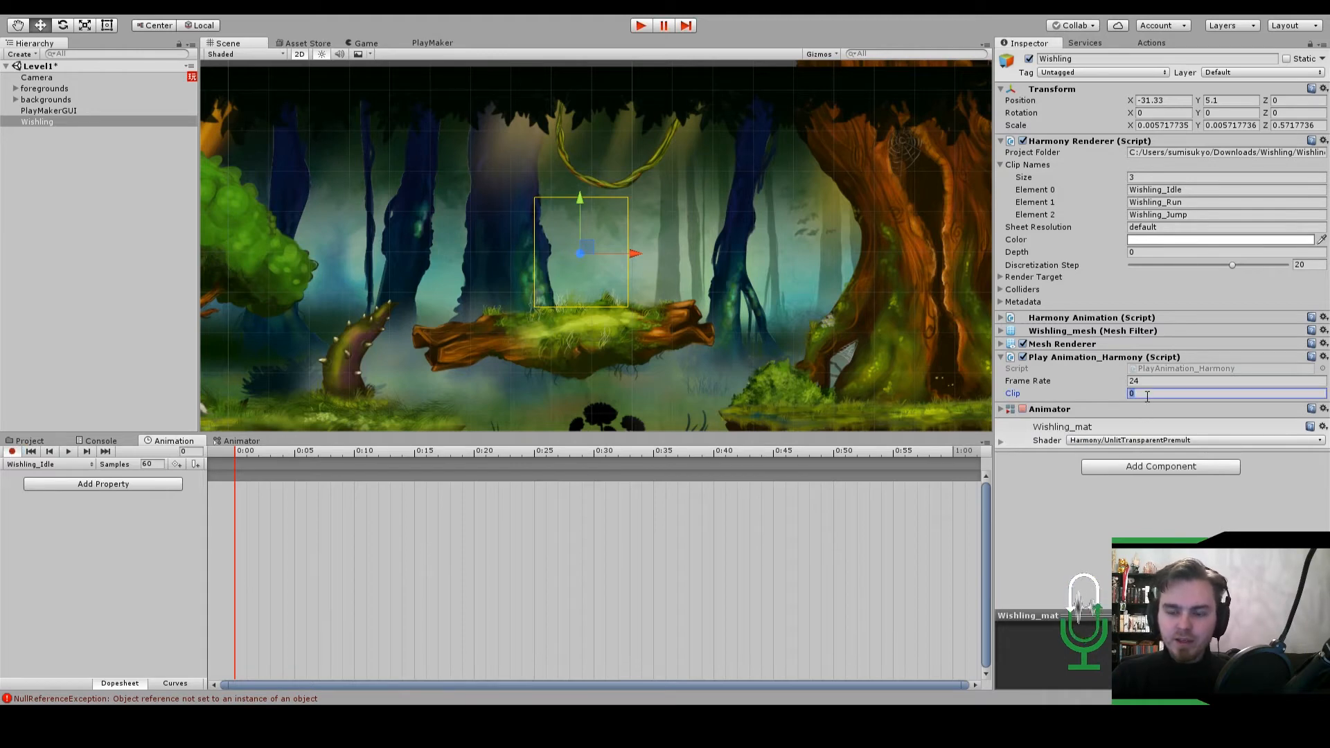
text(1)
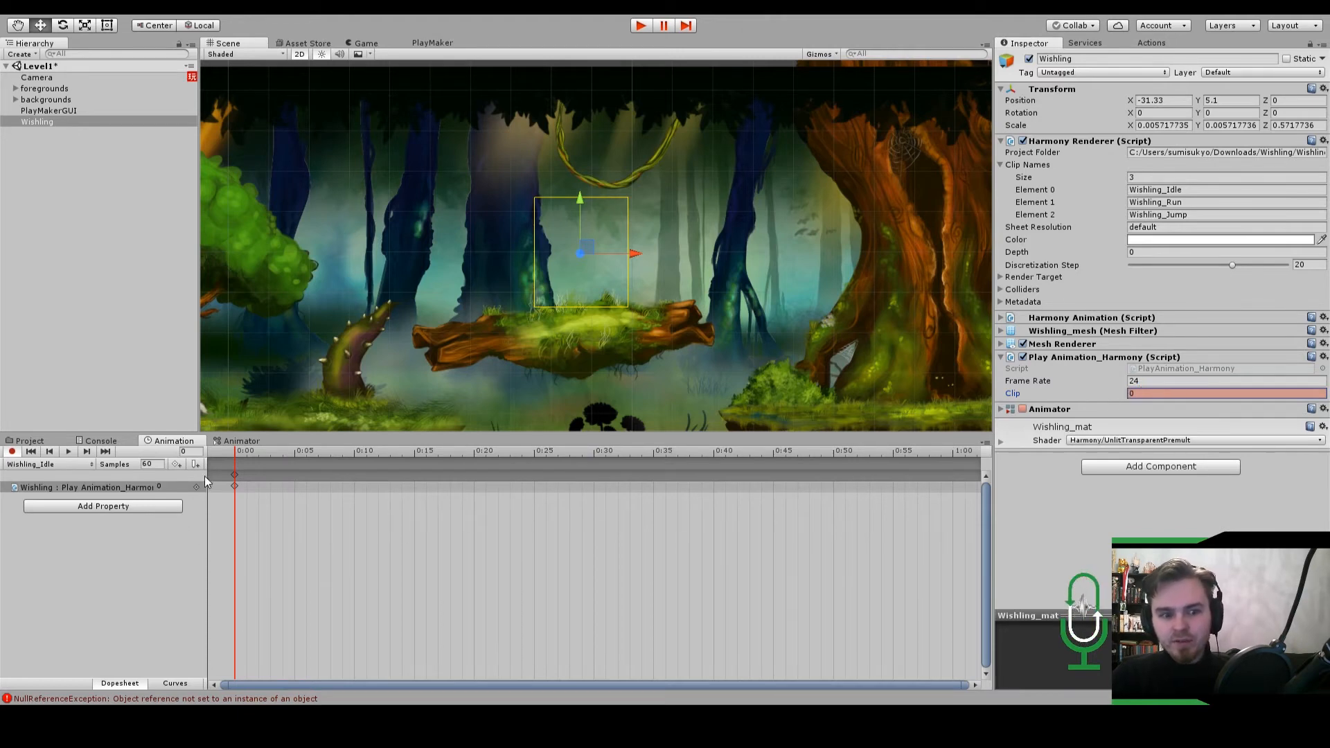
drag(208, 474, 284, 475)
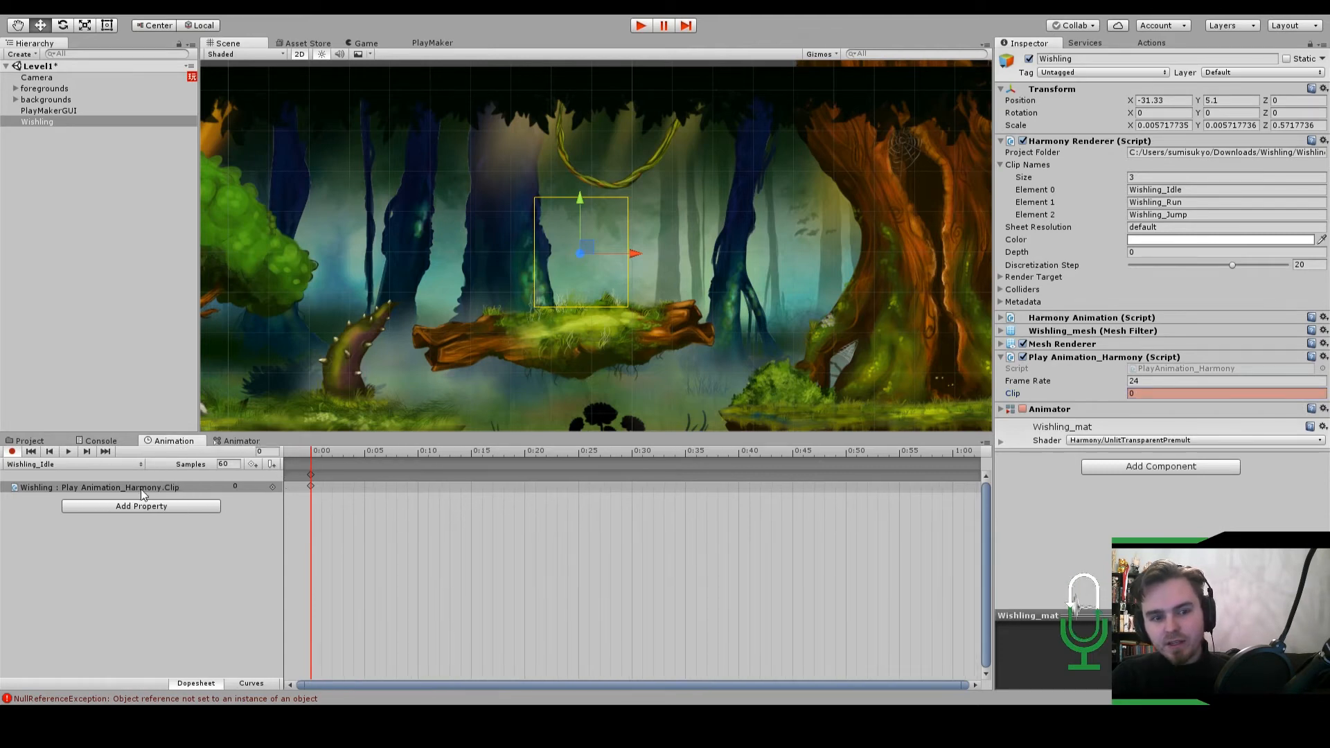
click(12, 451)
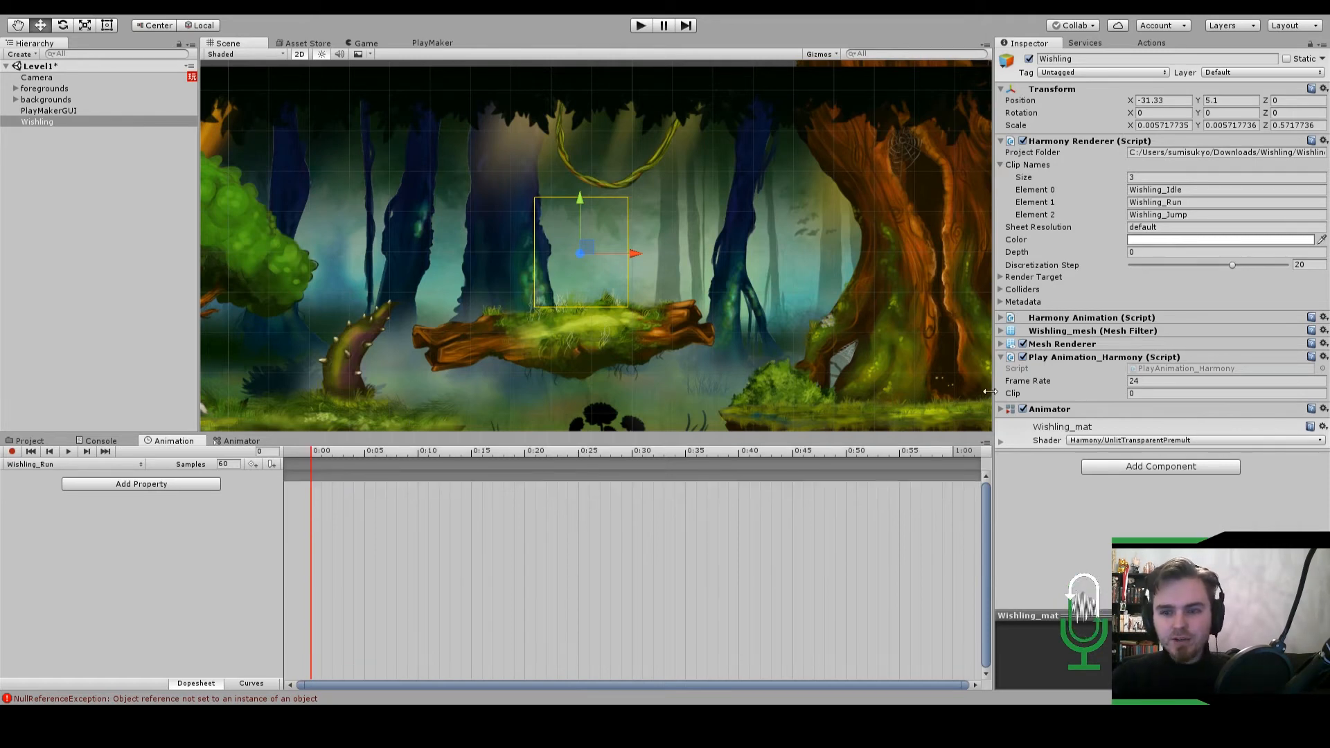
Record a Play Animation_Harmony Clip key of 1 at time 0:00 in the Wishling_Run animation.
key(ctrl+p)
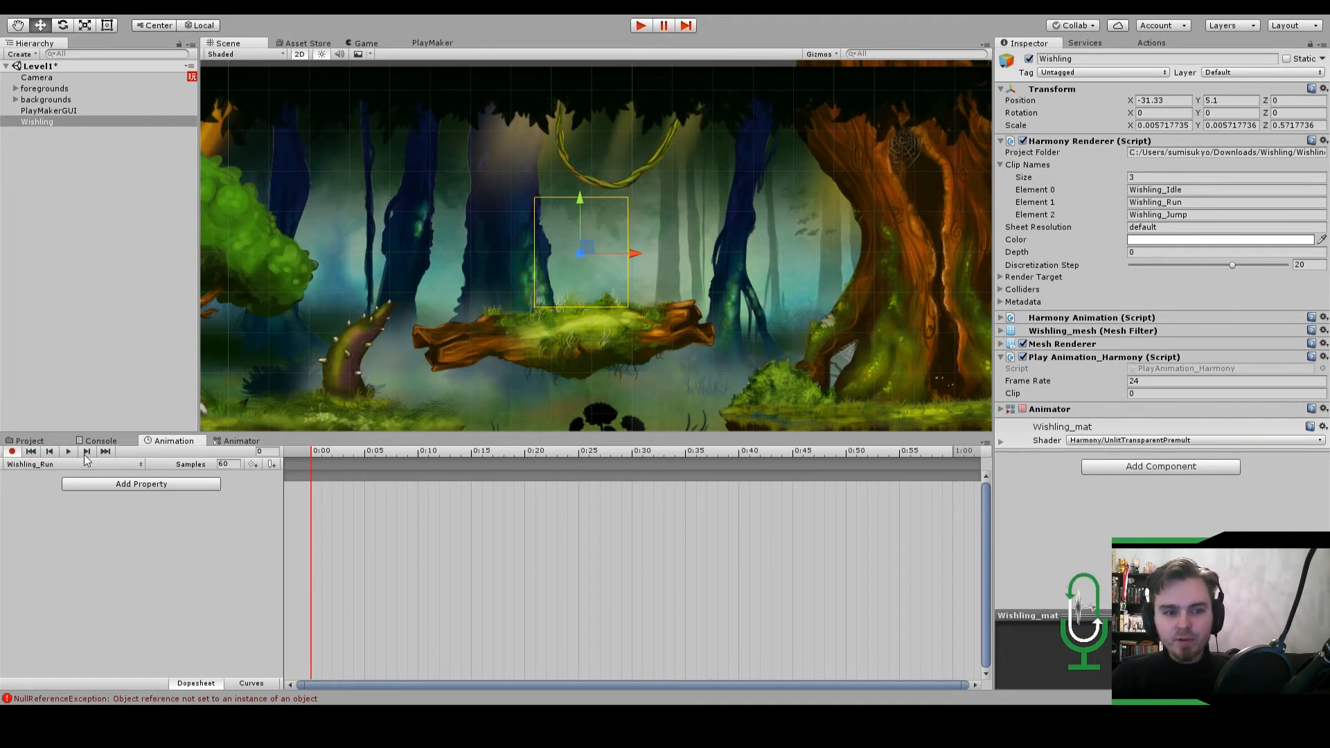
click(1130, 393)
text(1)
key(Return)
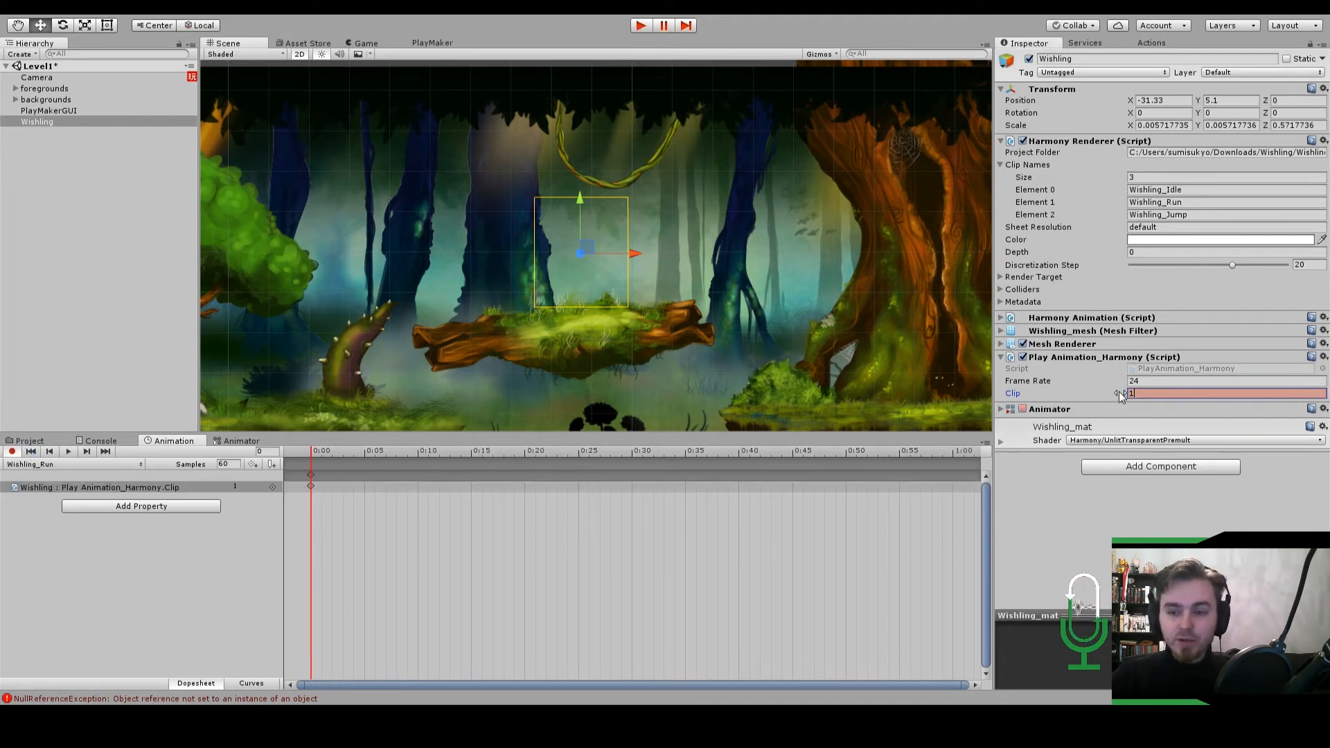
click(12, 451)
drag(283, 477, 294, 476)
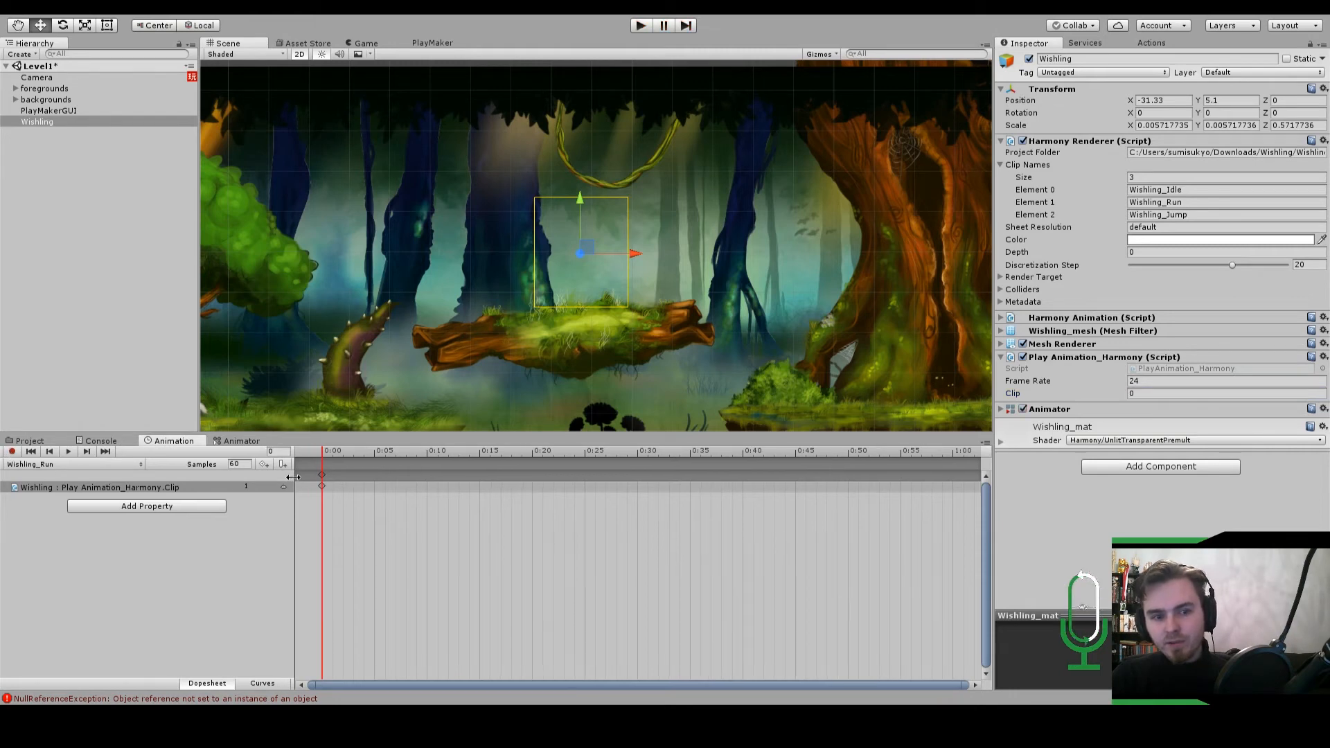
click(253, 487)
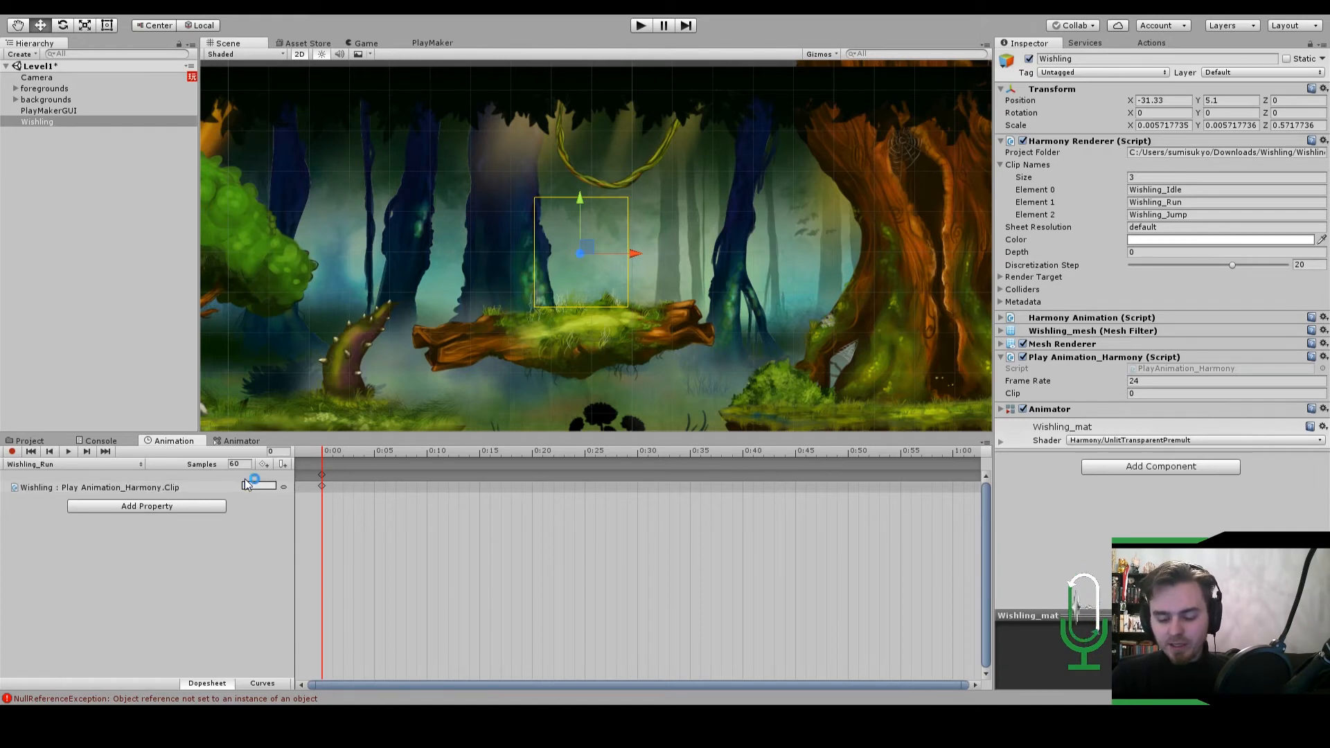
text(3)
key(Return)
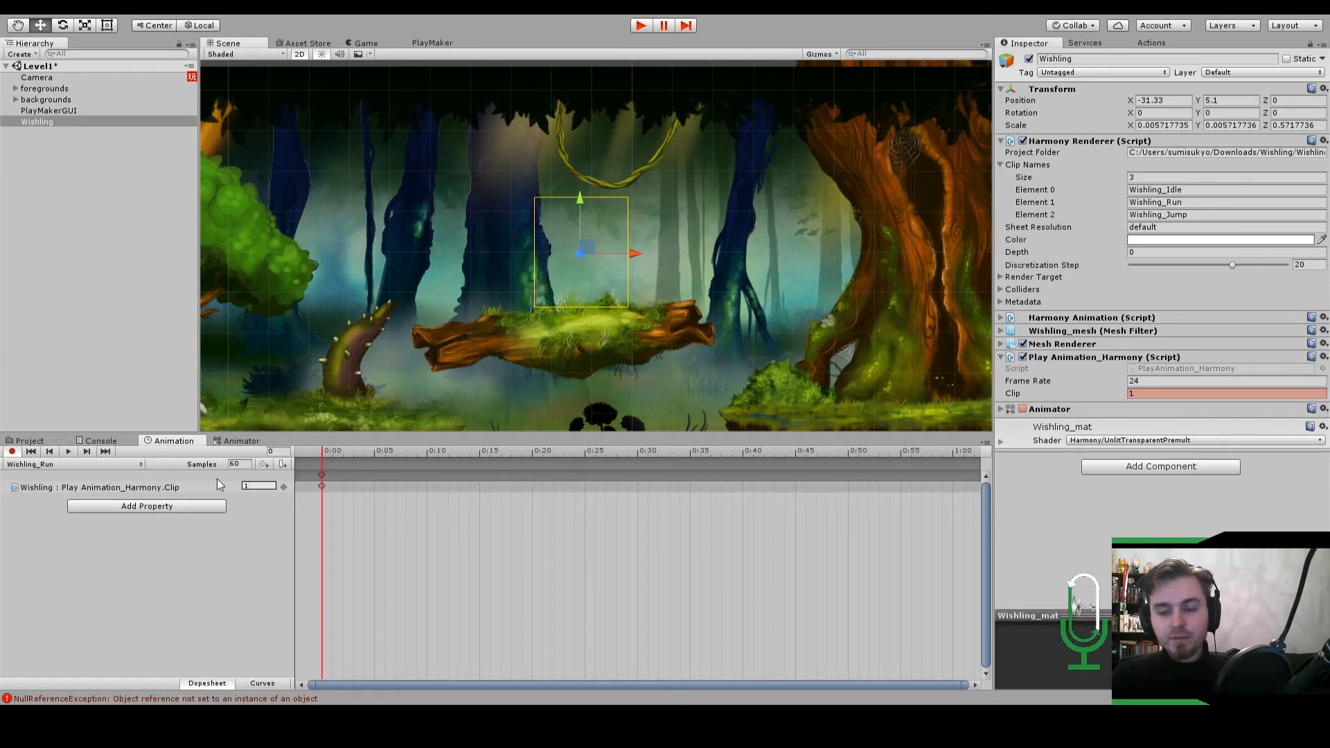
click(680, 535)
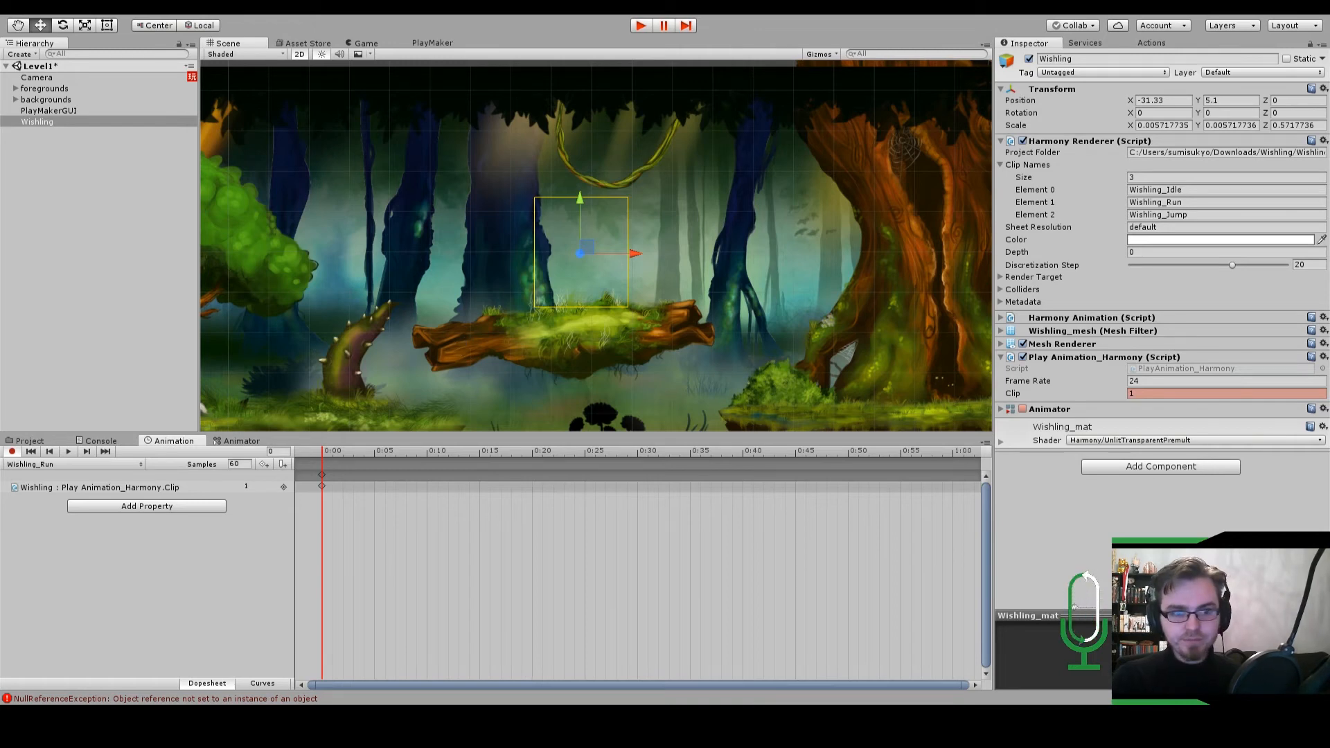
Add a Wishling_Jump animation and key the Clip property at time 0:00 to the jump clip's element number.
click(12, 450)
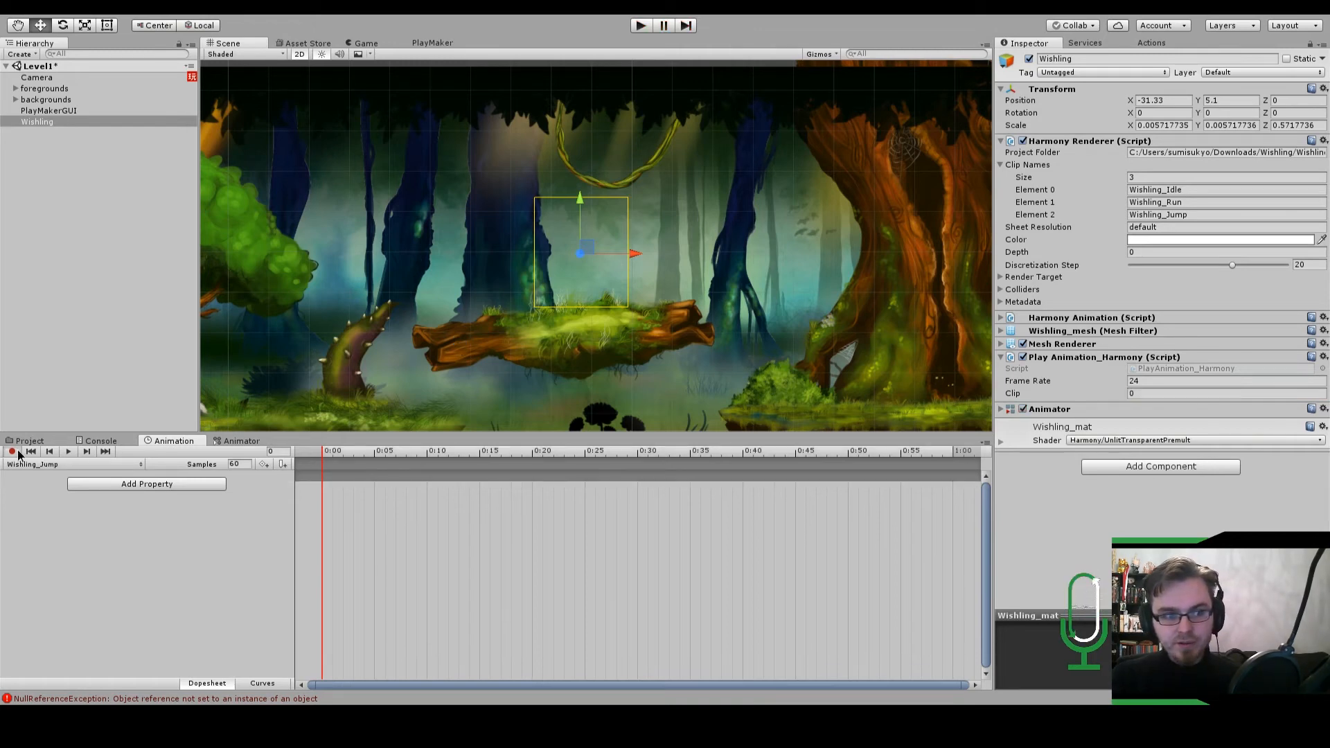
click(1124, 398)
key(Return)
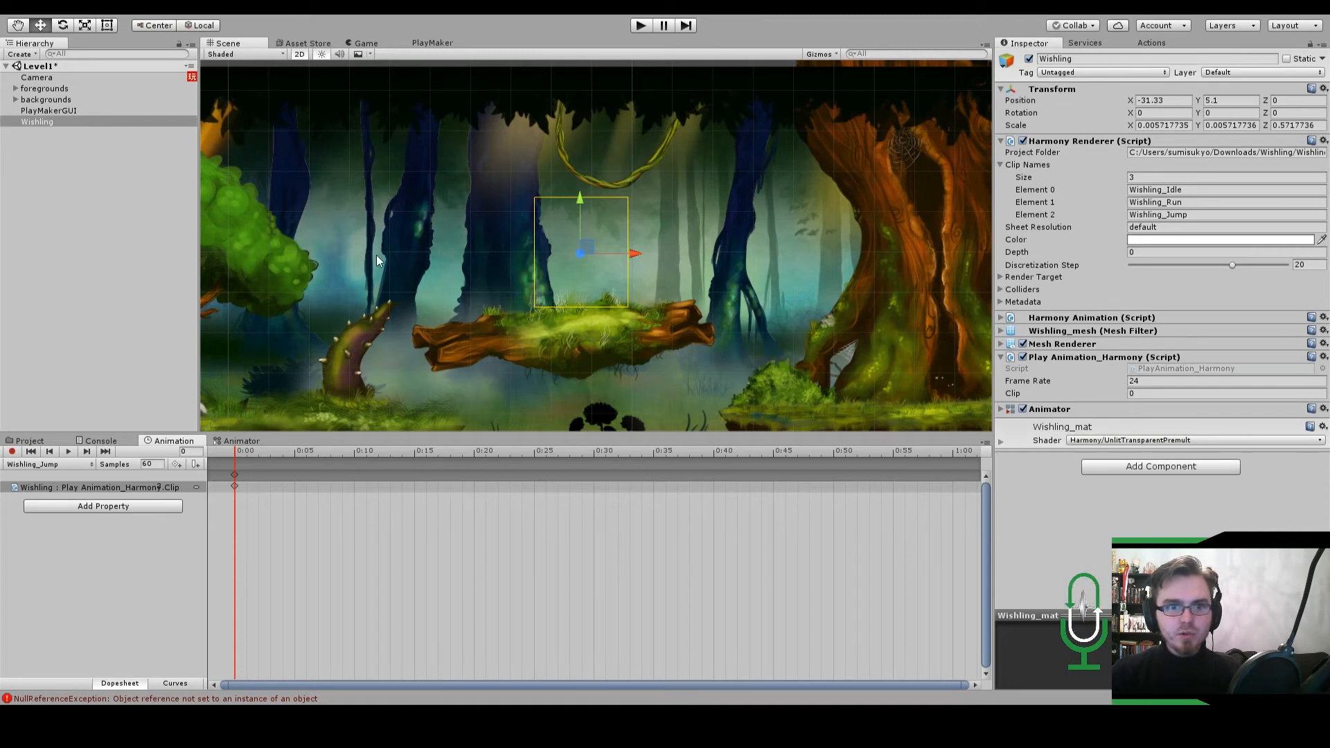
Arrange the Animator states with Wishling_Jump and Wishling_Run side by side above the default Wishling_Idle state.
click(239, 440)
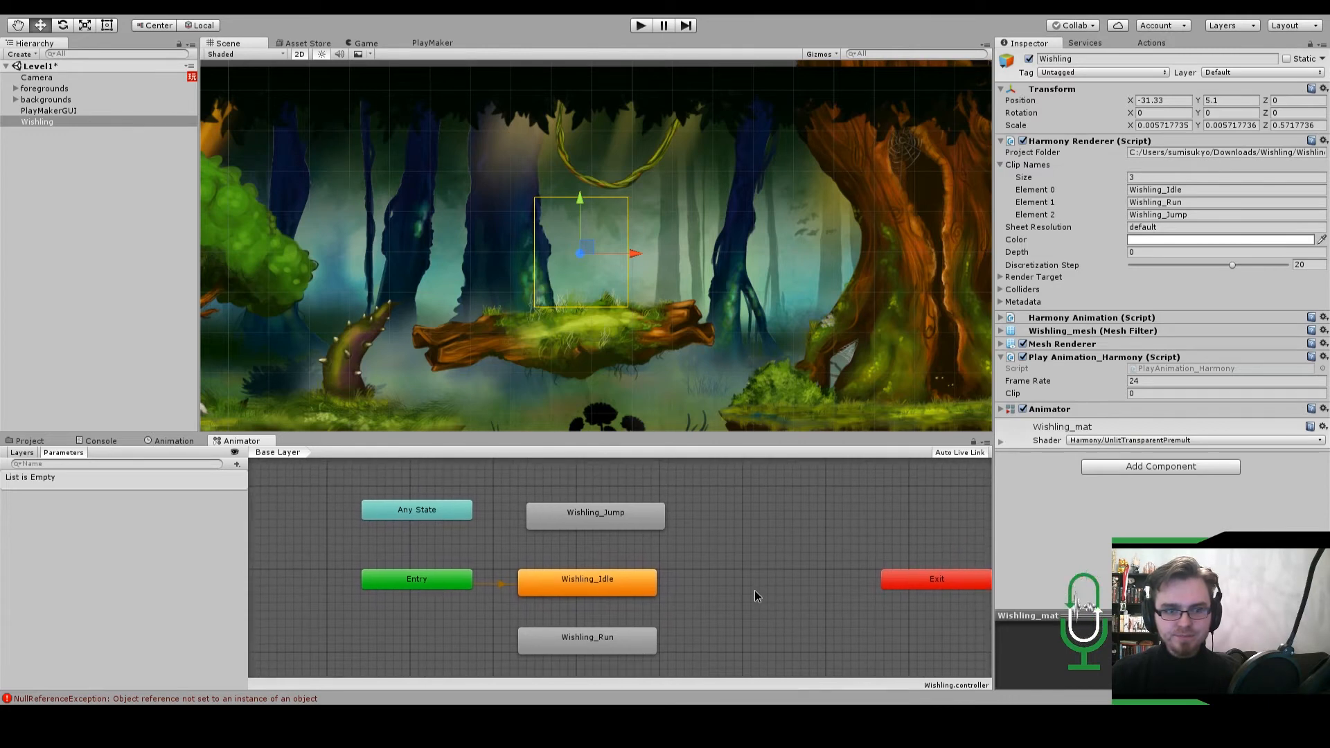
drag(586, 634, 766, 559)
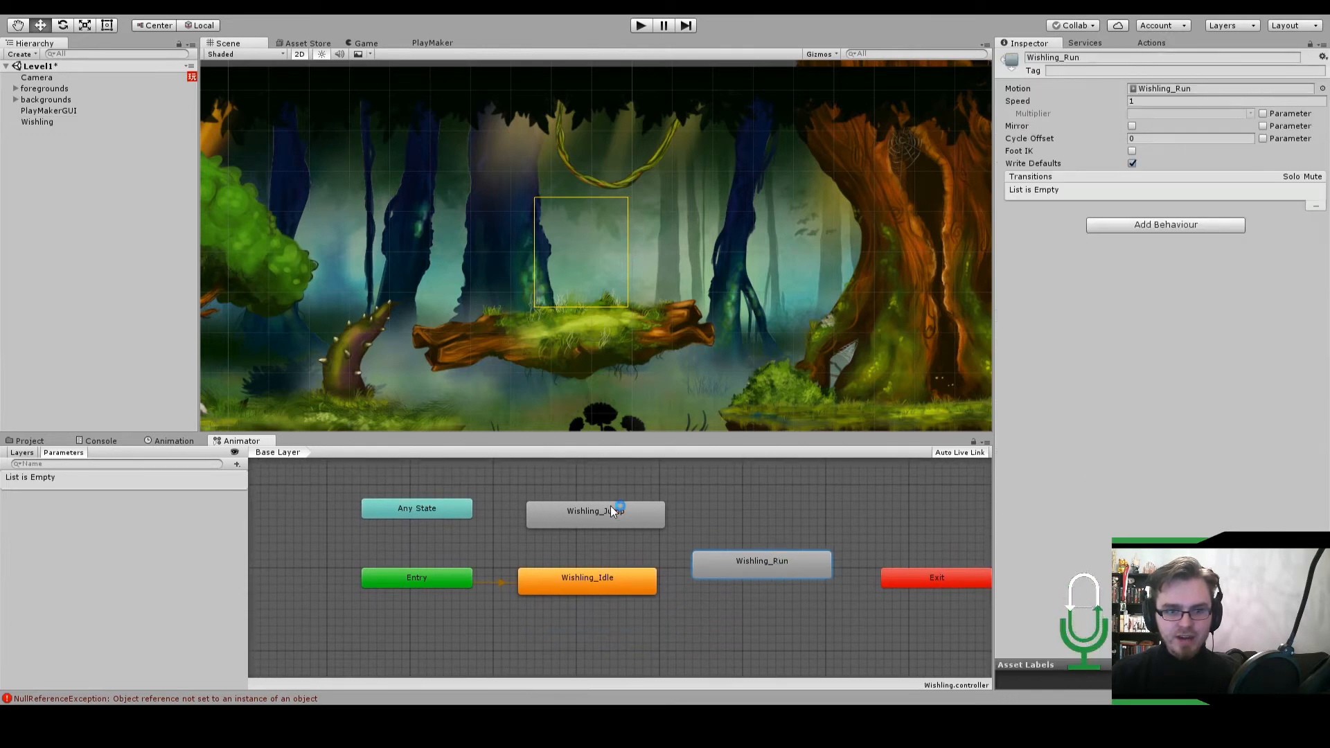
mouse_move(609, 507)
mouse_down()
mouse_move(796, 513)
mouse_move(605, 510)
mouse_up()
drag(776, 555, 769, 504)
click(620, 575)
middle_drag(752, 577, 779, 557)
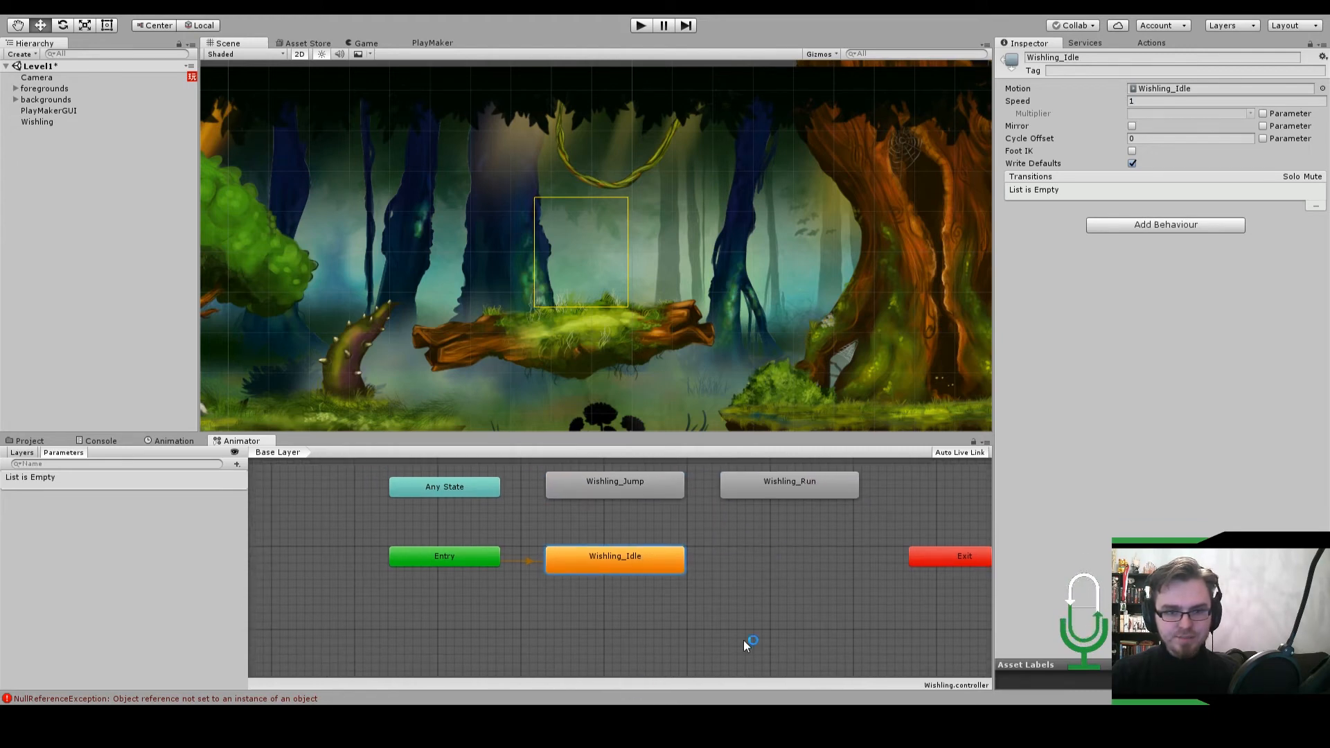
Check the default Wishling_Idle state in play mode, exit, and nudge that state slightly upward in the Animator graph.
click(637, 27)
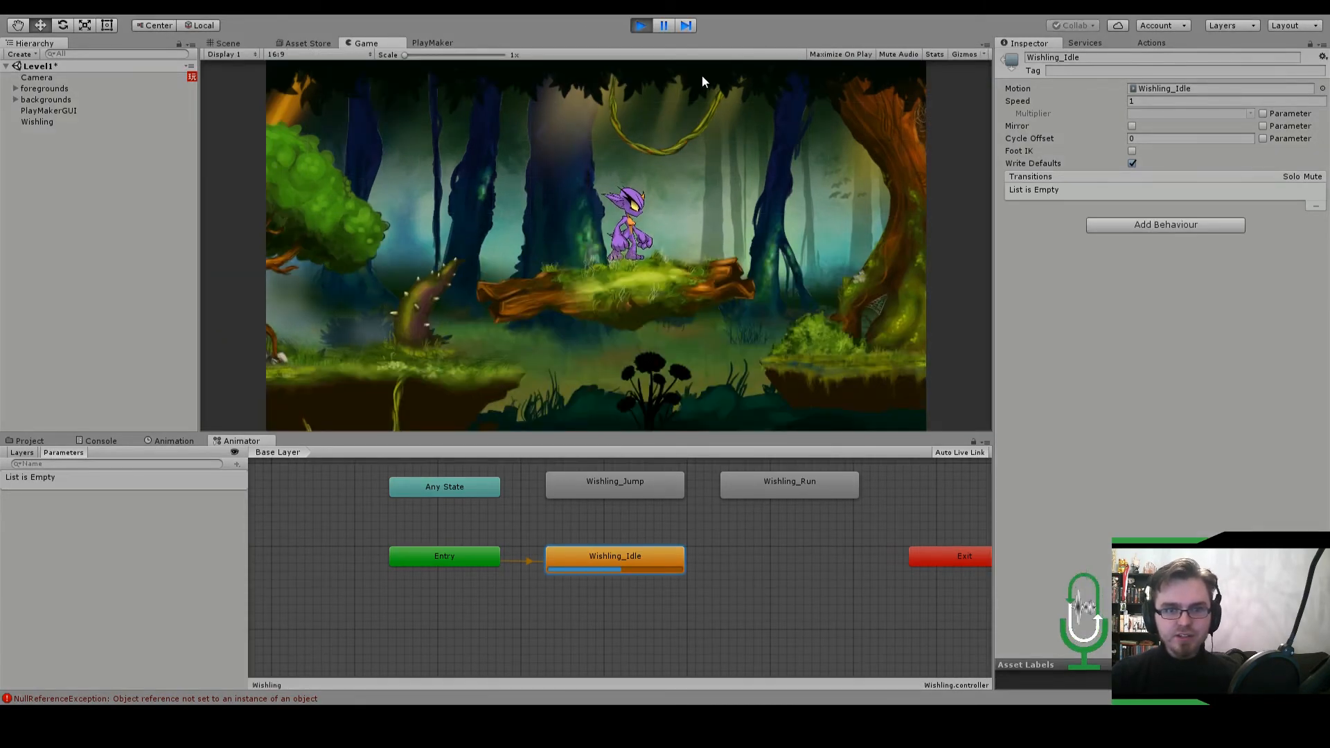
click(643, 27)
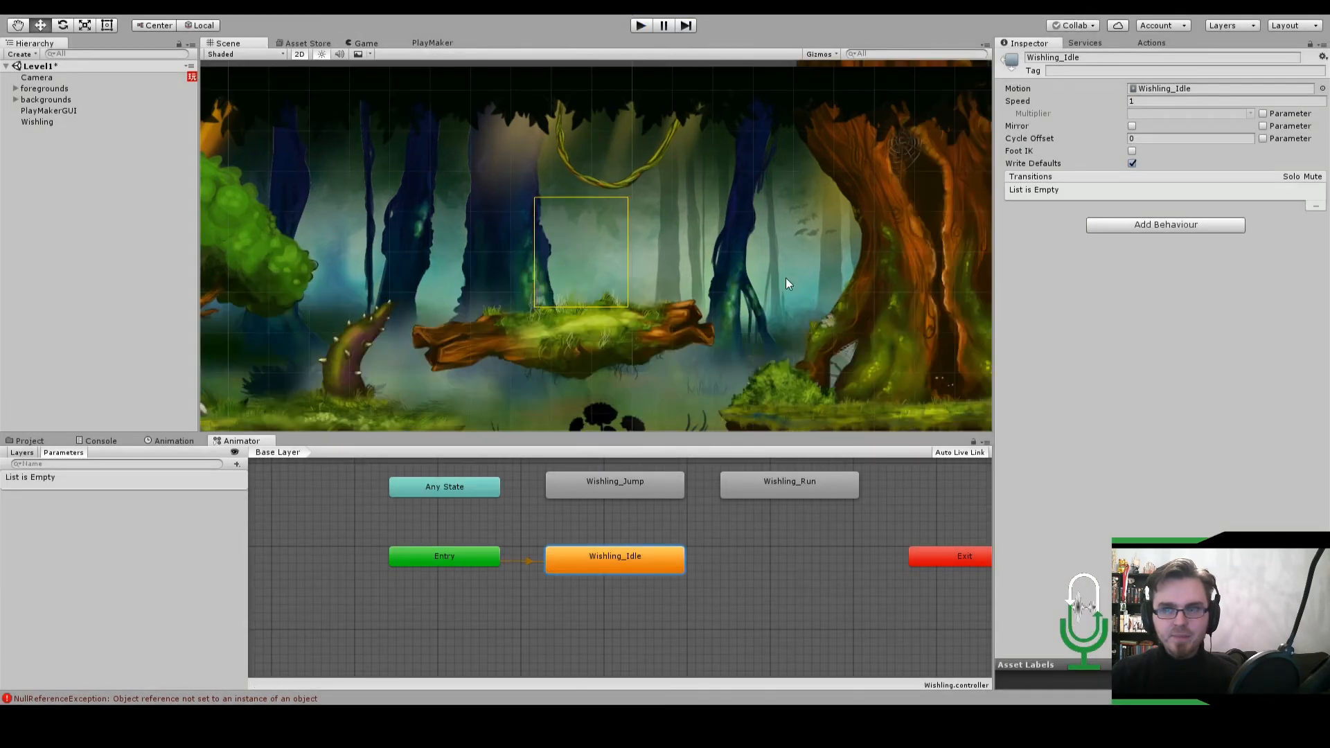
drag(600, 557, 600, 548)
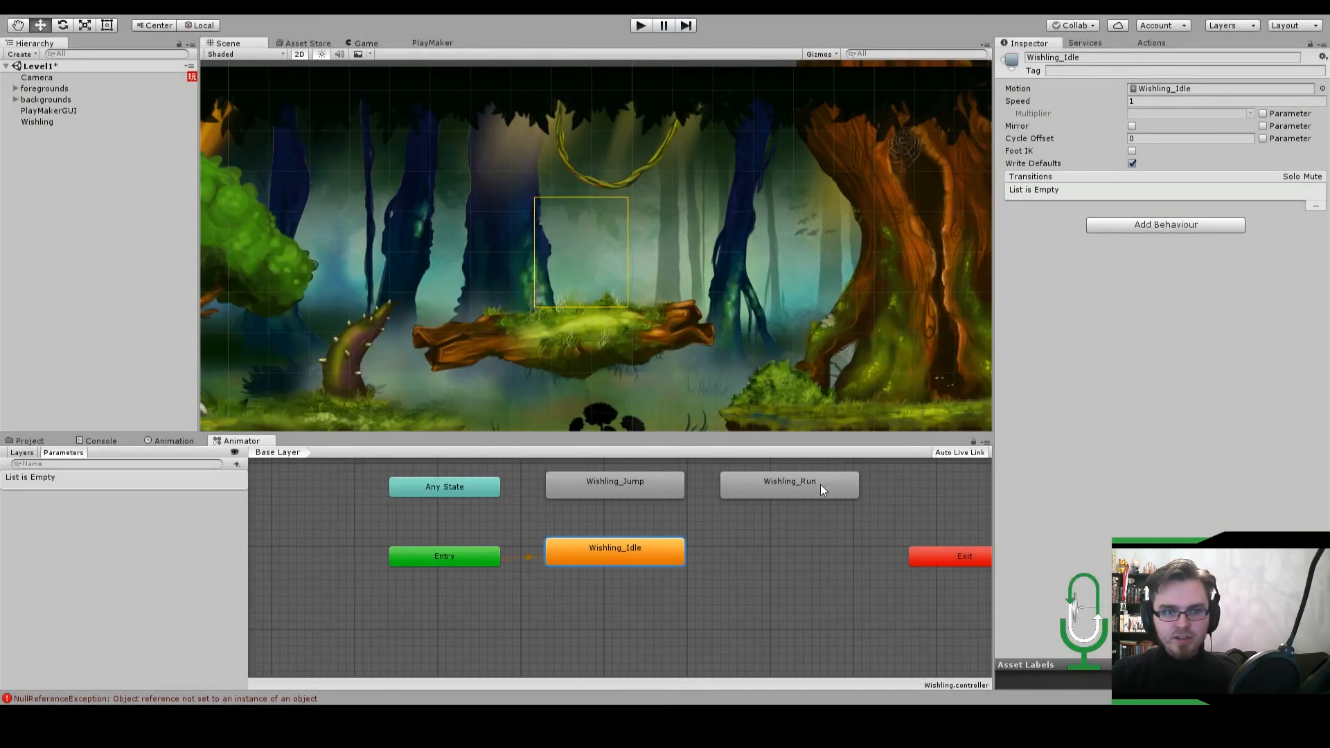
Move the Wishling_Run state directly below the Wishling_Idle state in the Animator graph.
drag(820, 484, 648, 621)
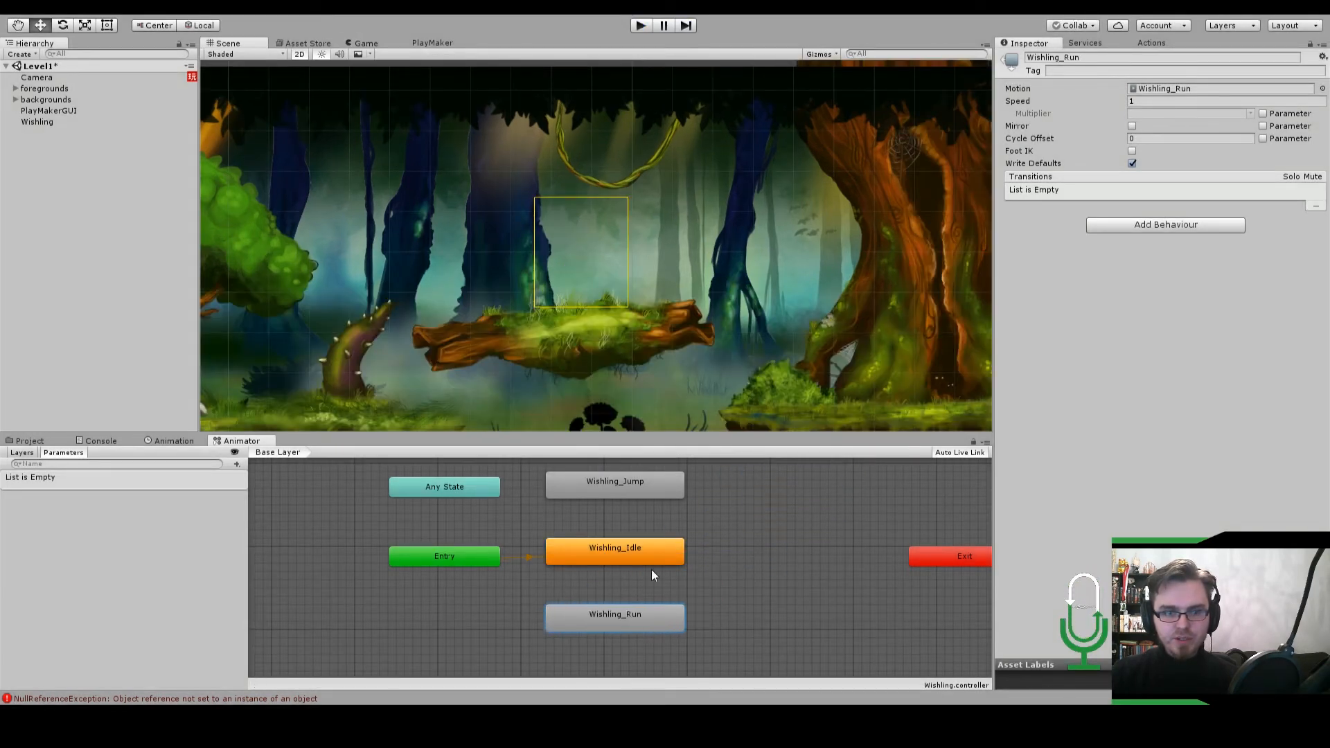
click(651, 559)
click(643, 616)
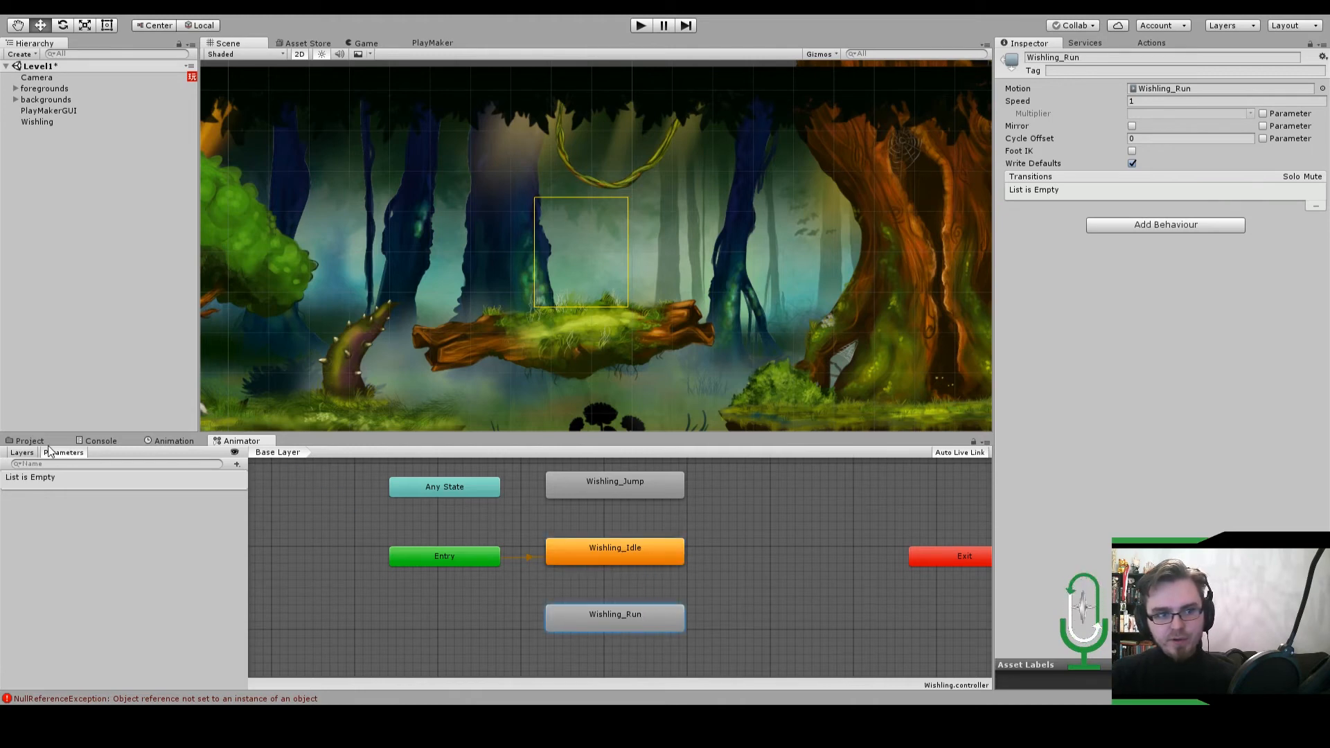
Add a Float parameter named Speed to the Animator controller.
click(236, 464)
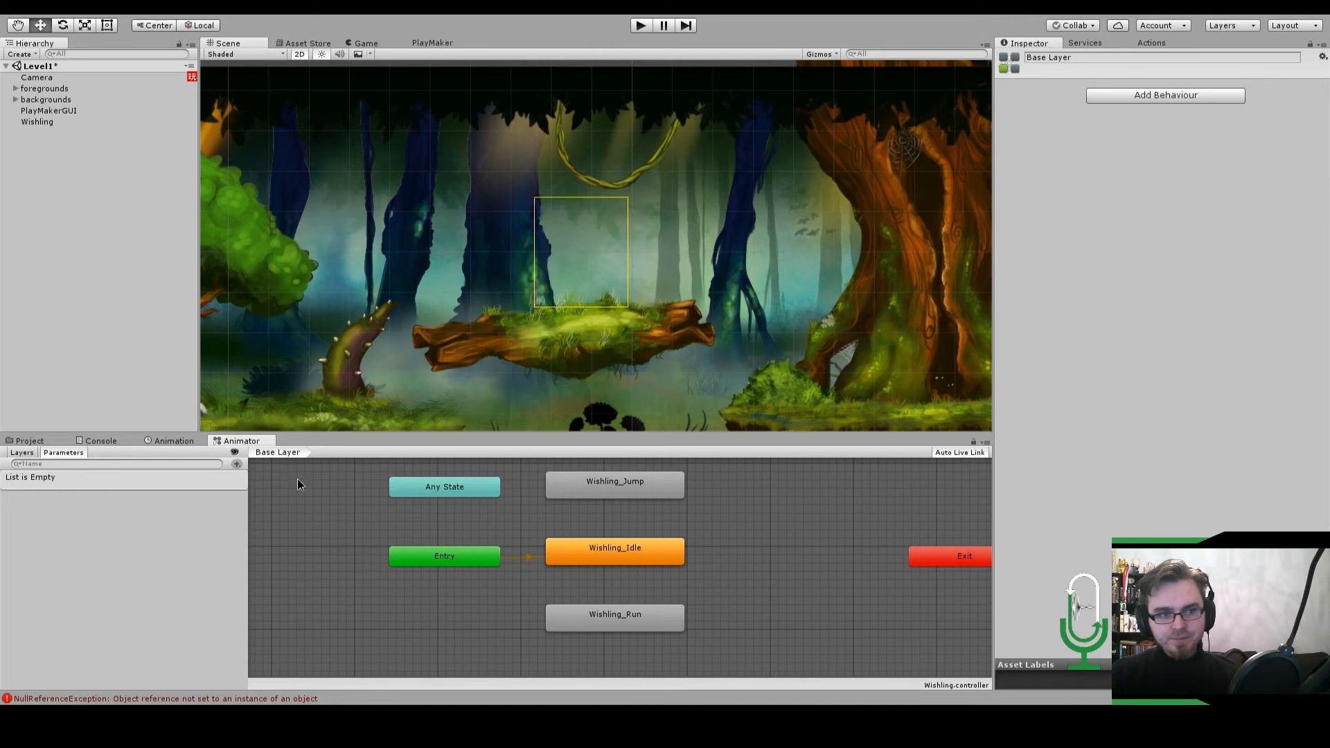
text(Speed)
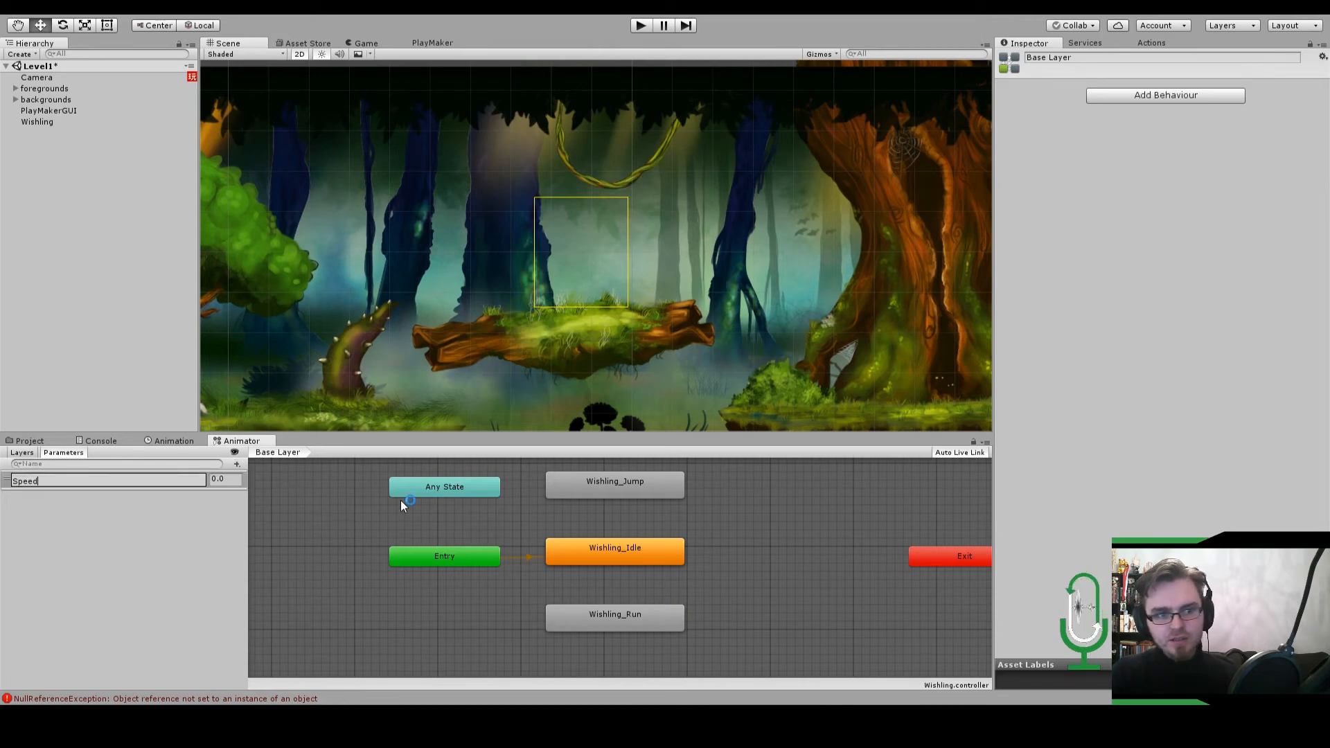
click(400, 500)
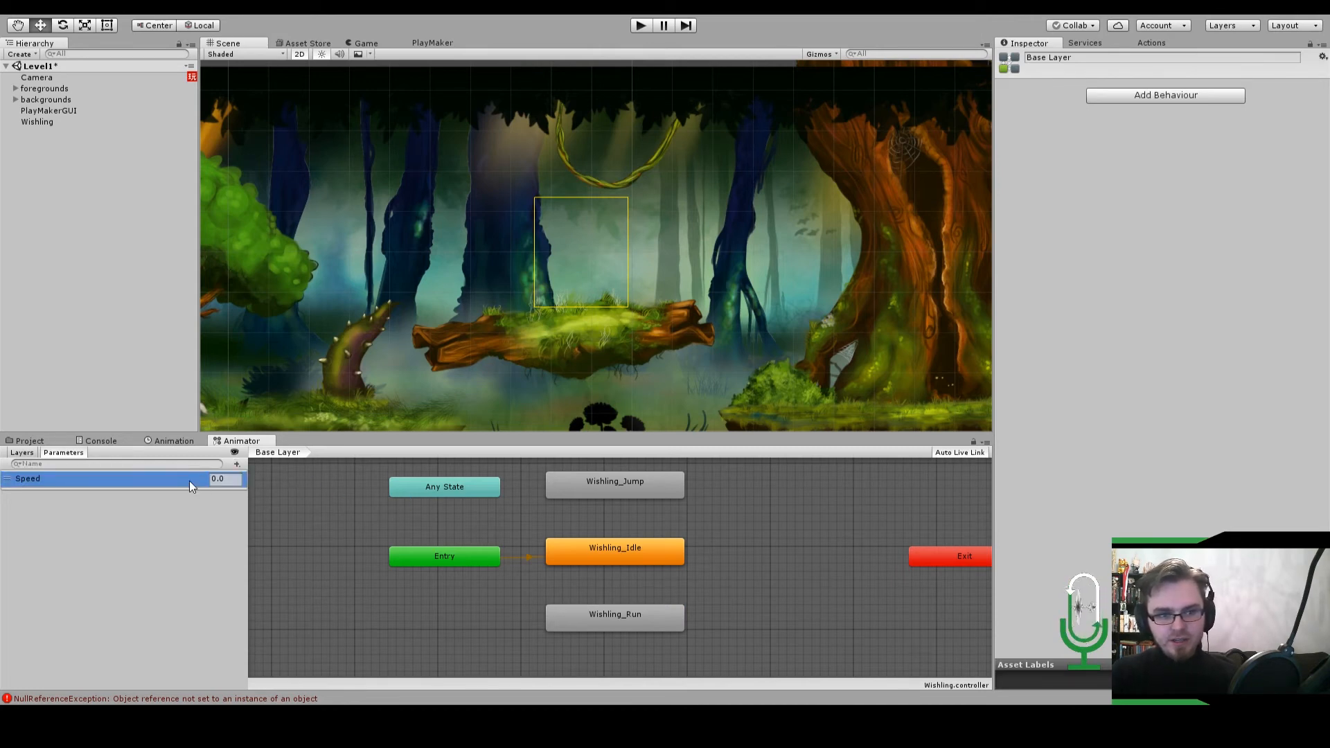
Create transitions in both directions between the Wishling_Idle and Wishling_Run states.
click(618, 562)
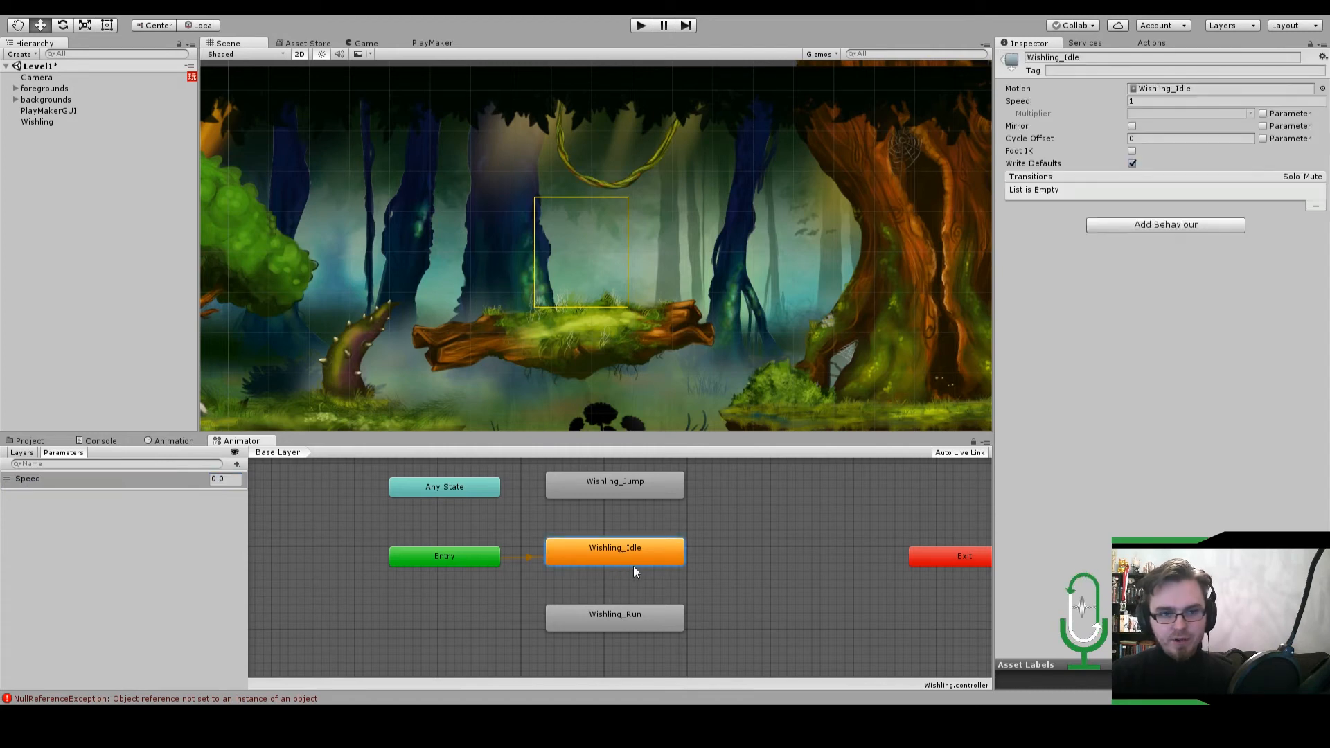
click(619, 624)
click(634, 621)
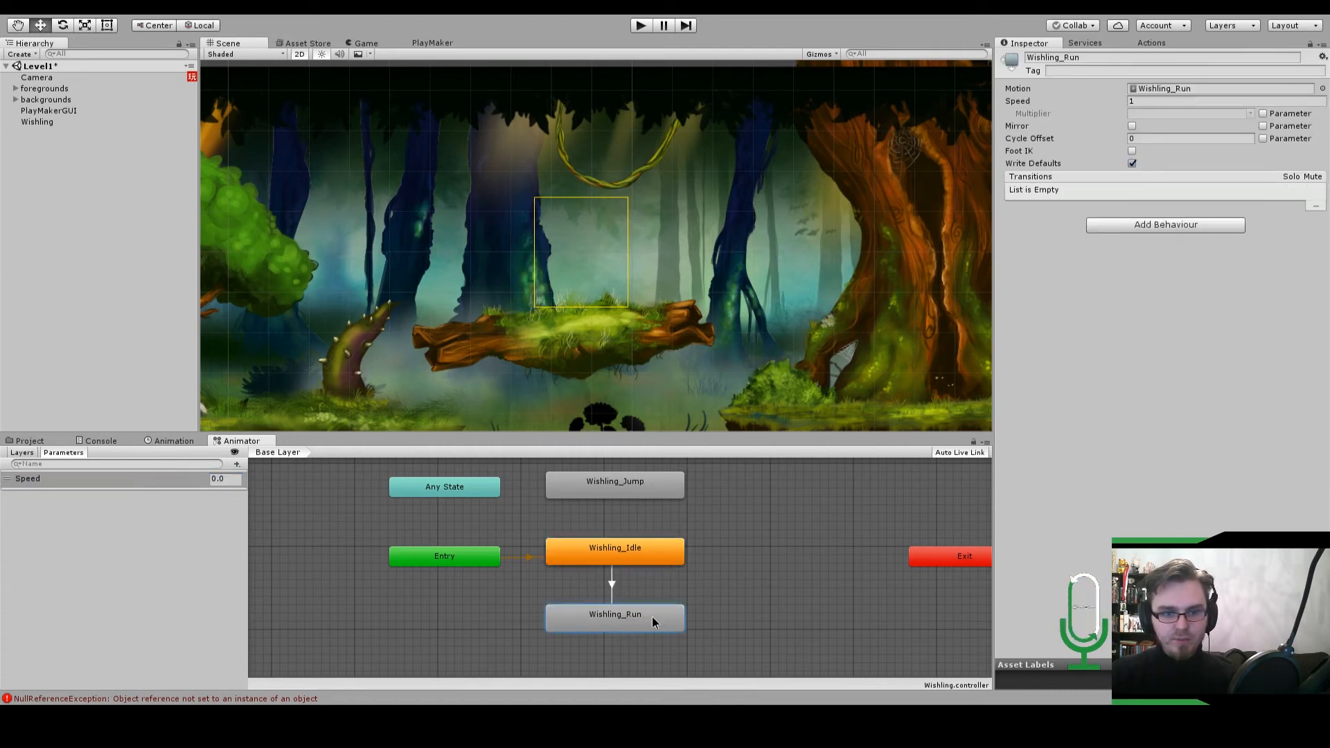
click(654, 550)
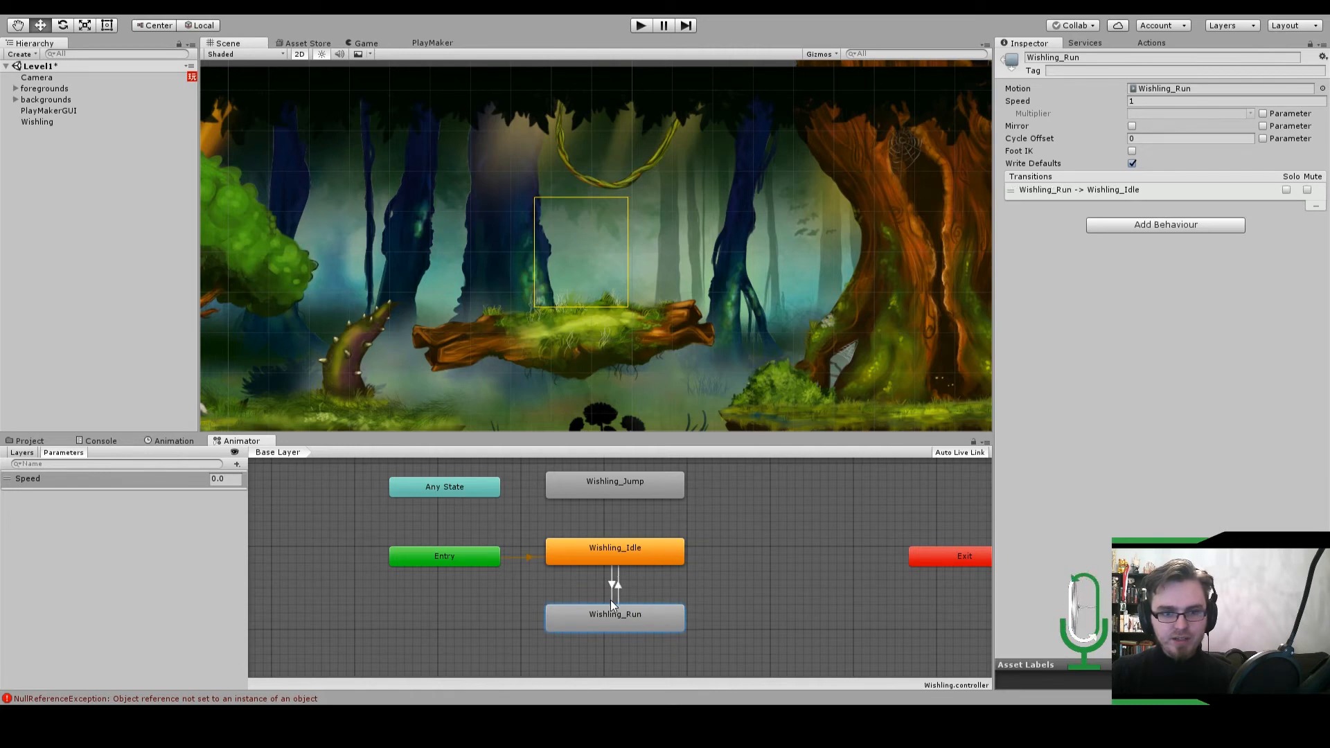
key(f)
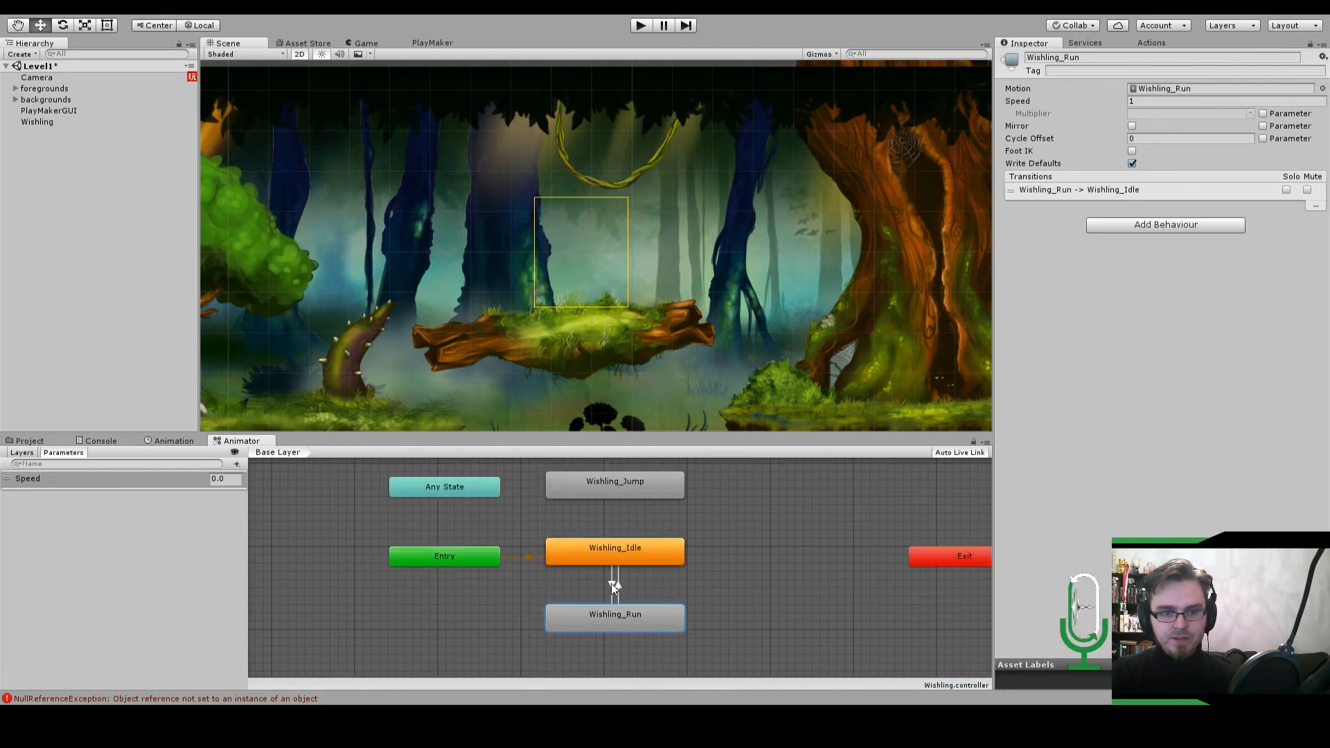
For the Wishling_Idle to Wishling_Run transition, disable Has Exit Time, shrink the blend almost to zero, and require Speed Greater than 0.1.
click(612, 583)
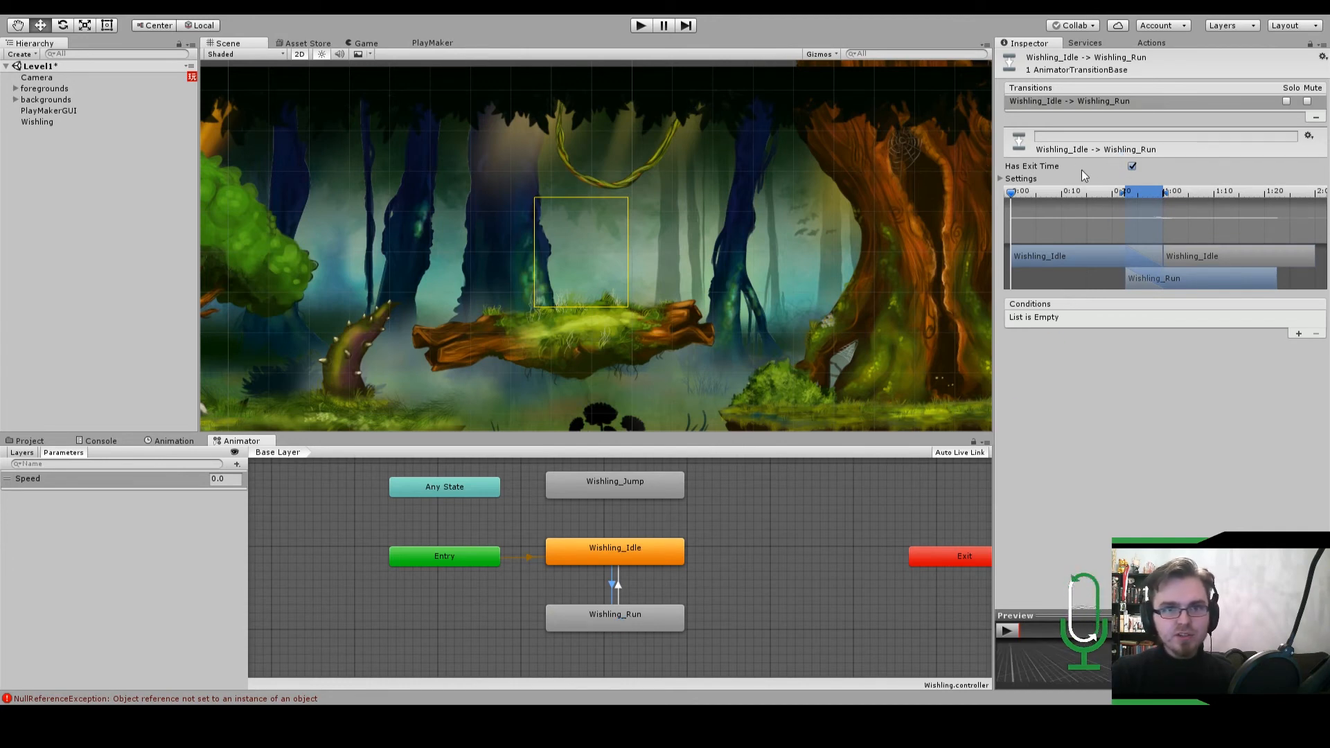
click(1132, 167)
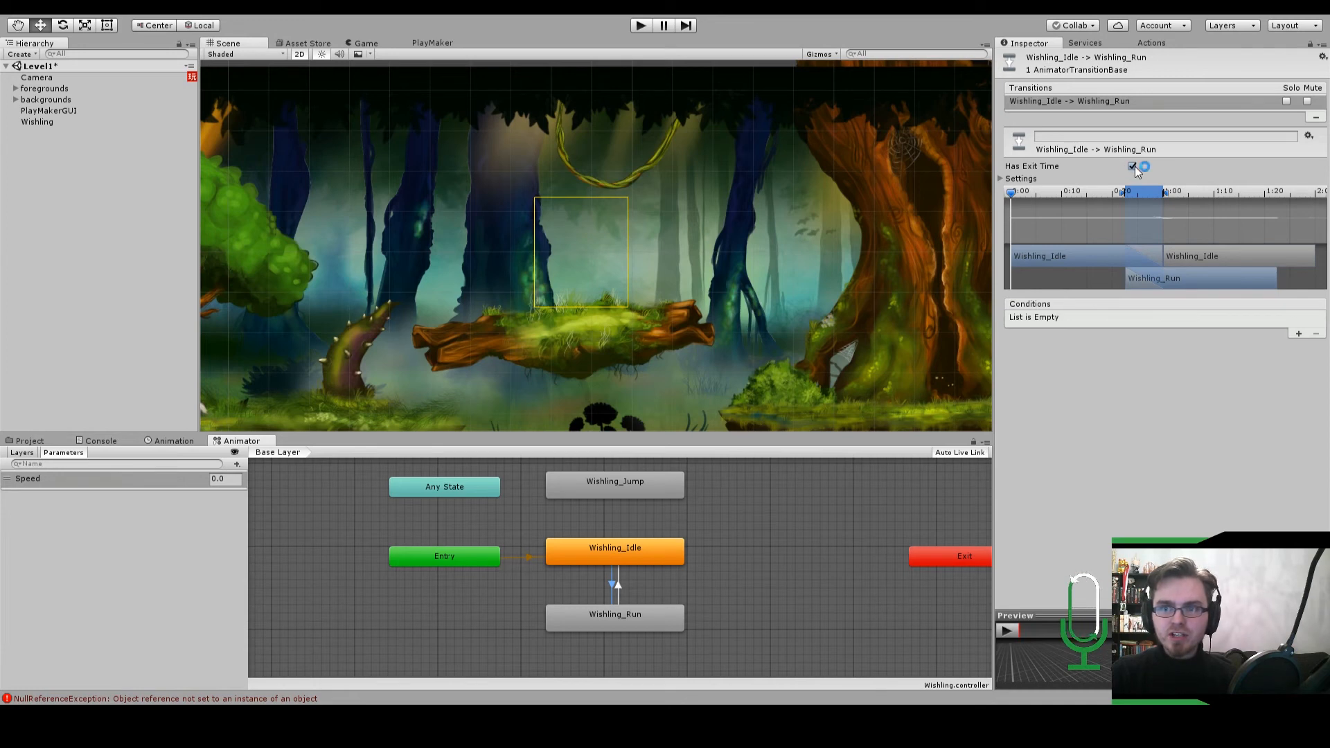
drag(1125, 196, 1161, 198)
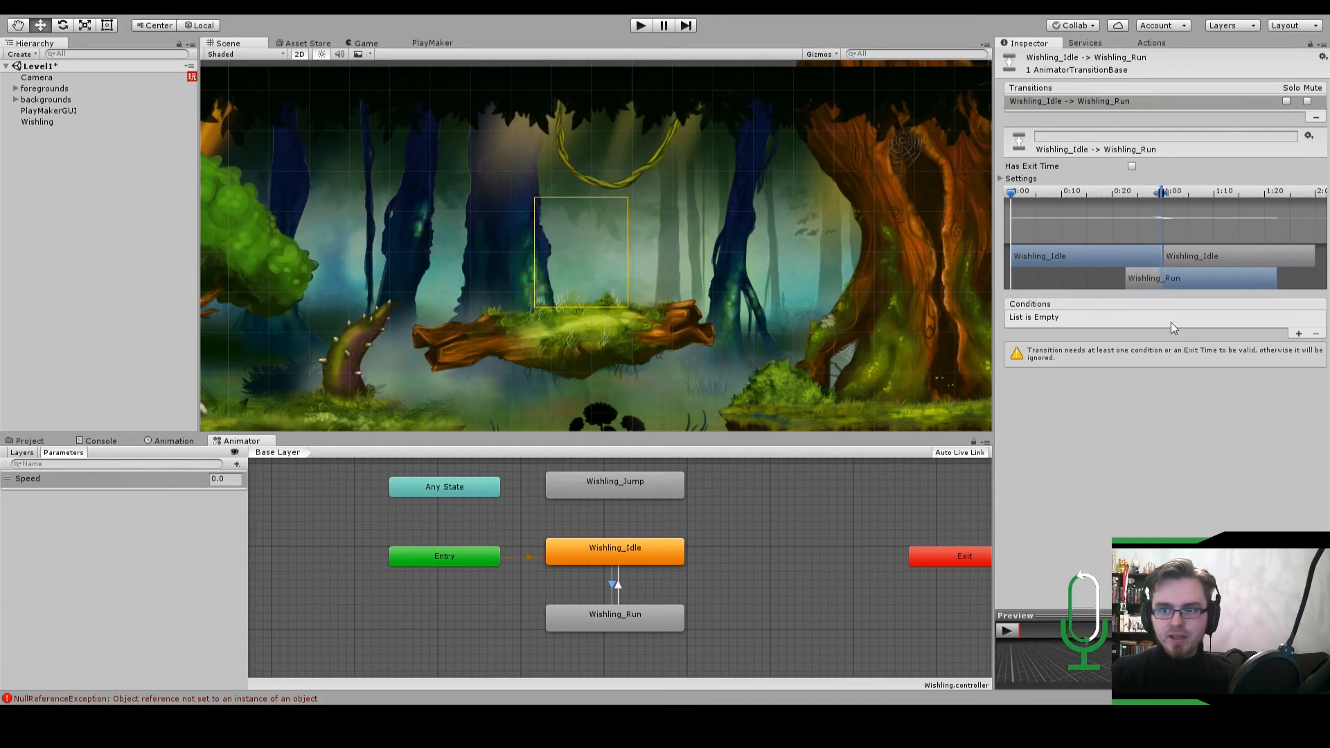
click(1299, 334)
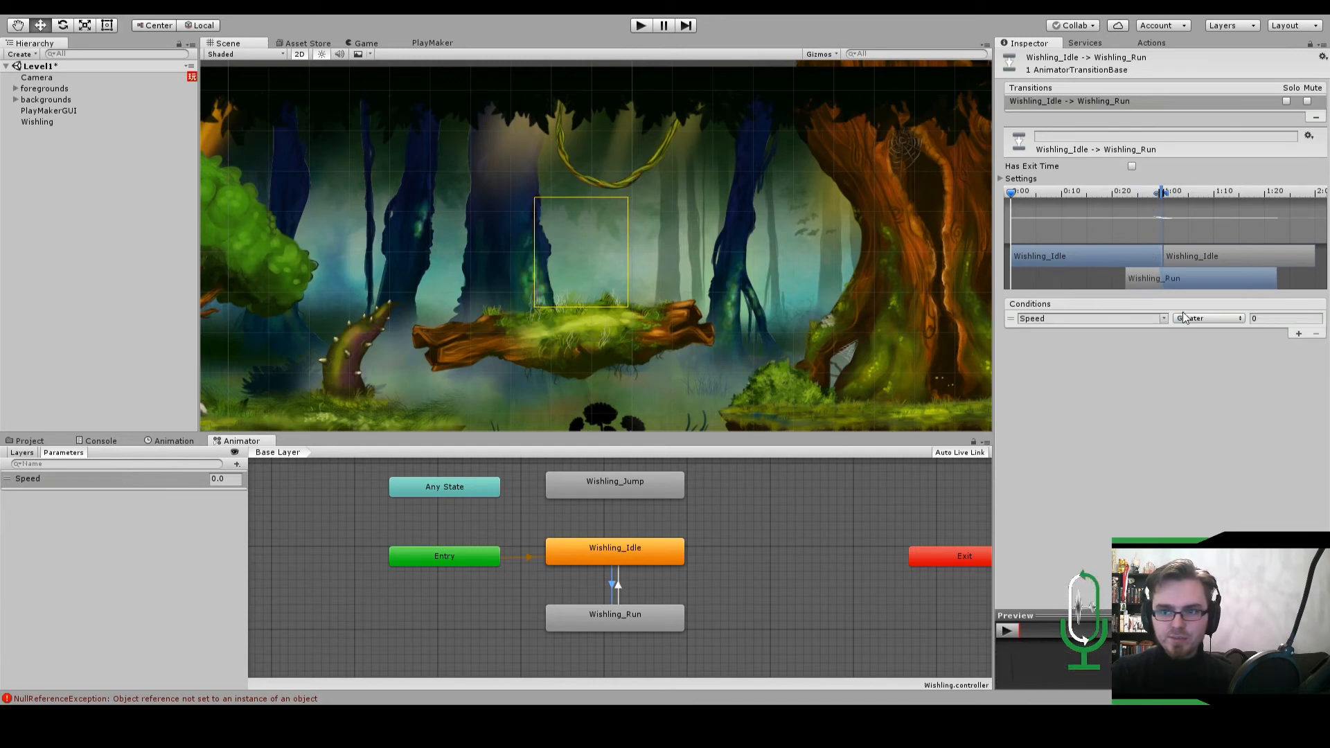
click(1278, 318)
text(0.1)
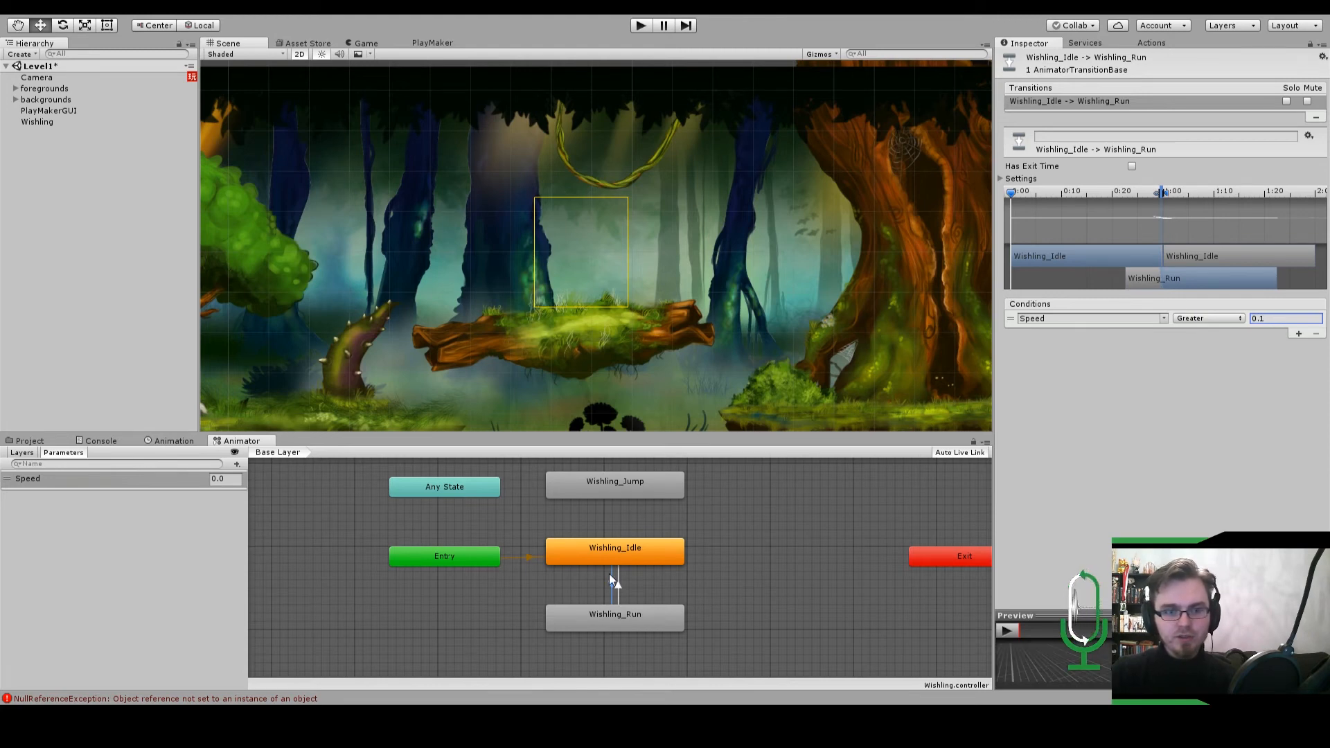
For the Wishling_Run to Wishling_Idle transition, disable Has Exit Time, shrink the blend almost to zero, and add a Speed Less condition.
click(618, 586)
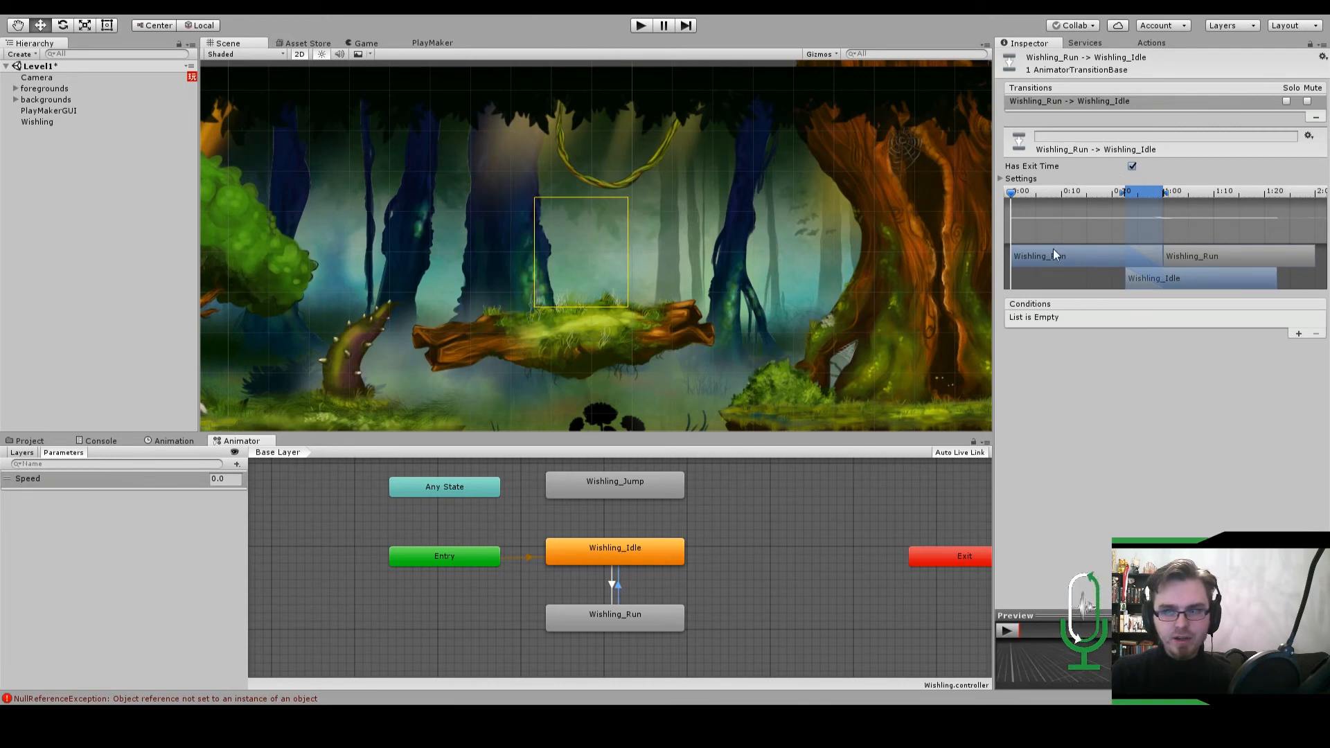
click(1132, 167)
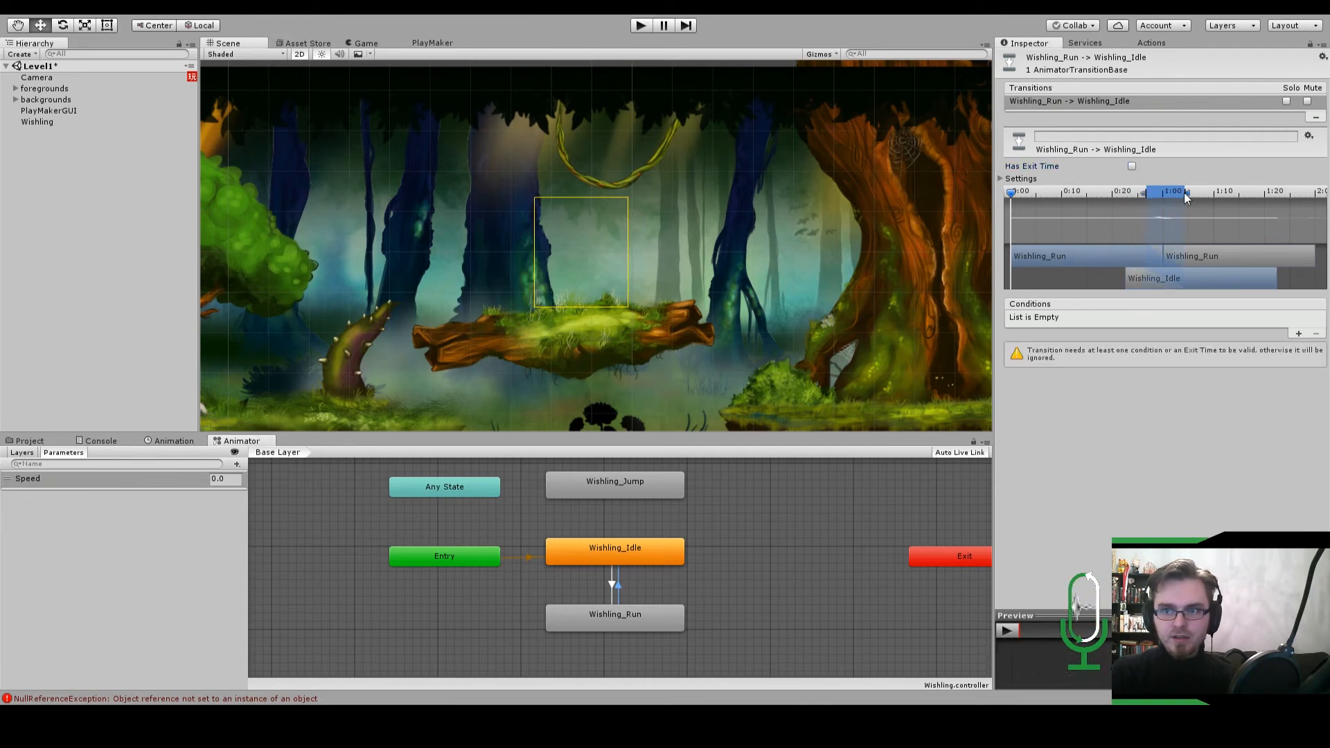
drag(1185, 193, 1158, 196)
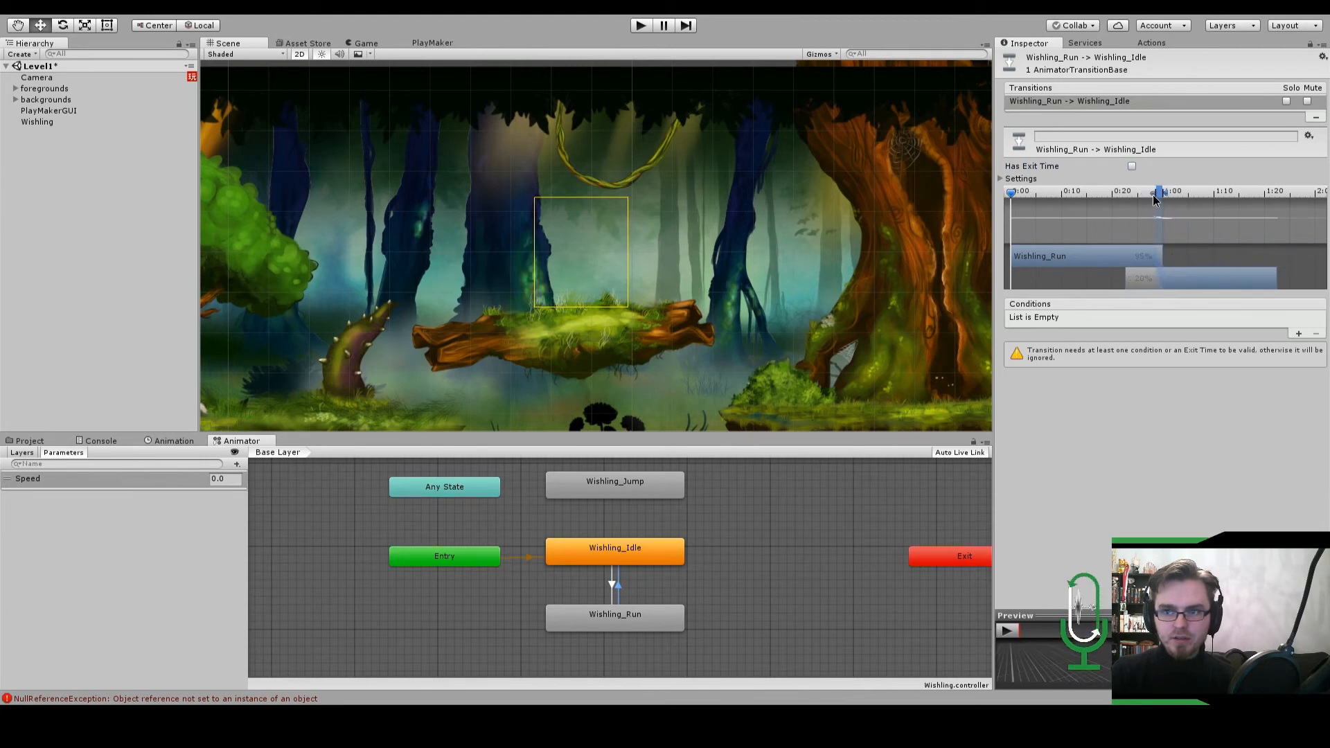
click(1298, 333)
click(1203, 314)
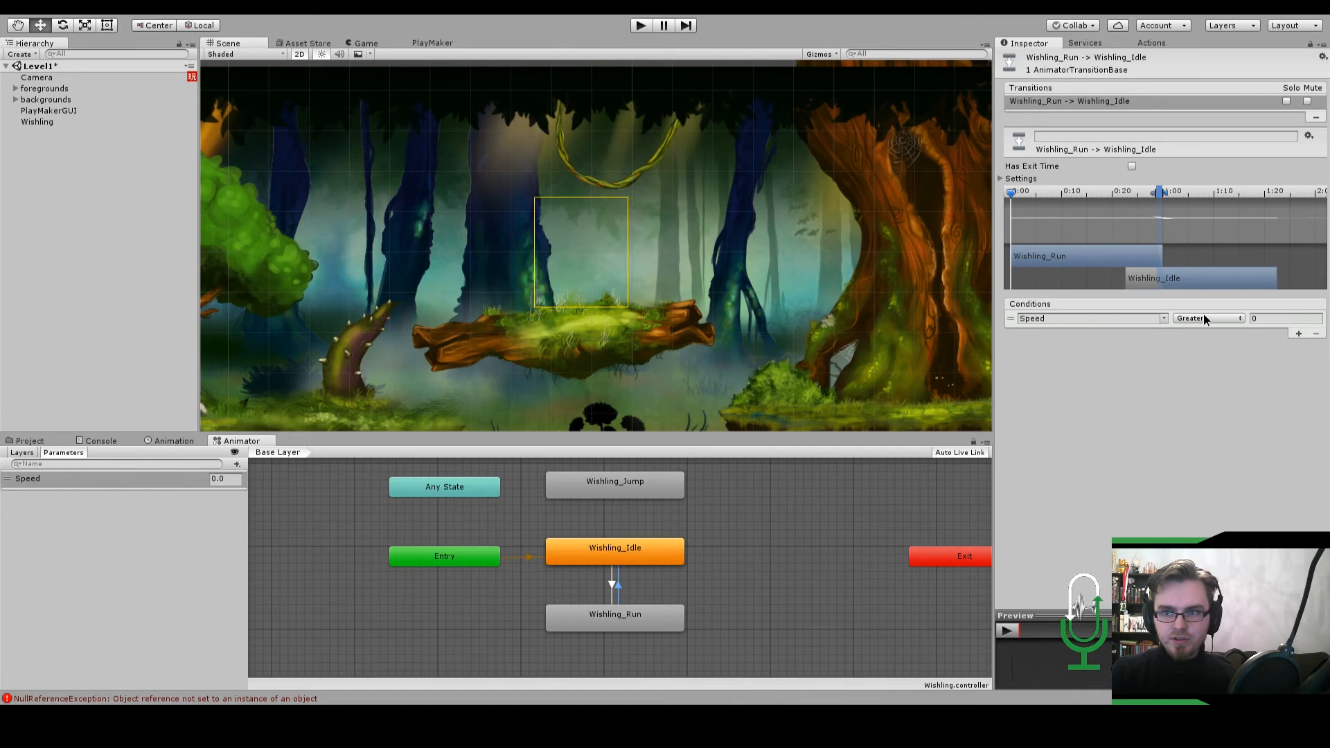
click(1225, 346)
click(1267, 319)
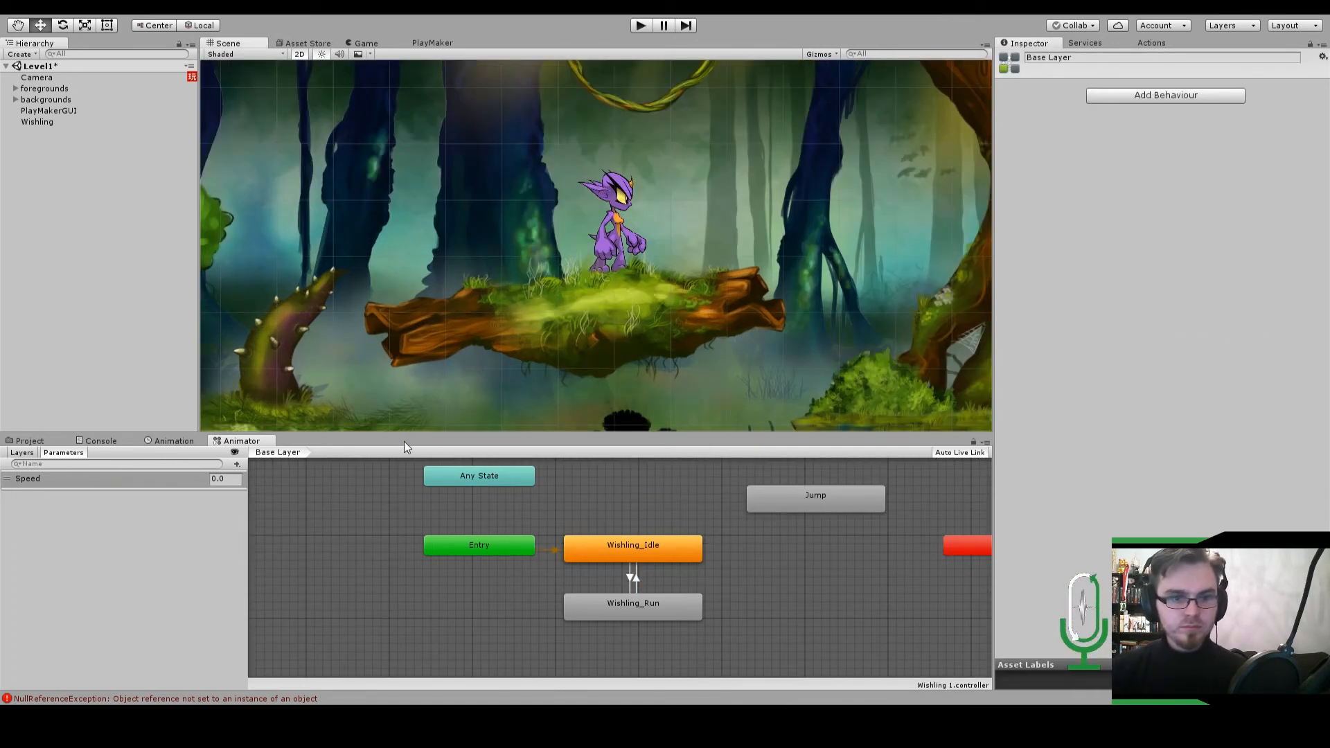
Test the Idle and Run transitions in play mode by setting Speed to 1 and back to 0, and exit play mode.
click(640, 26)
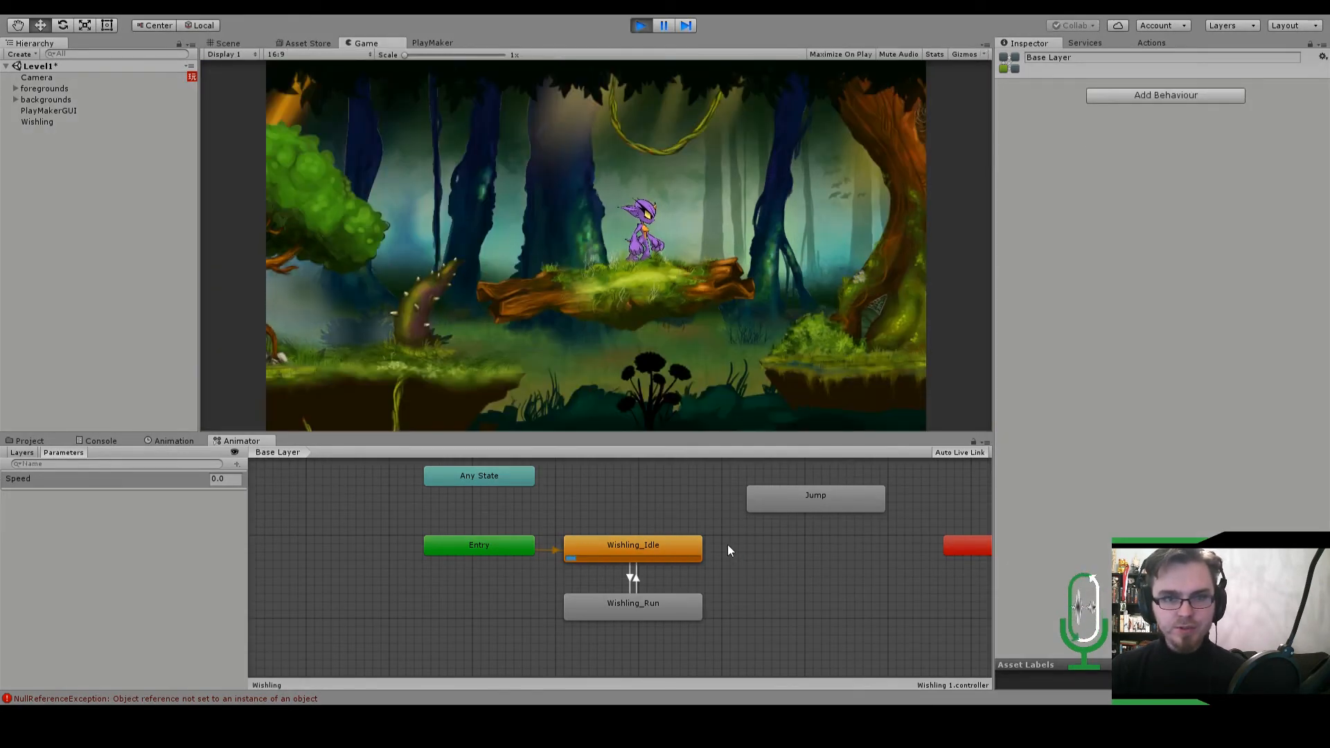
click(226, 480)
text(1)
key(Return)
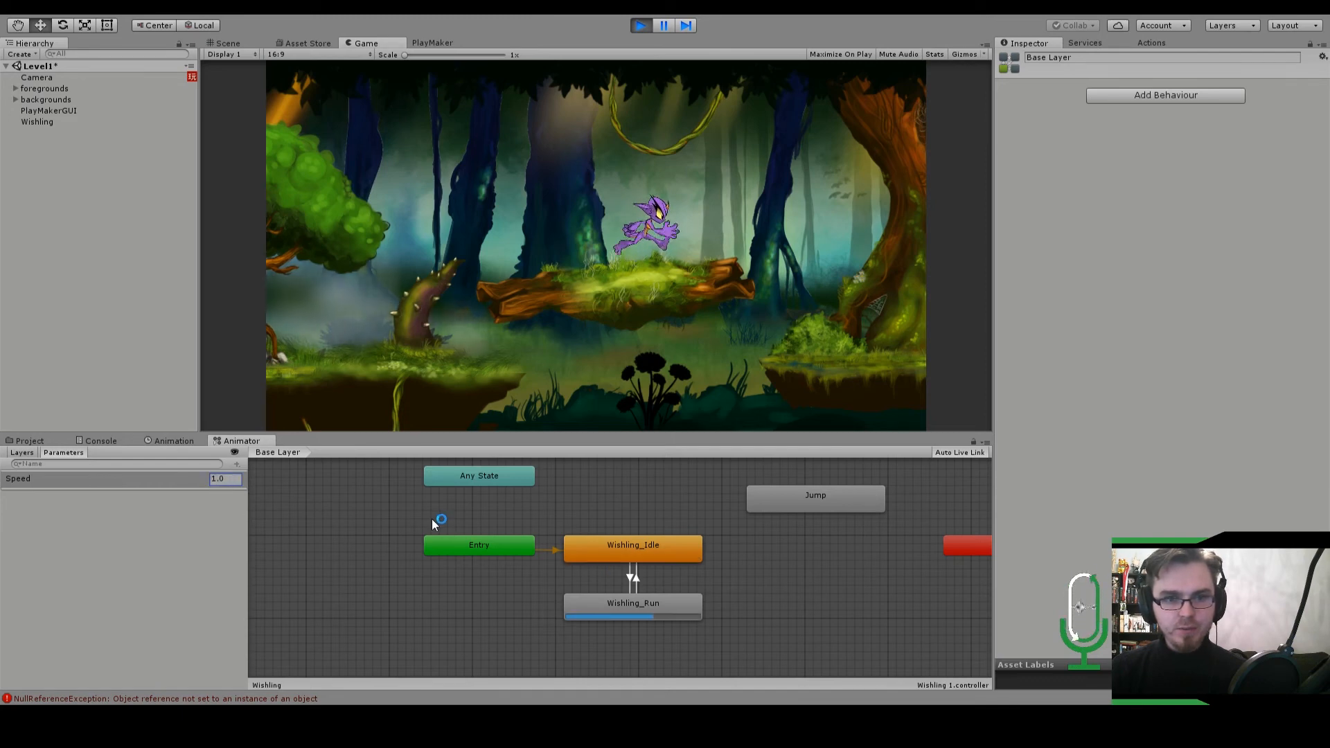
click(222, 477)
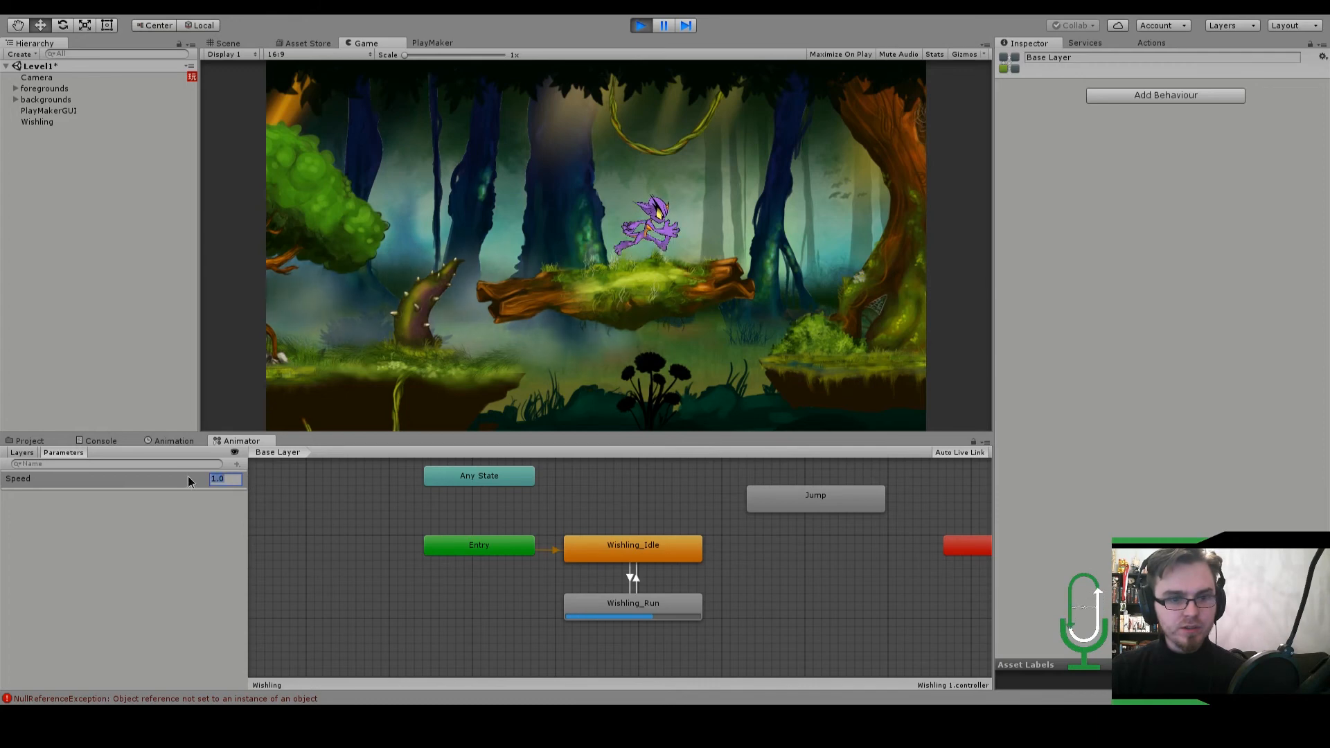
text(0)
key(Return)
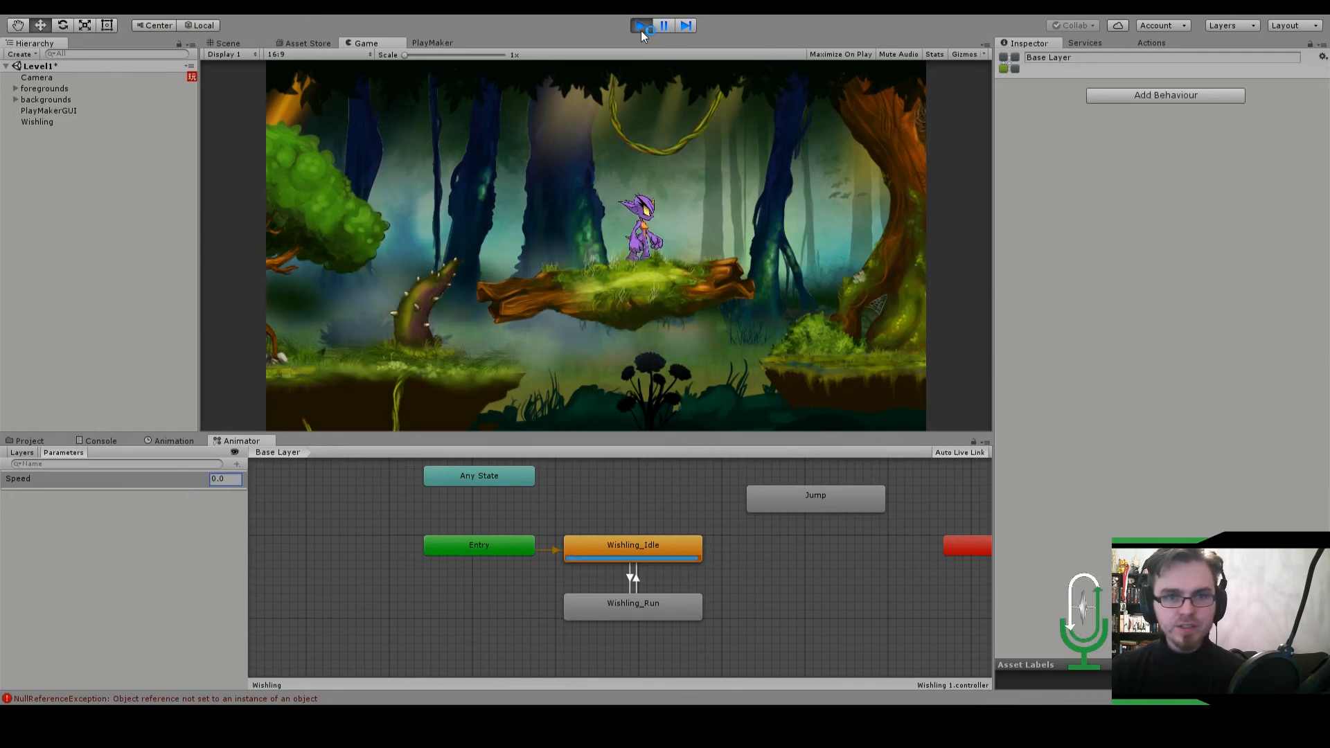
click(641, 26)
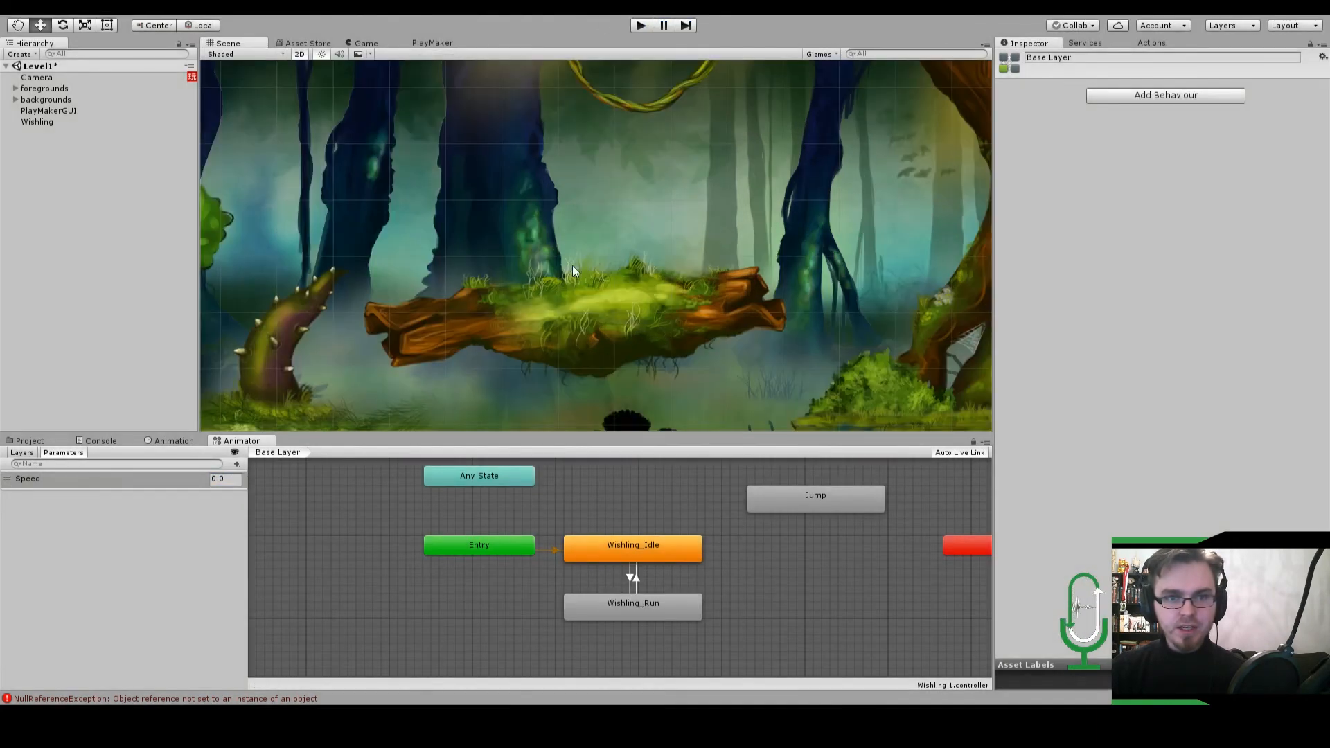
Move the Jump state directly above Wishling_Idle in the Animator graph.
drag(809, 500, 621, 490)
Add a Rigidbody 2D to the Wishling object, freeze its Z rotation, and set Interpolate to Interpolate.
click(81, 122)
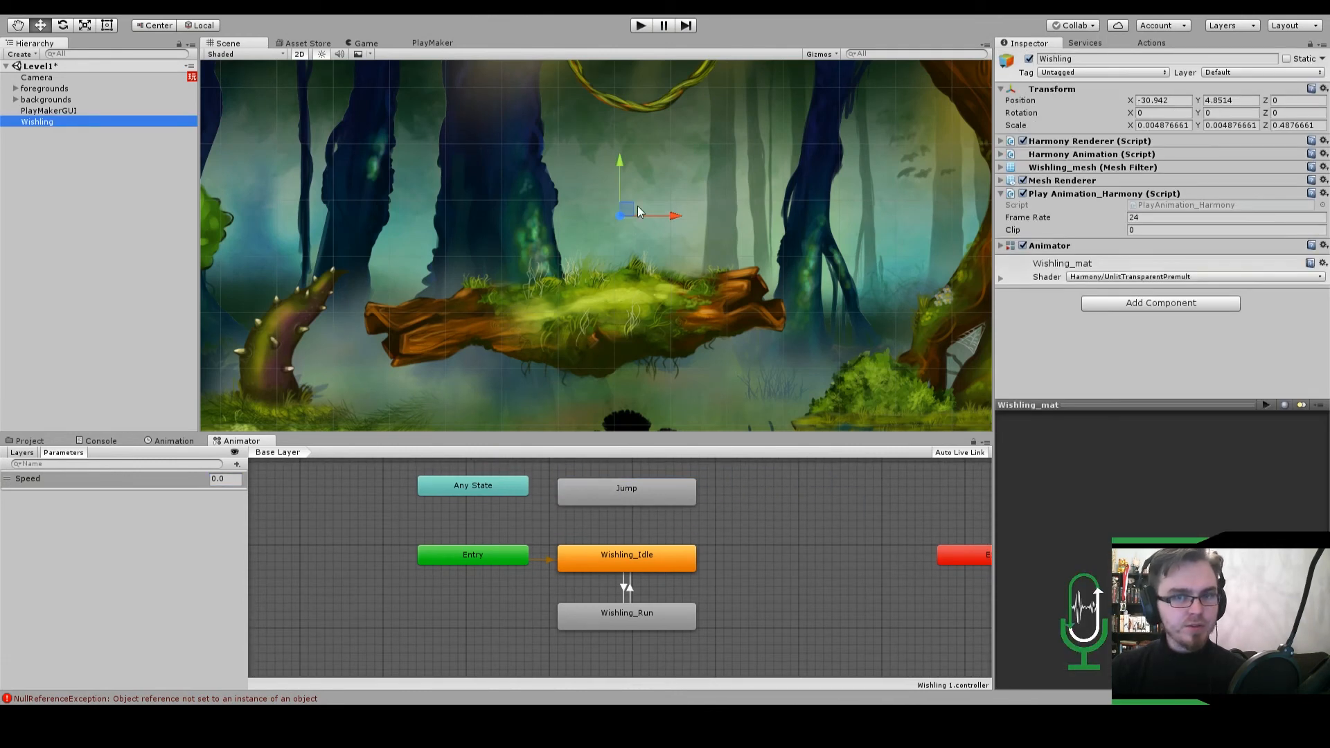
click(1000, 193)
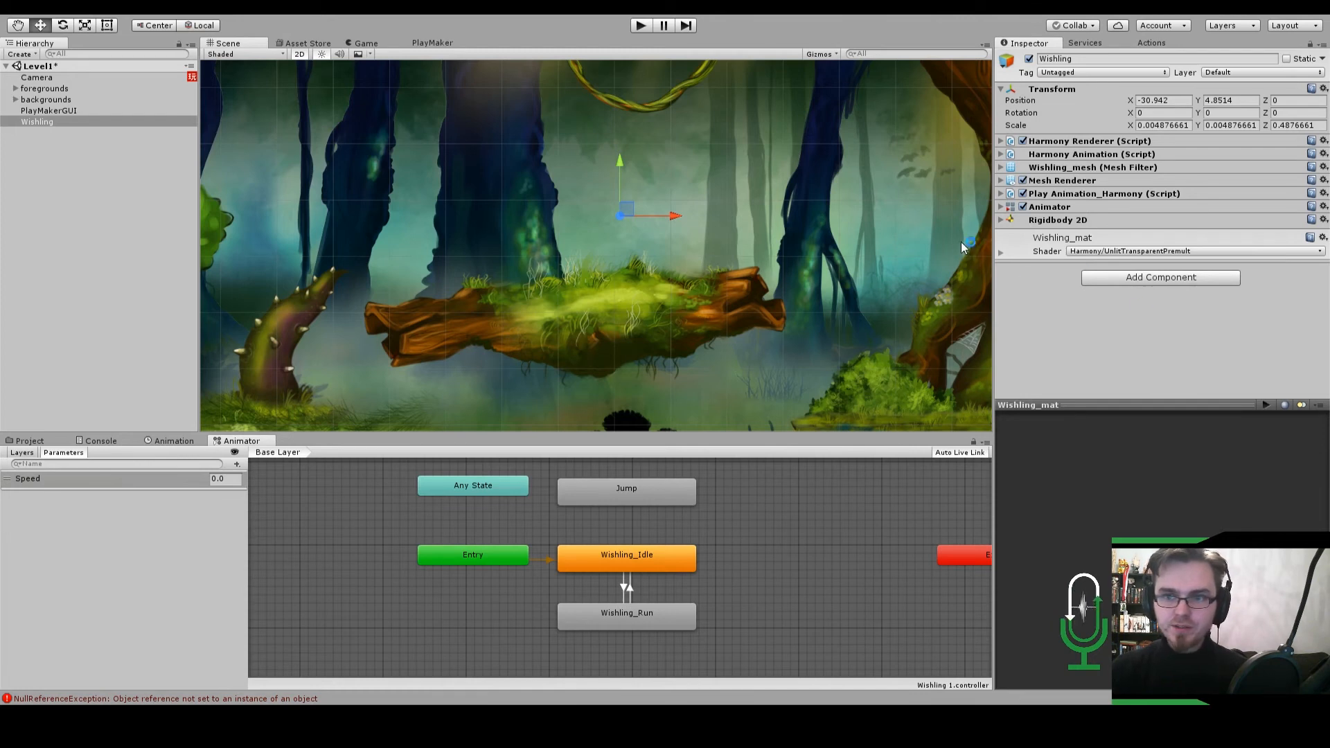
click(1001, 220)
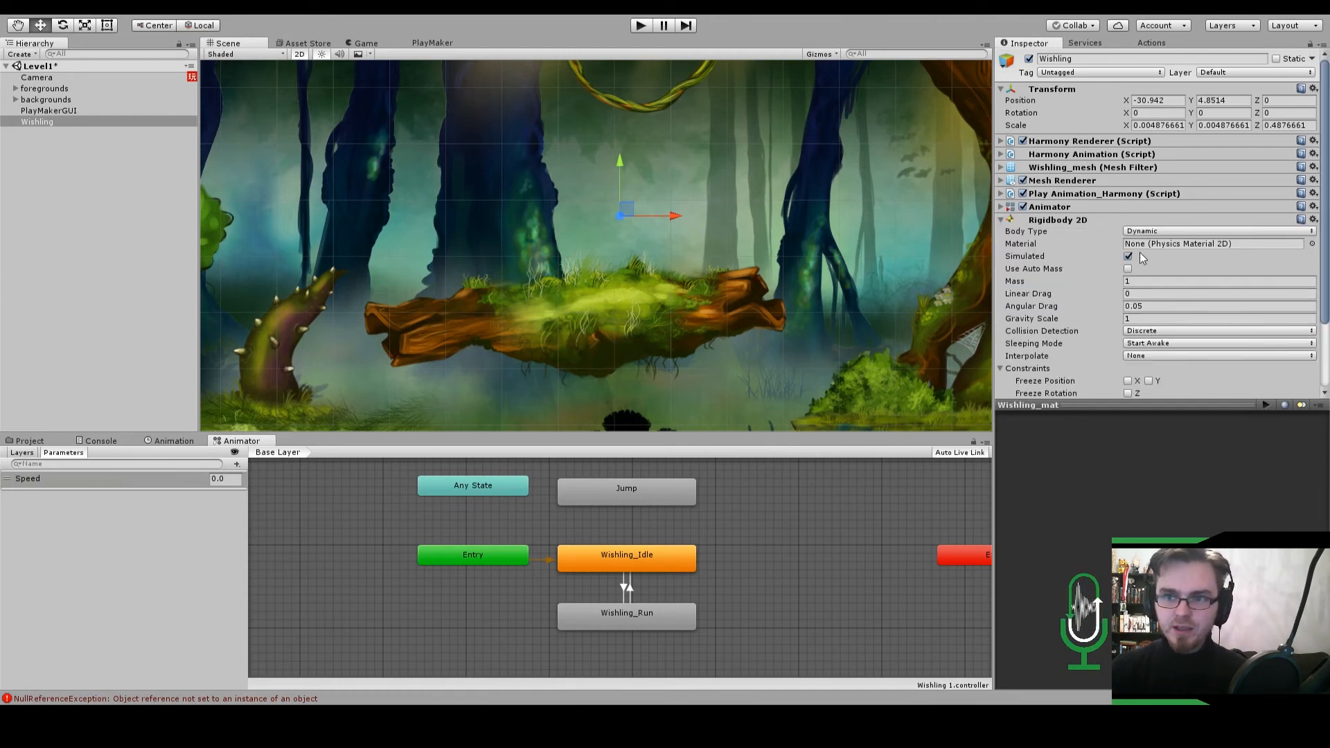
scroll(1115, 269, down, 3)
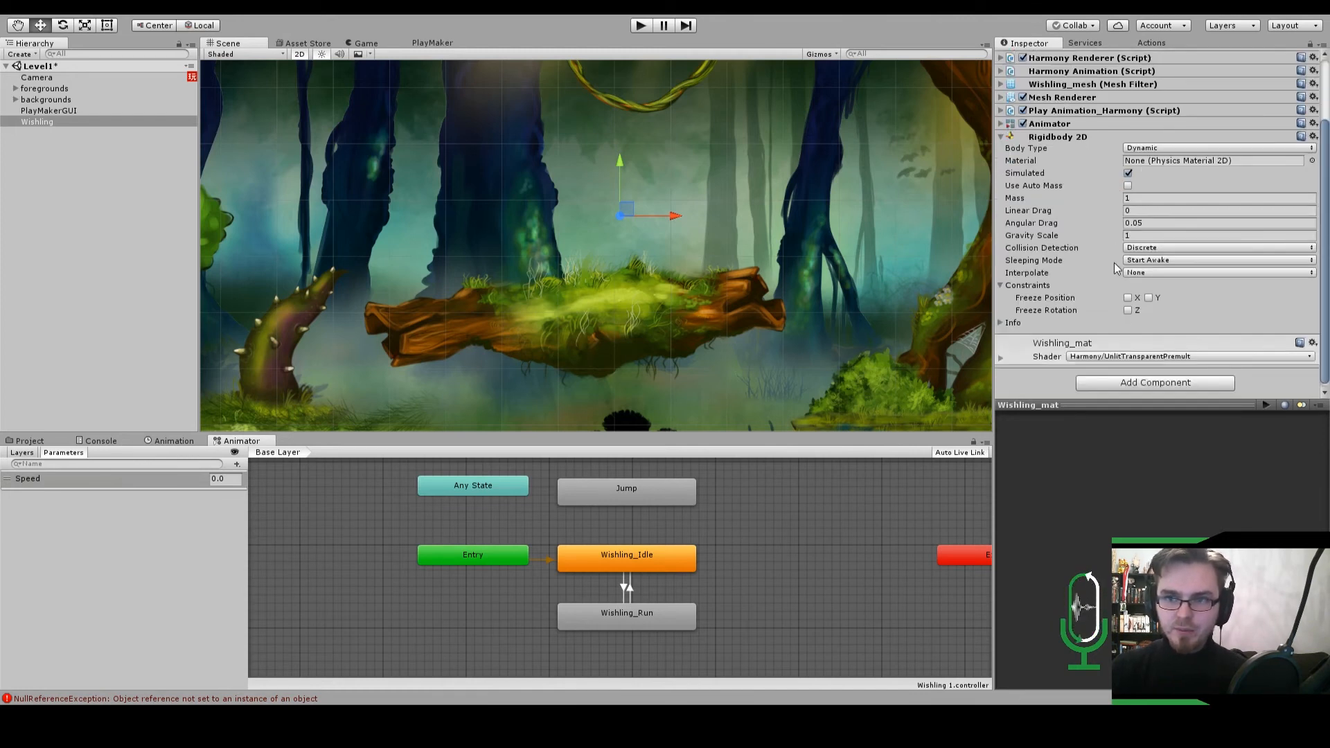
click(1128, 311)
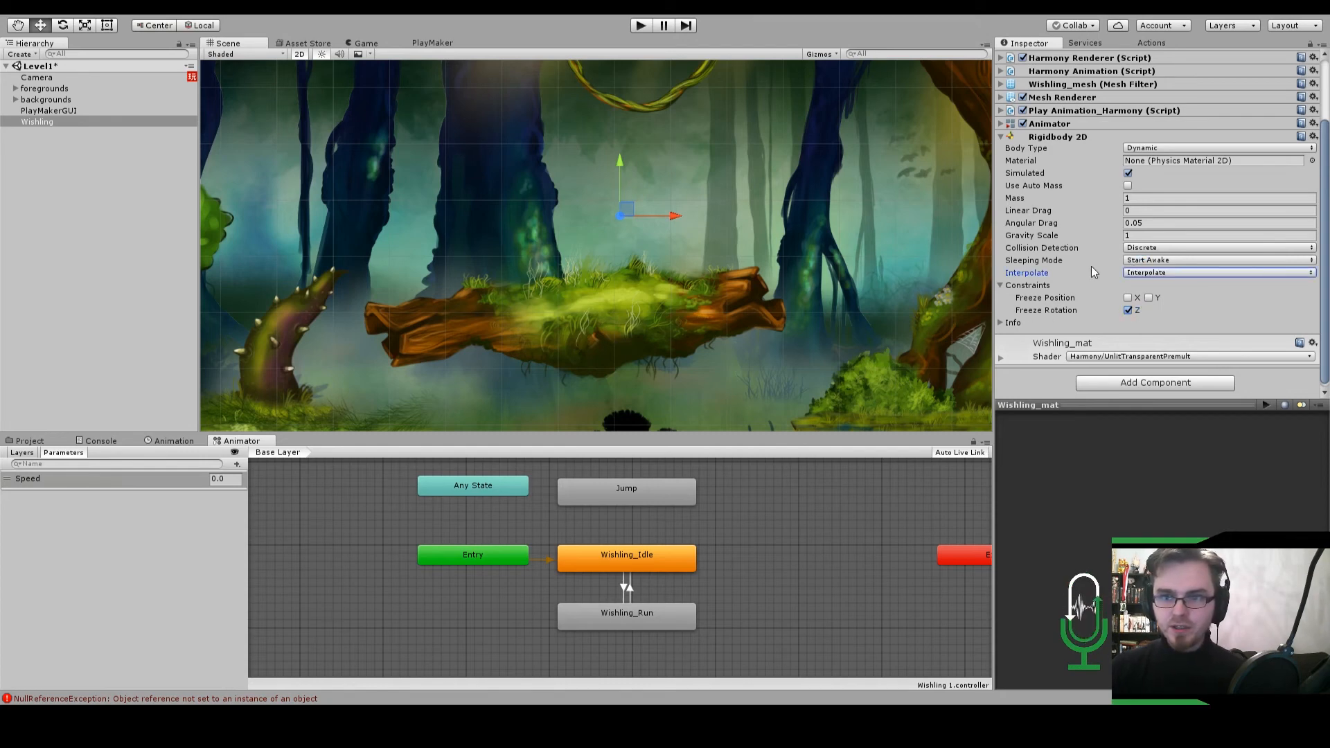
click(1003, 138)
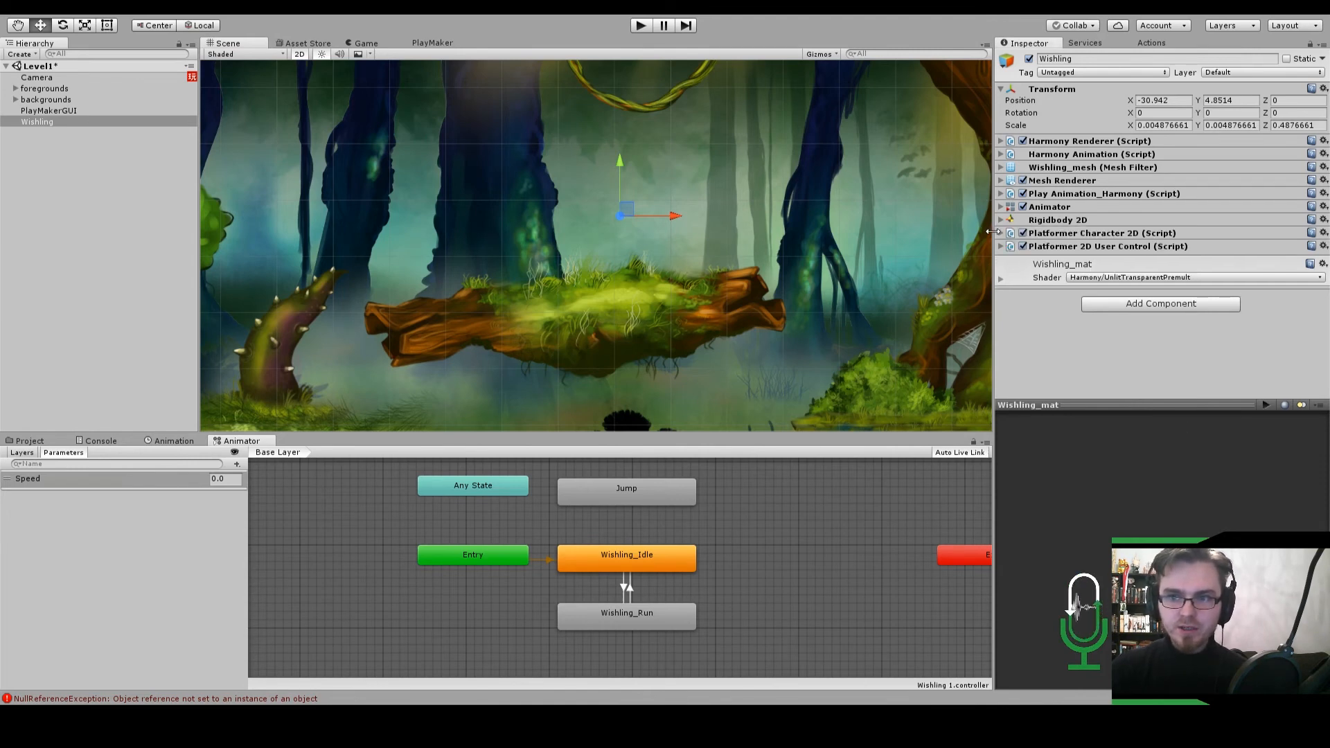
In Wishling's Platformer Character 2D script, enable Air Control and set What Is Ground to Everything.
click(1000, 234)
click(1000, 323)
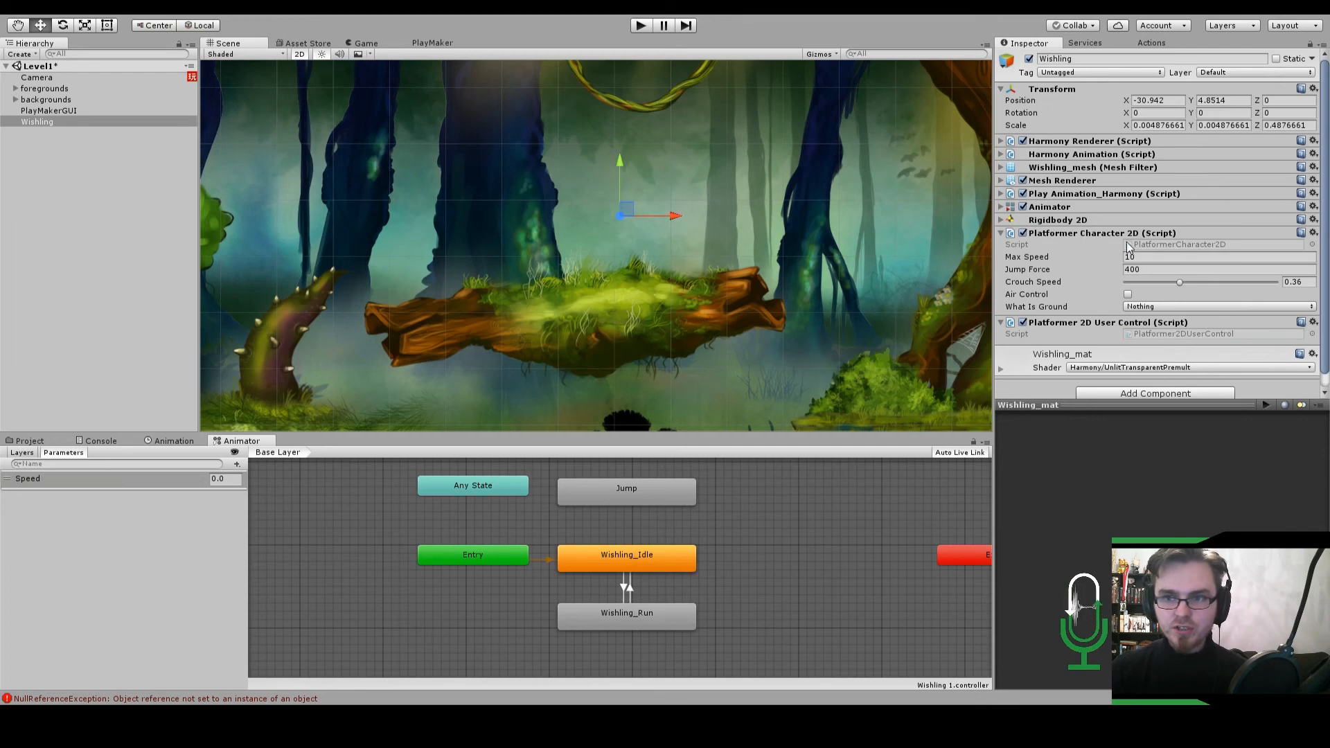
click(1127, 295)
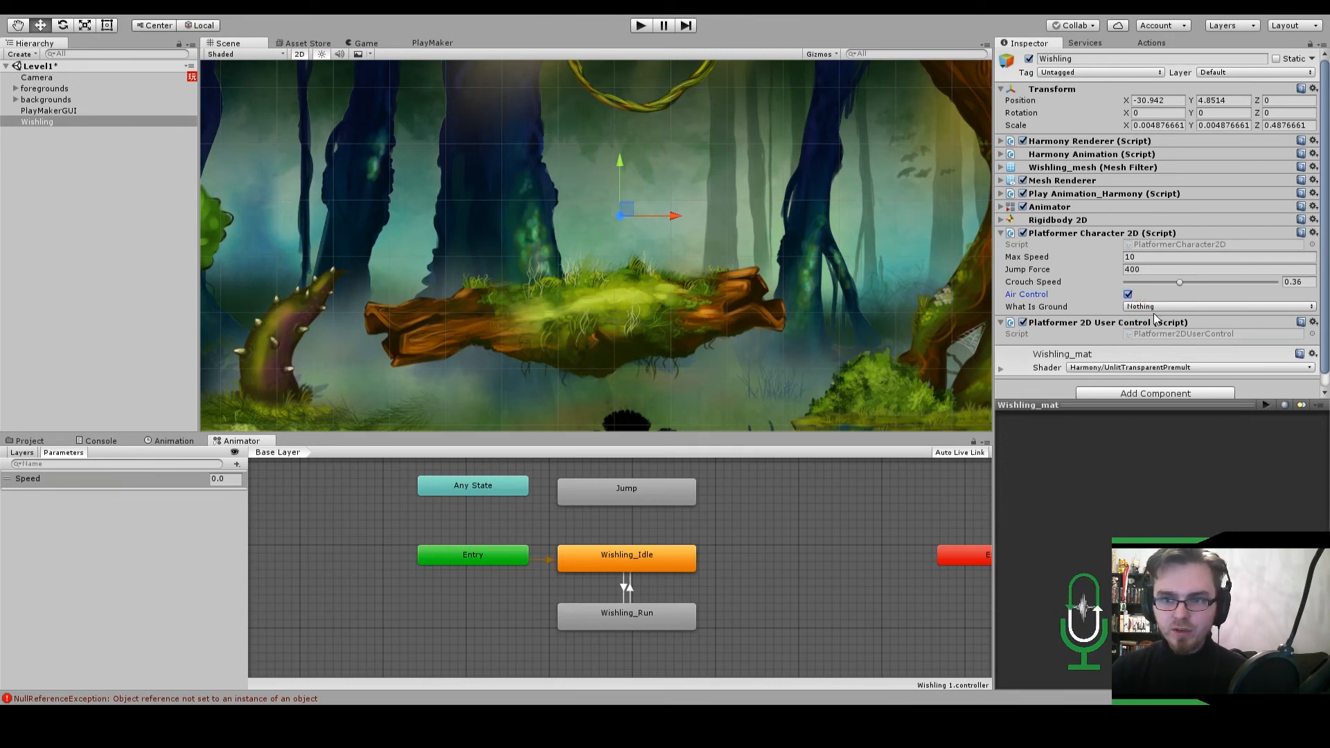
click(1177, 306)
click(1171, 327)
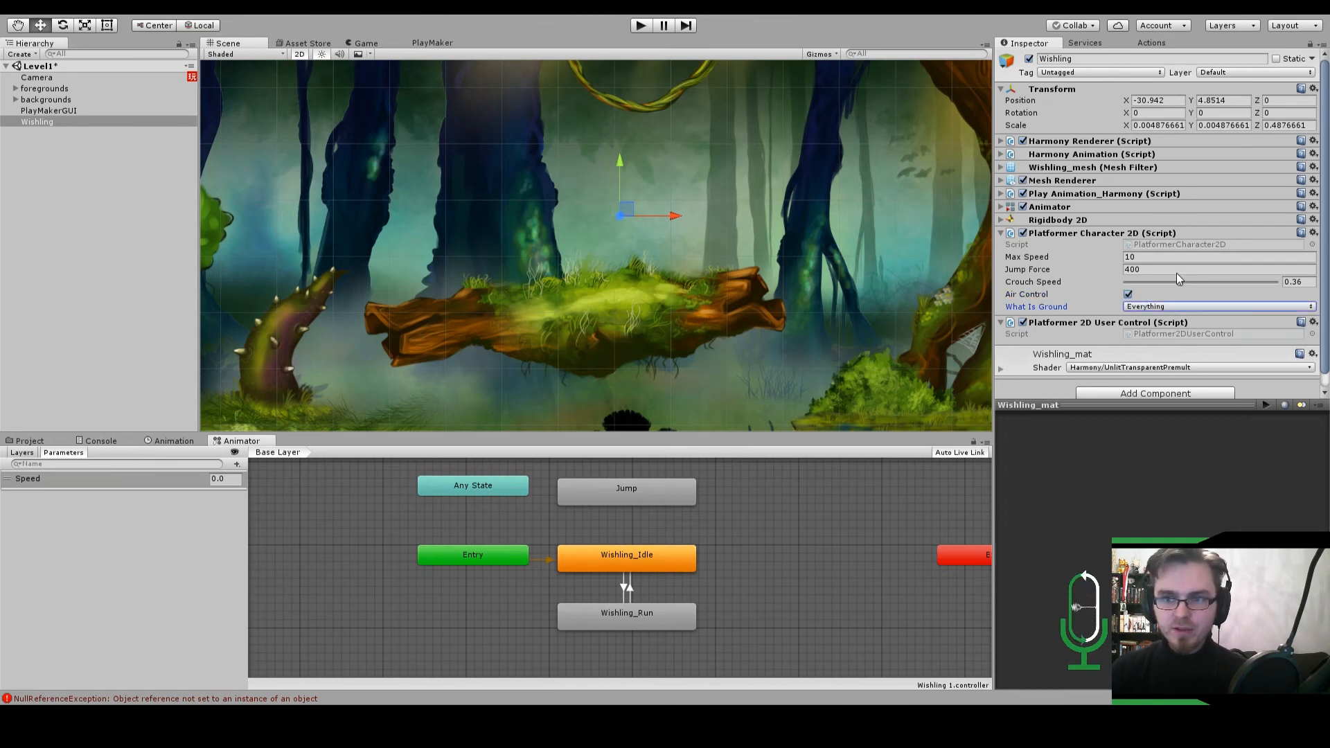
click(1000, 233)
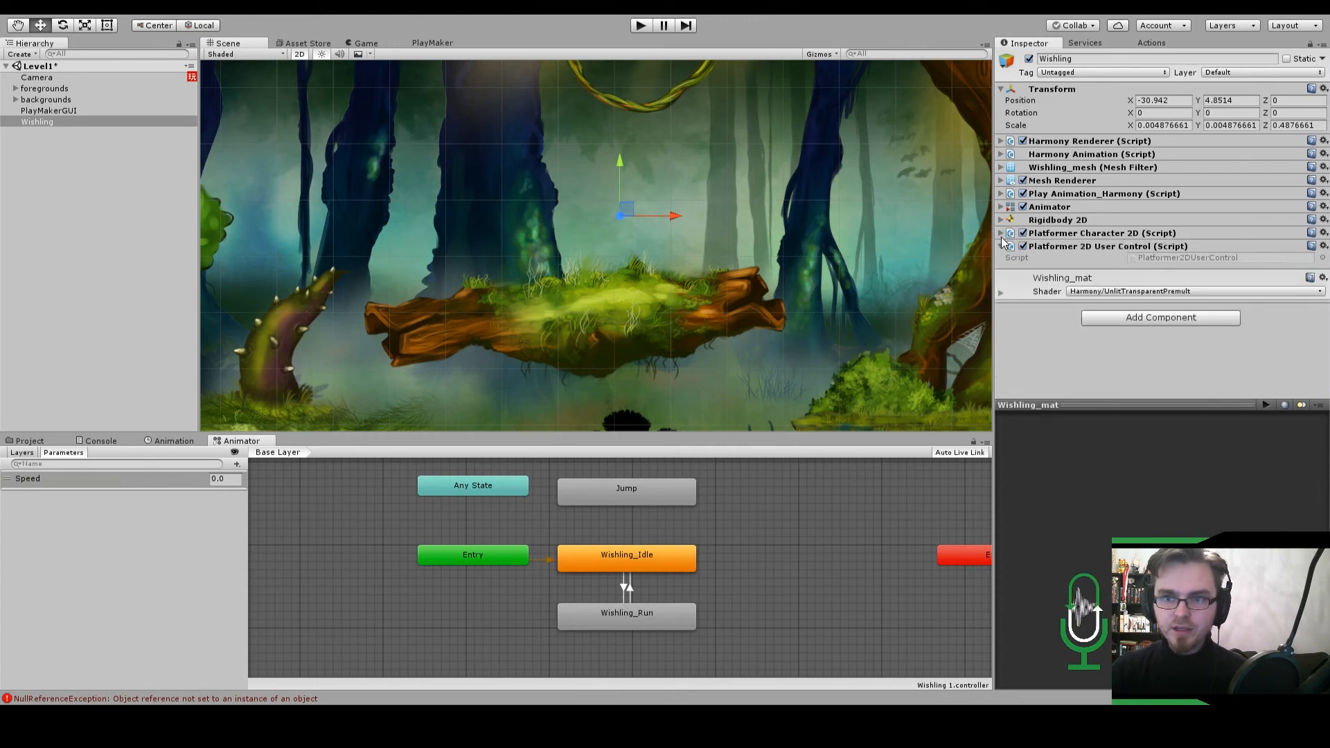
click(1002, 246)
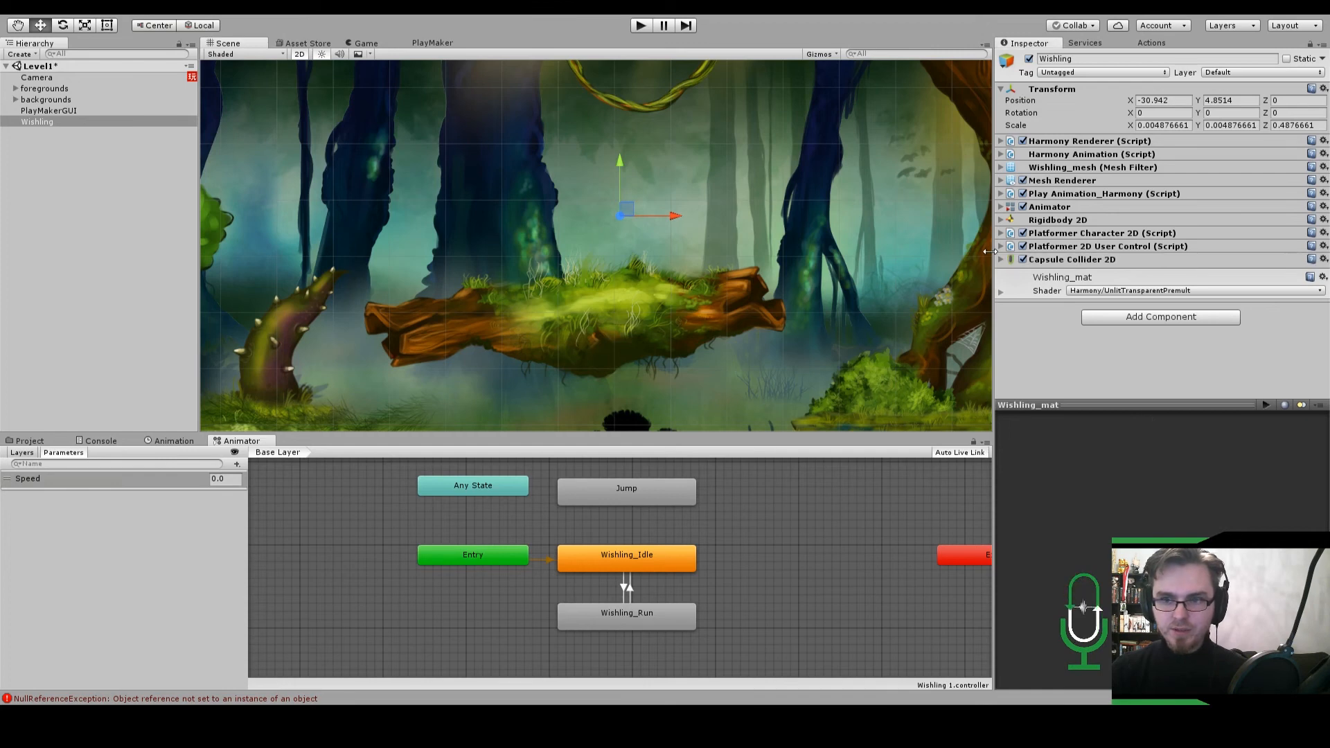
Narrow Wishling's Capsule Collider 2D to a Size X of about 212.6 so it fits the character's body.
click(1001, 260)
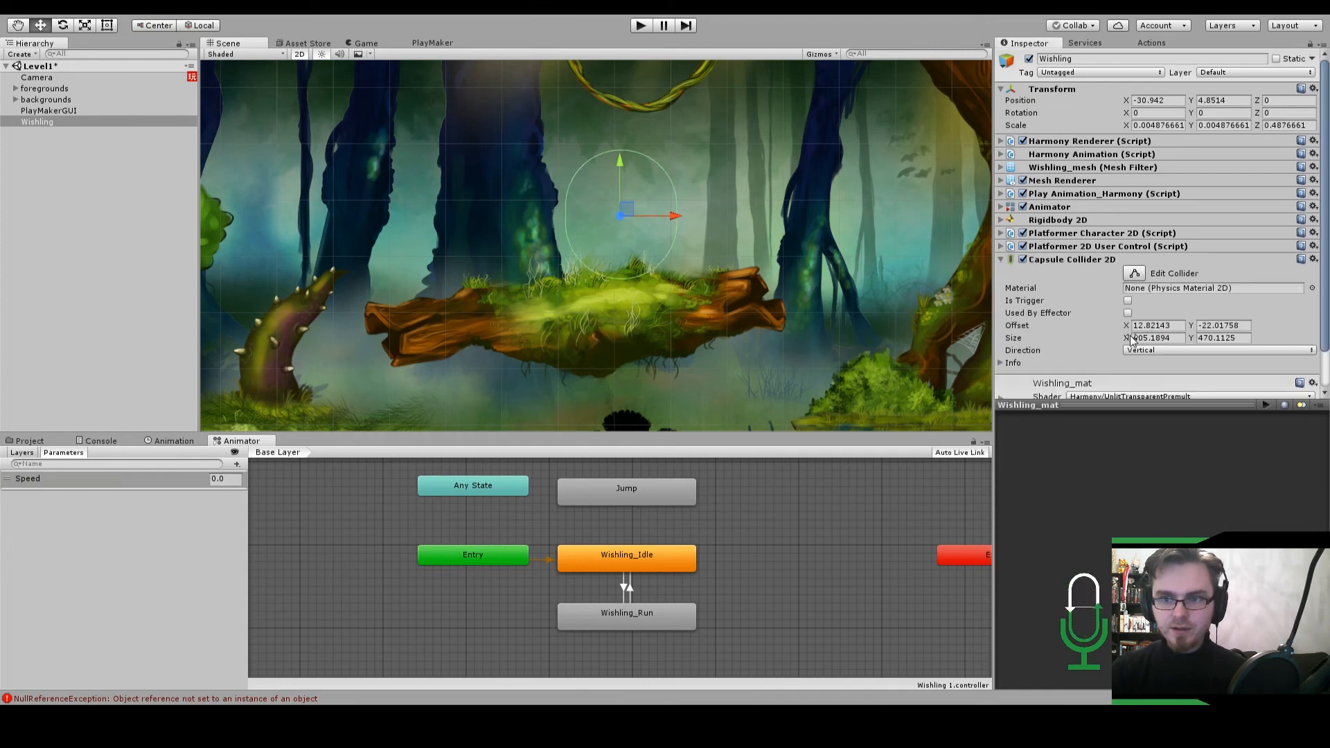
drag(1132, 339, 1252, 320)
click(364, 43)
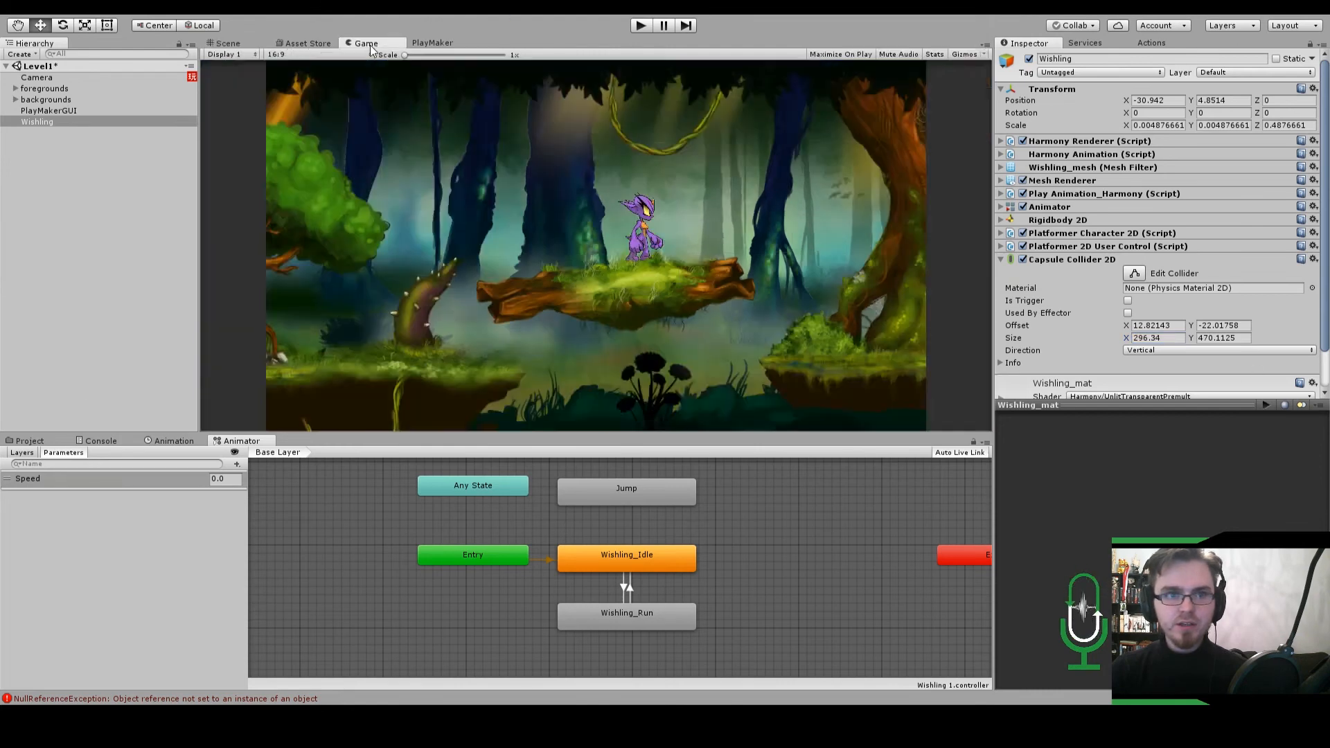
click(226, 43)
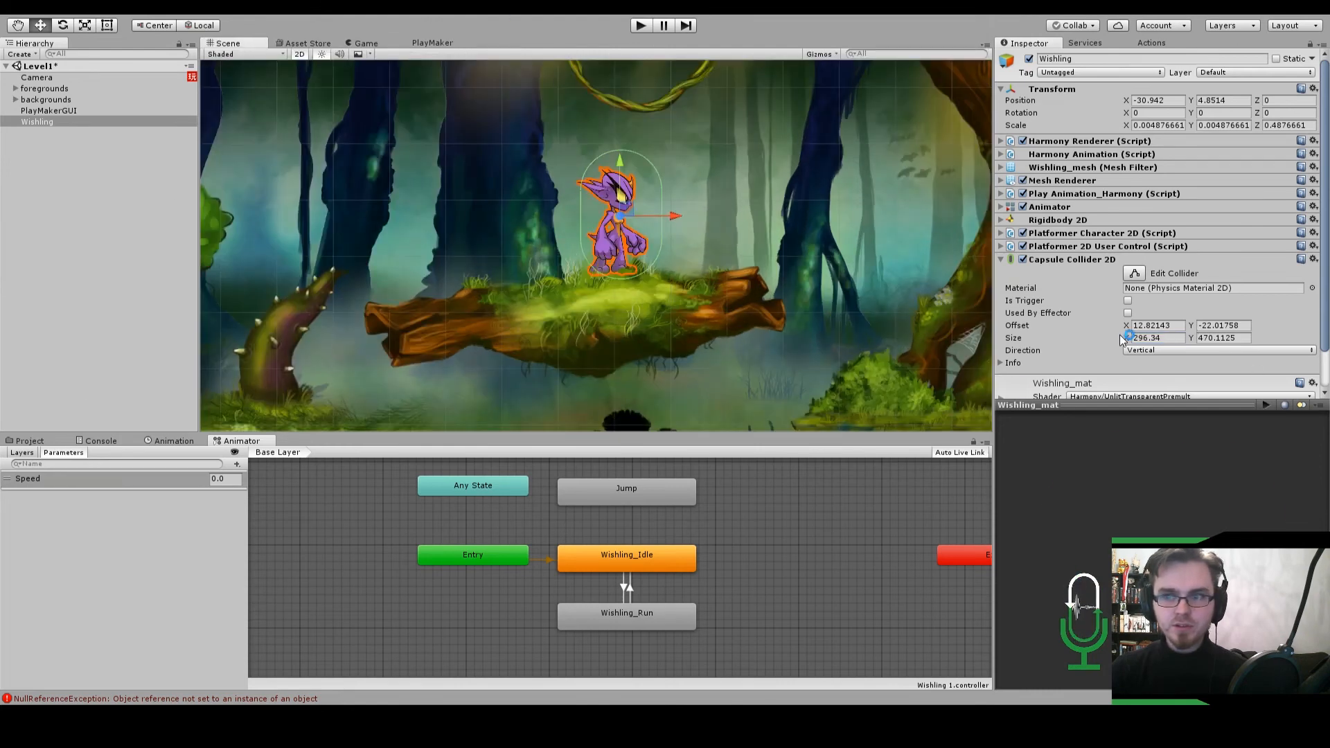
drag(1121, 338, 1029, 342)
Test Wishling's left and right movement on the log platform in play mode, and exit play mode.
click(640, 26)
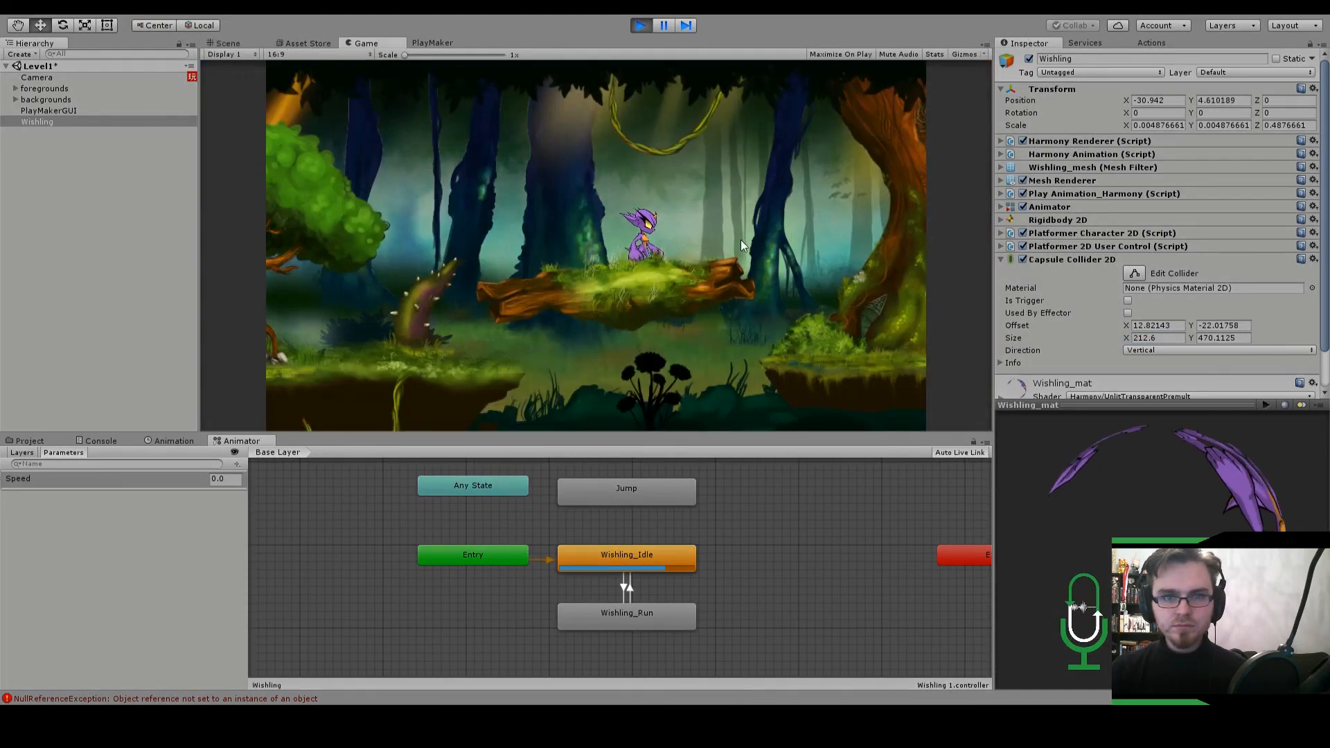
key(Right)
key(Left)
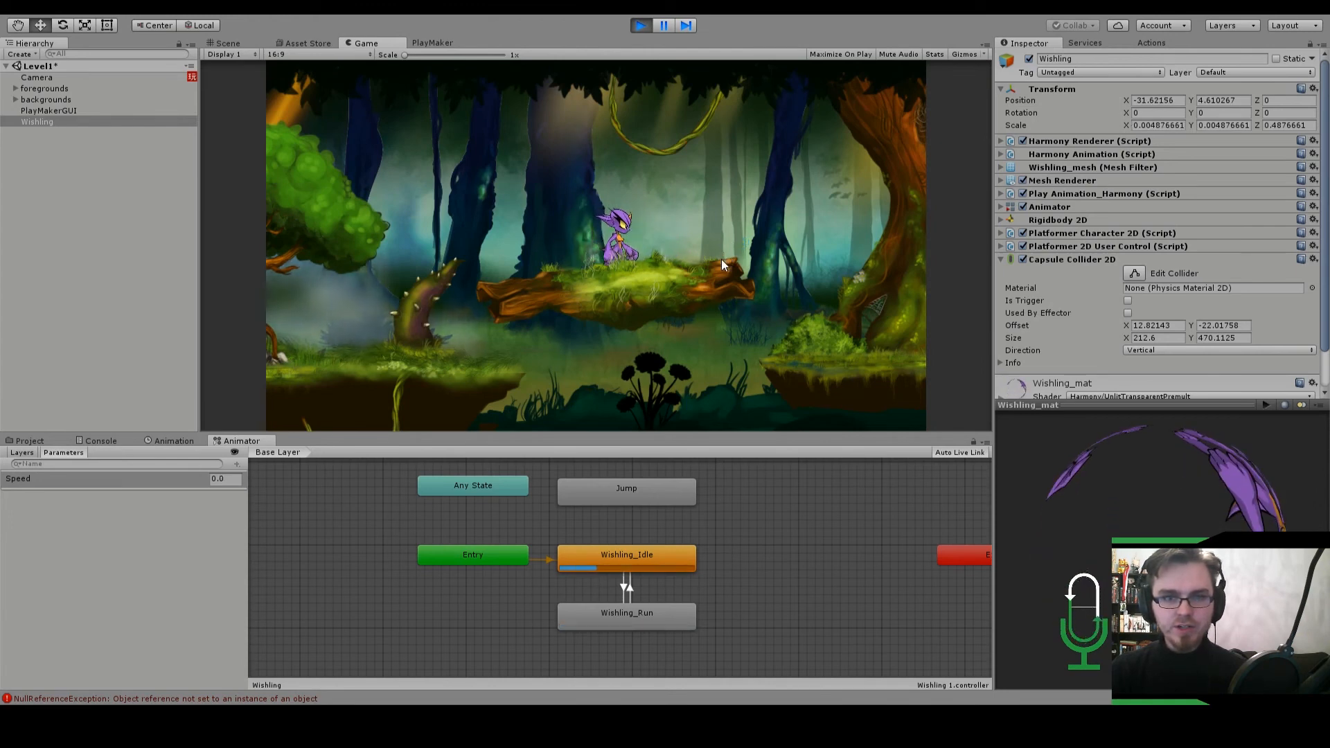
key(Left)
key(Right)
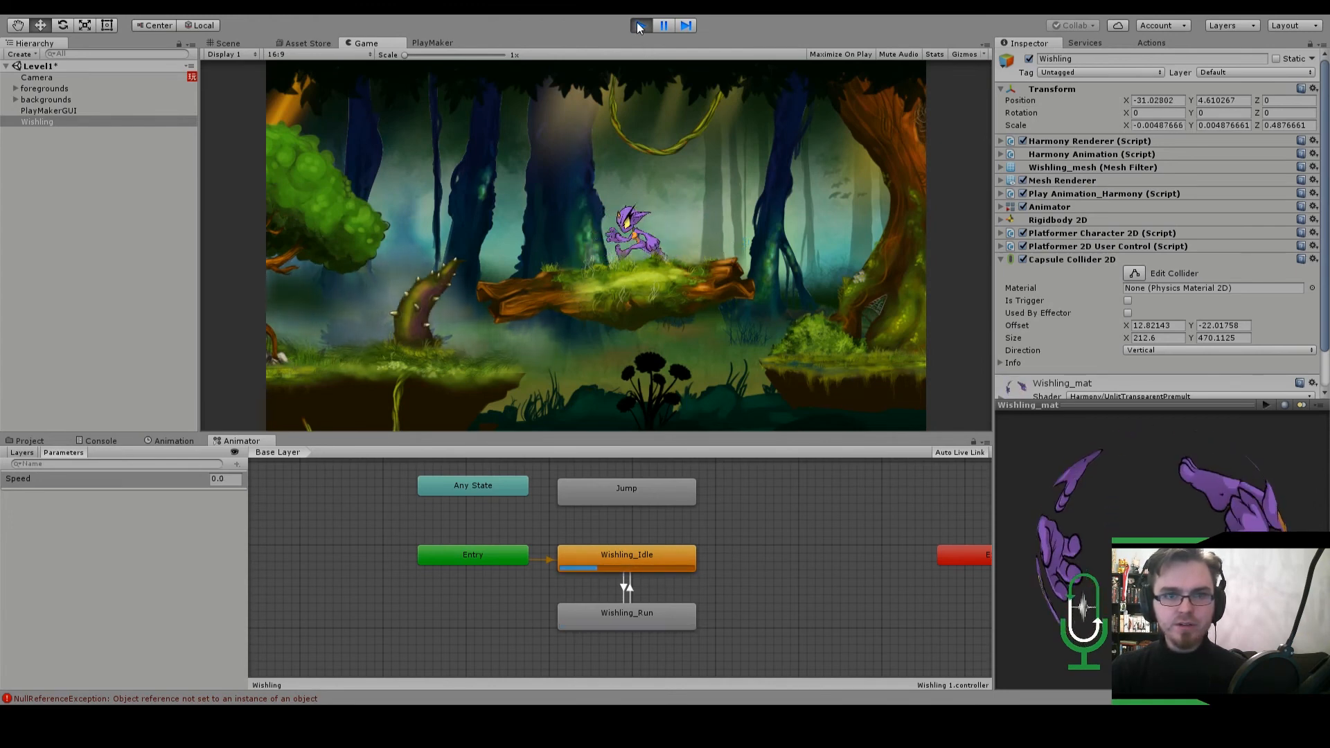
click(640, 25)
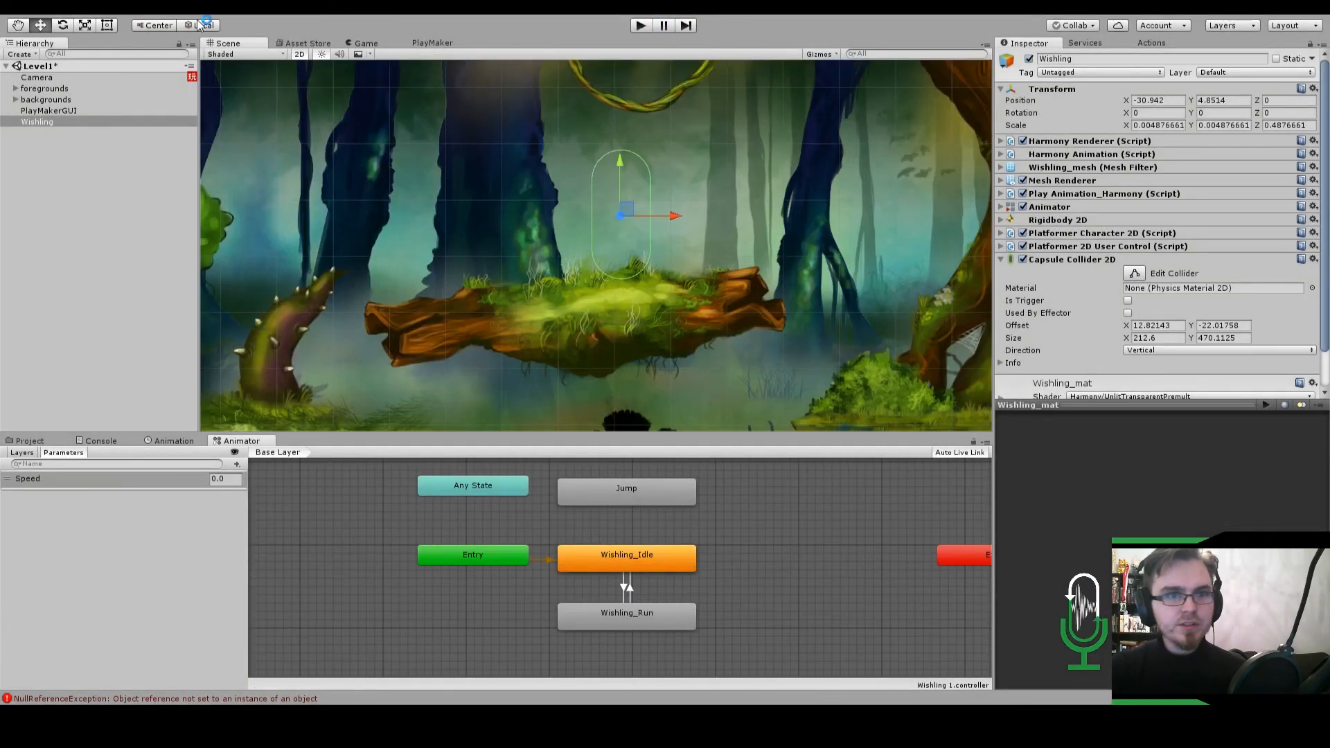
Create an empty game object and place it at Wishling's feet, at about X -31.02, Y 3.69.
key(ctrl+shift+n)
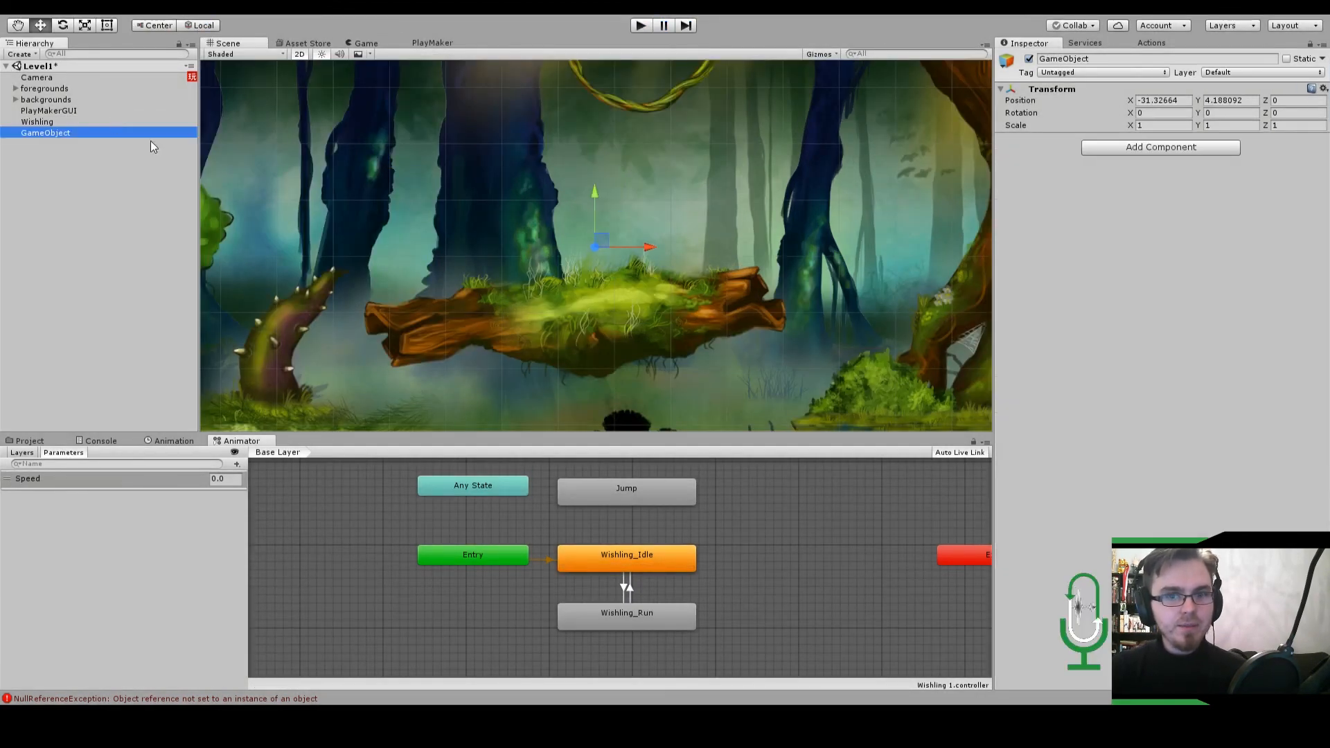
drag(594, 237, 622, 266)
click(361, 43)
click(228, 43)
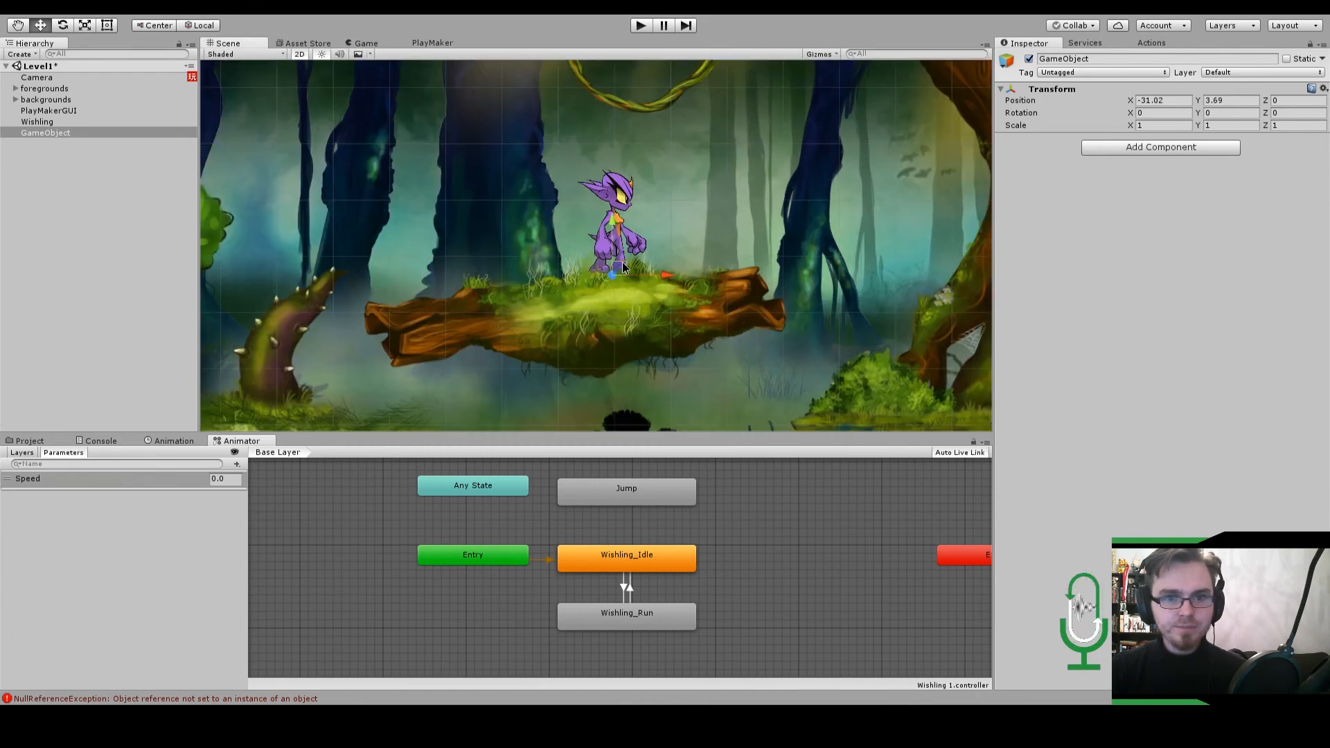
Rename the empty object GroundCheck and make it a child of Wishling.
click(1108, 59)
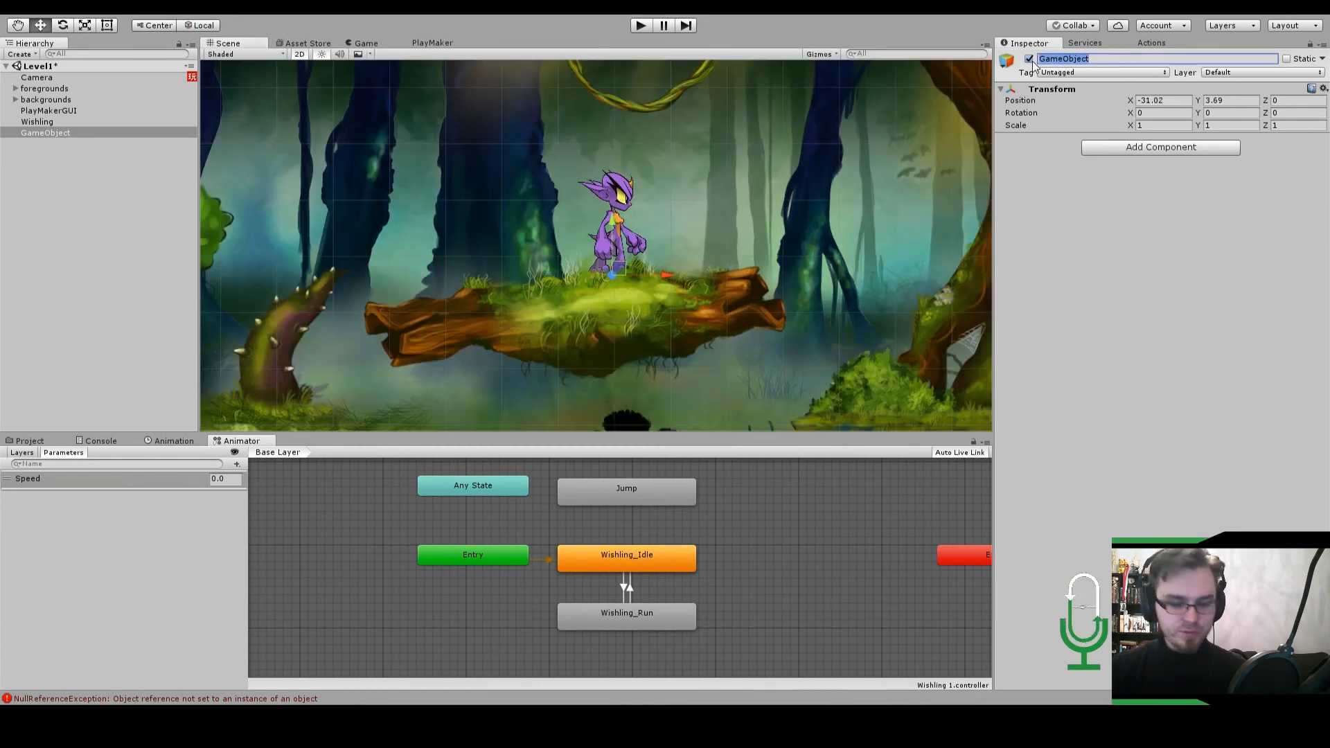
text(GroundCheck)
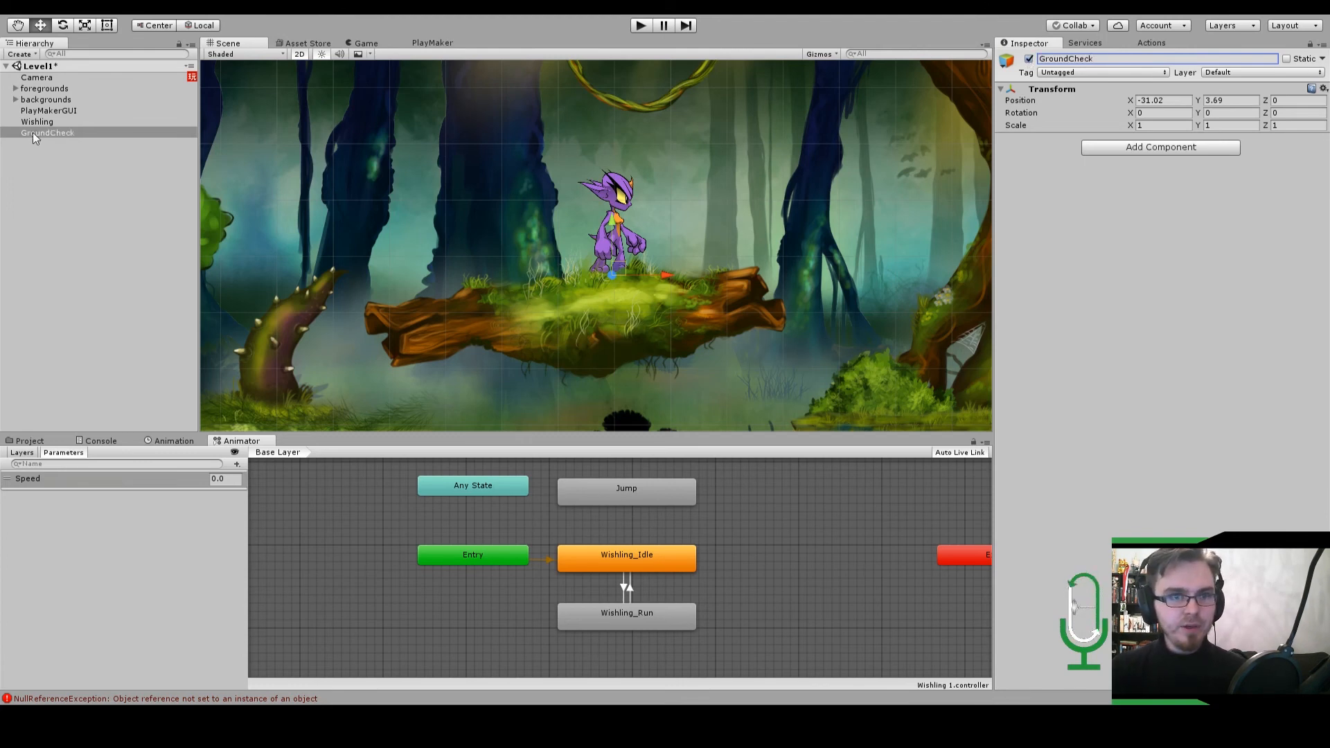
drag(35, 138, 37, 122)
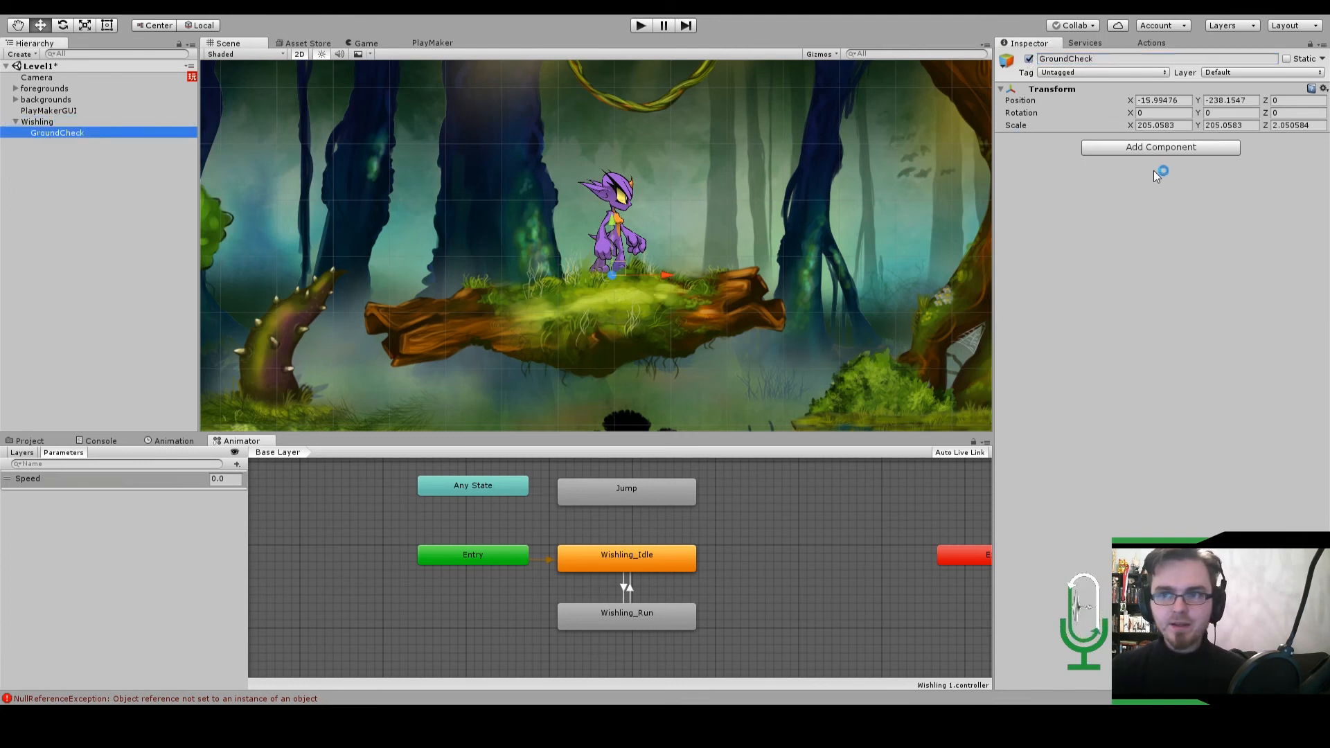
Test Wishling's leftward run with the GroundCheck object in play mode, and exit play mode.
click(637, 26)
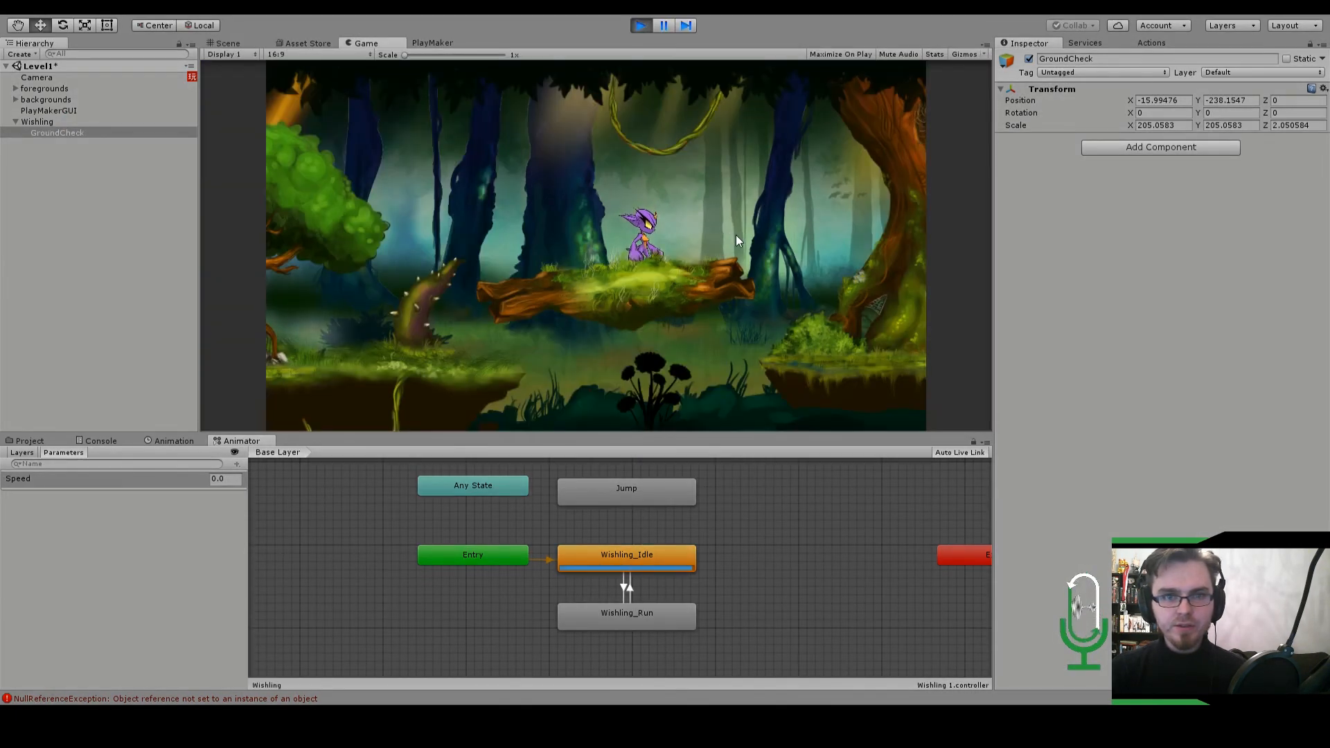
key(Left)
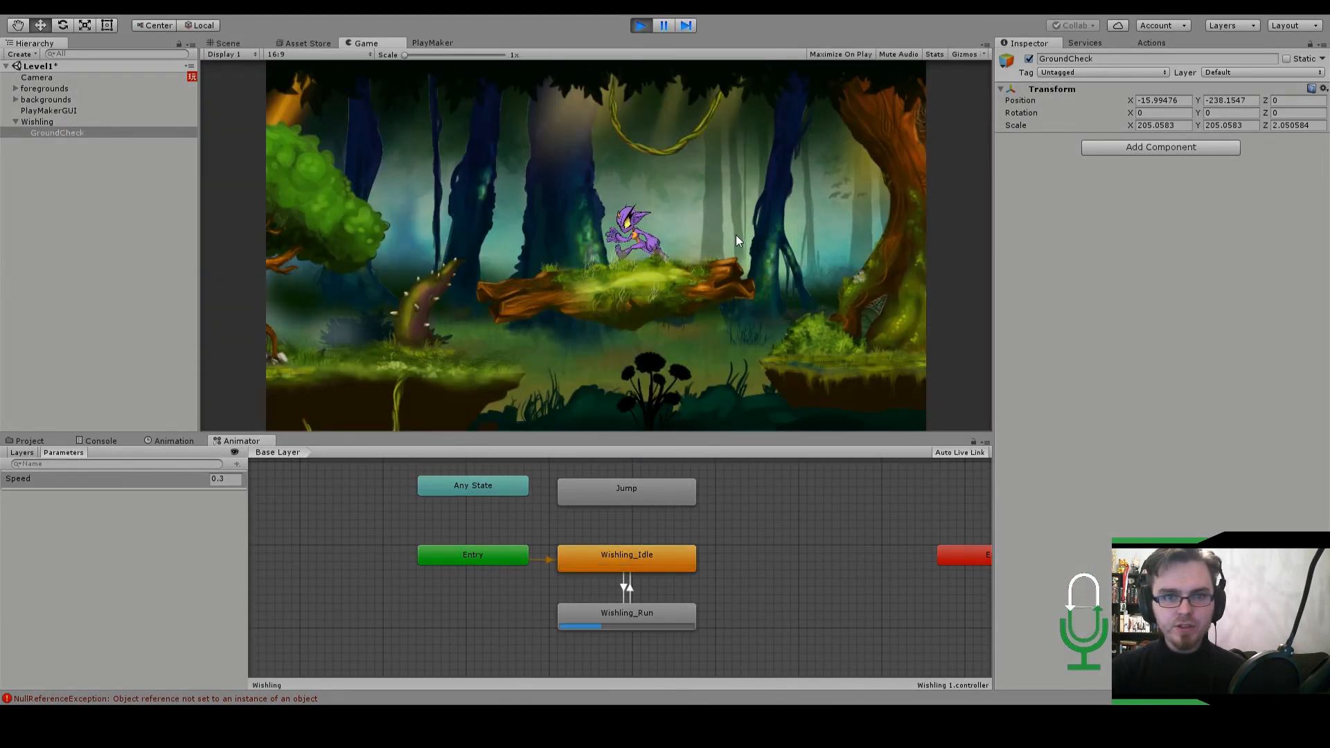
click(639, 26)
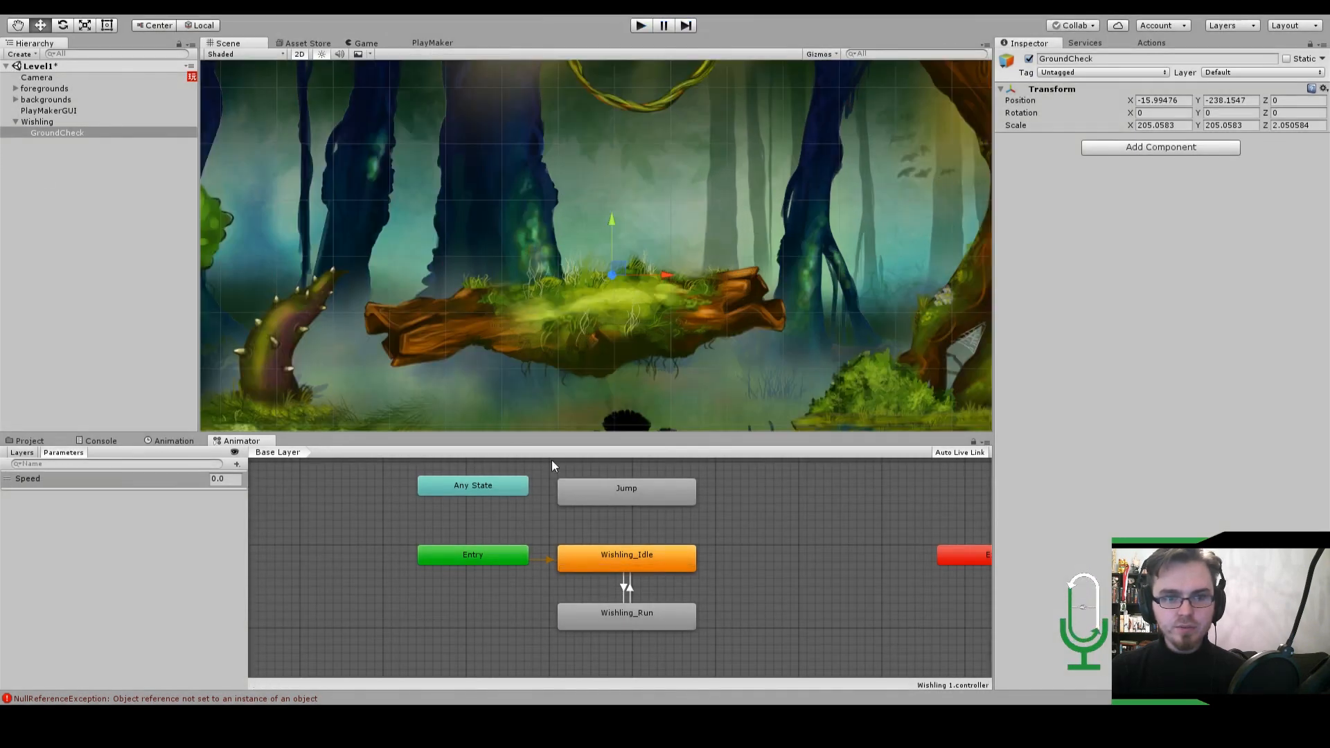
Add a Bool parameter named Ground to the Animator controller.
click(618, 496)
middle_drag(603, 492, 593, 504)
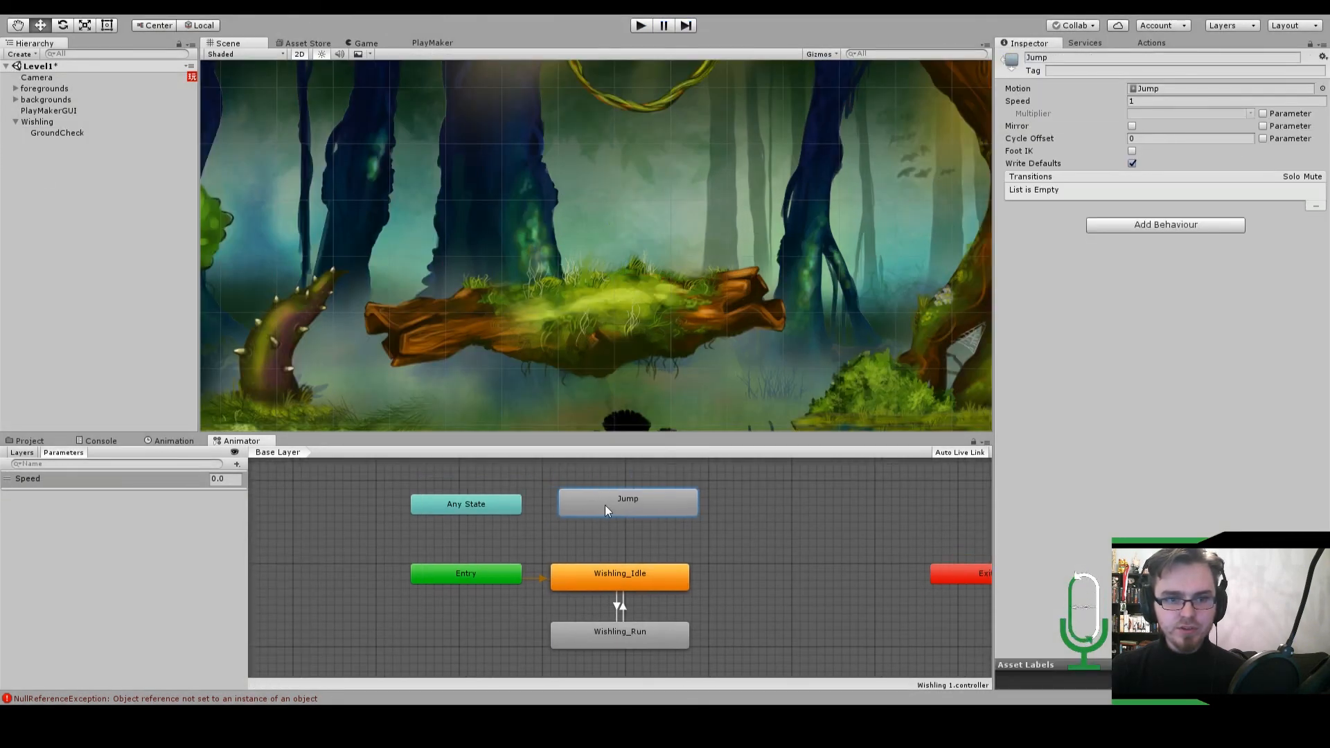
click(284, 491)
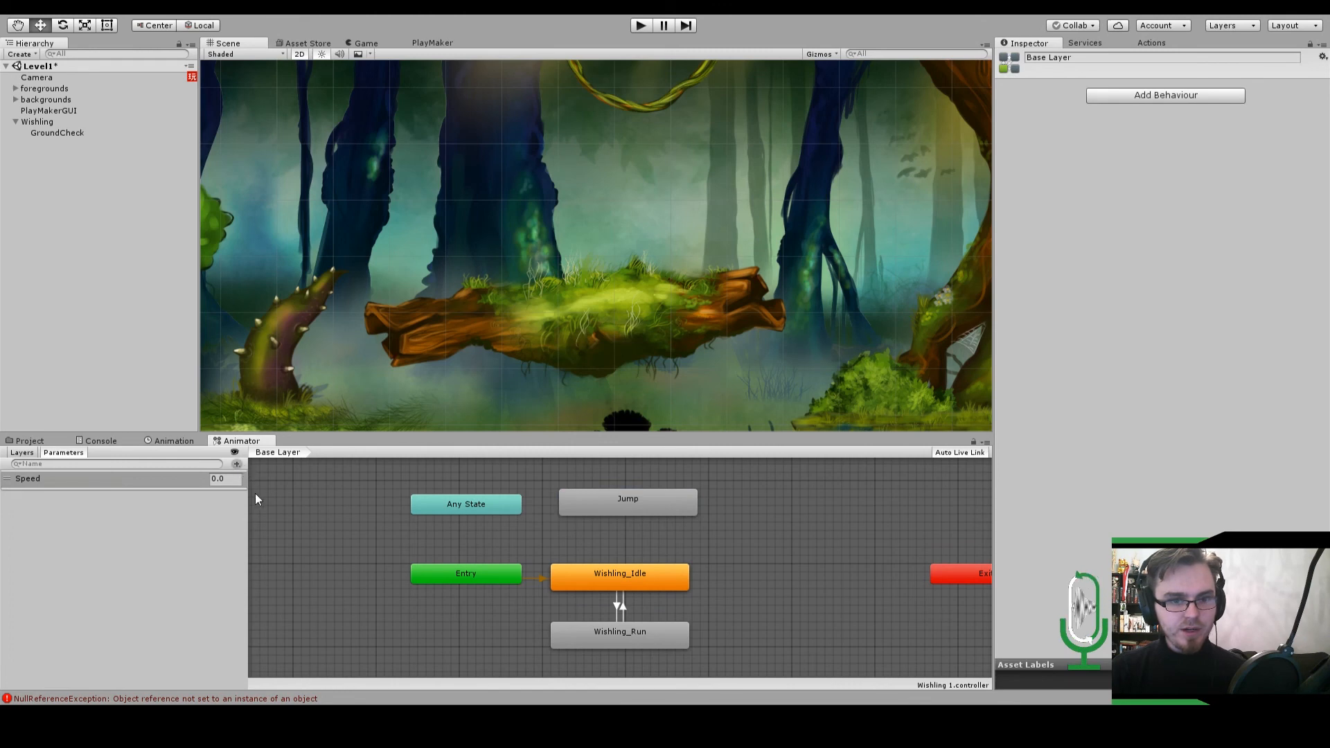
click(291, 508)
text(G)
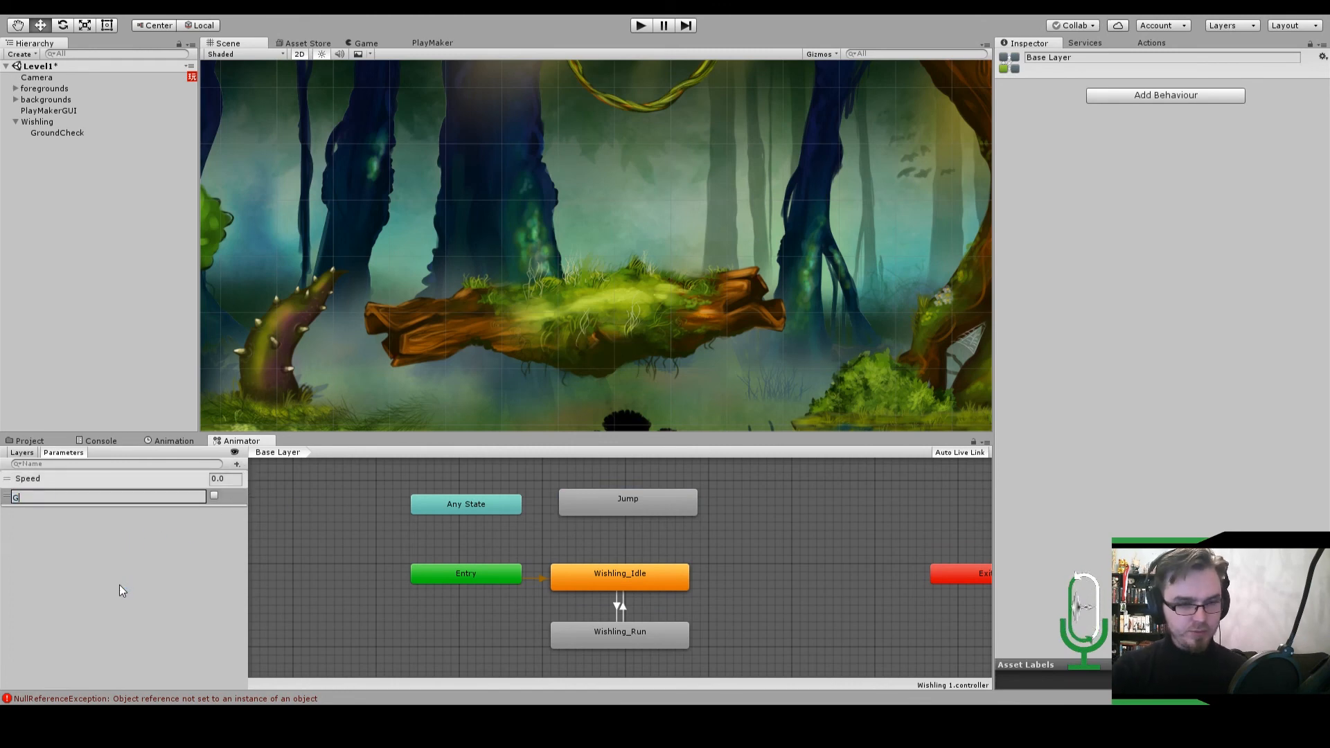
text(round)
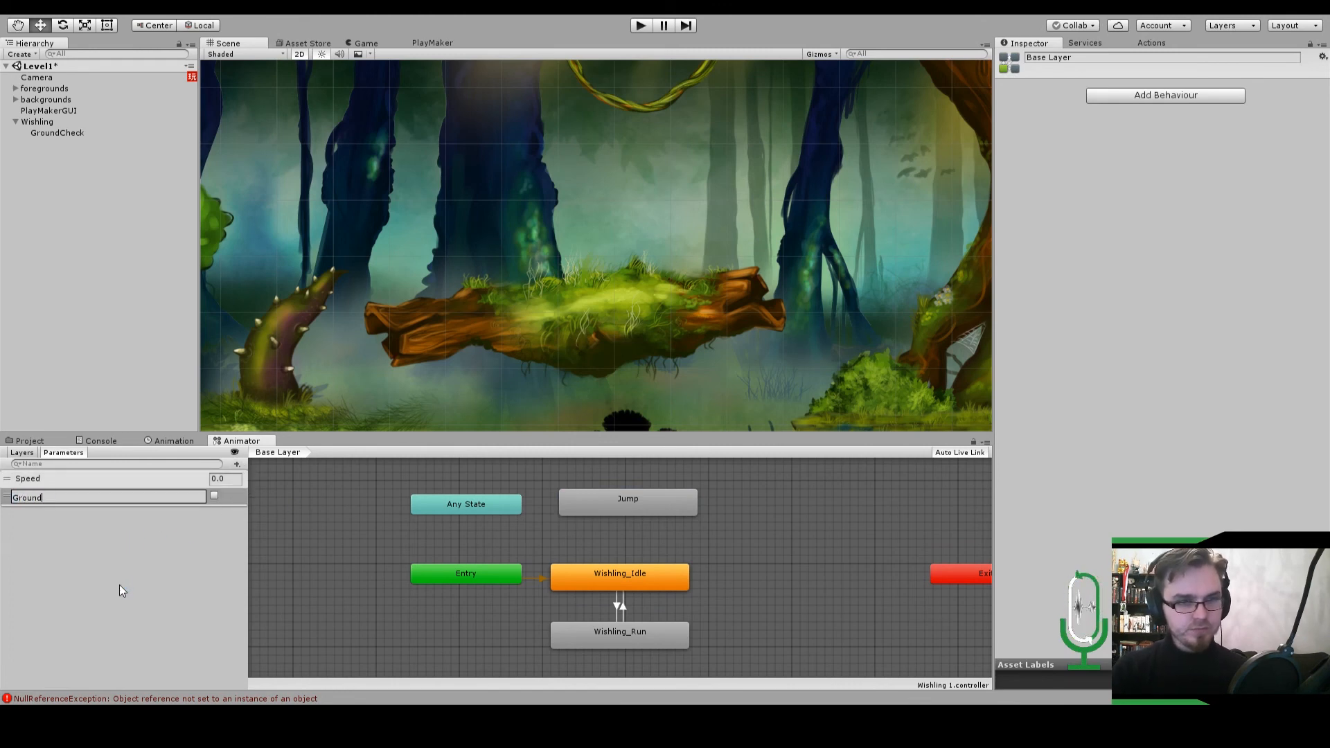
key(Return)
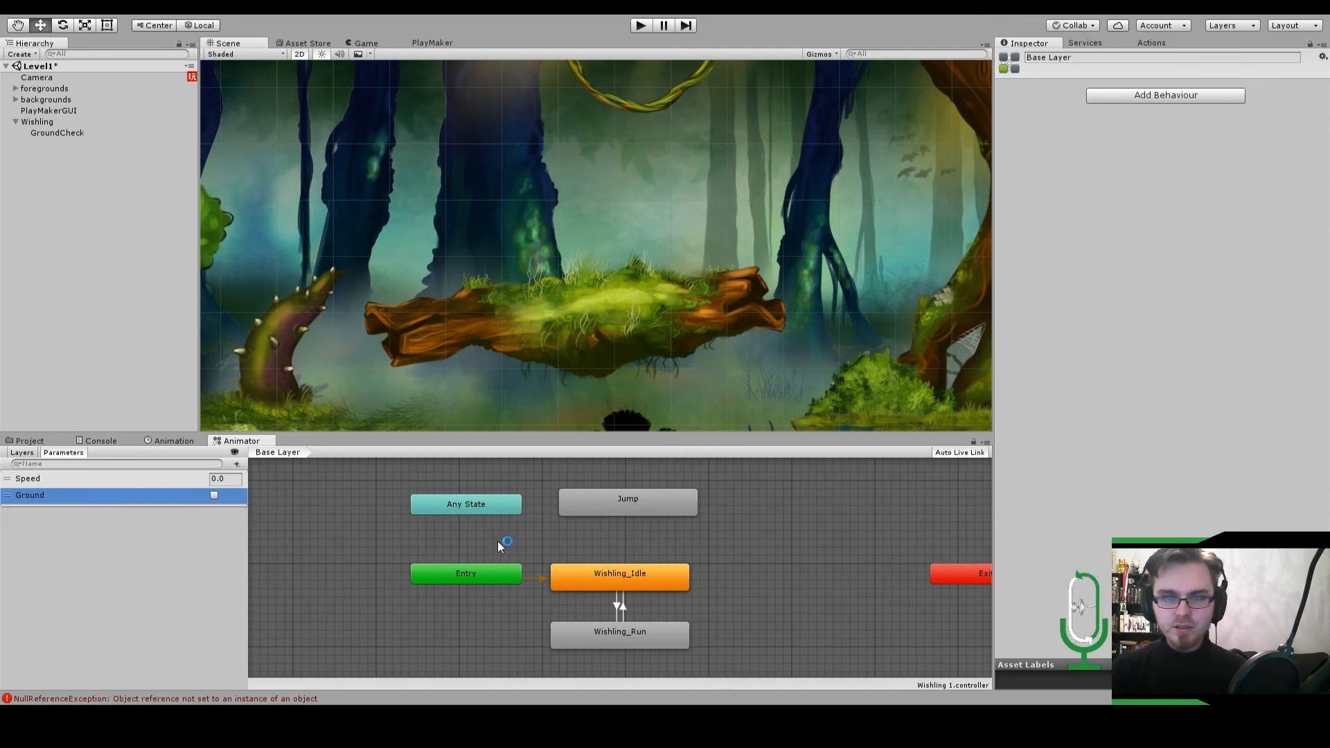
Create a transition from Any State to the Jump state in the Animator graph.
click(509, 506)
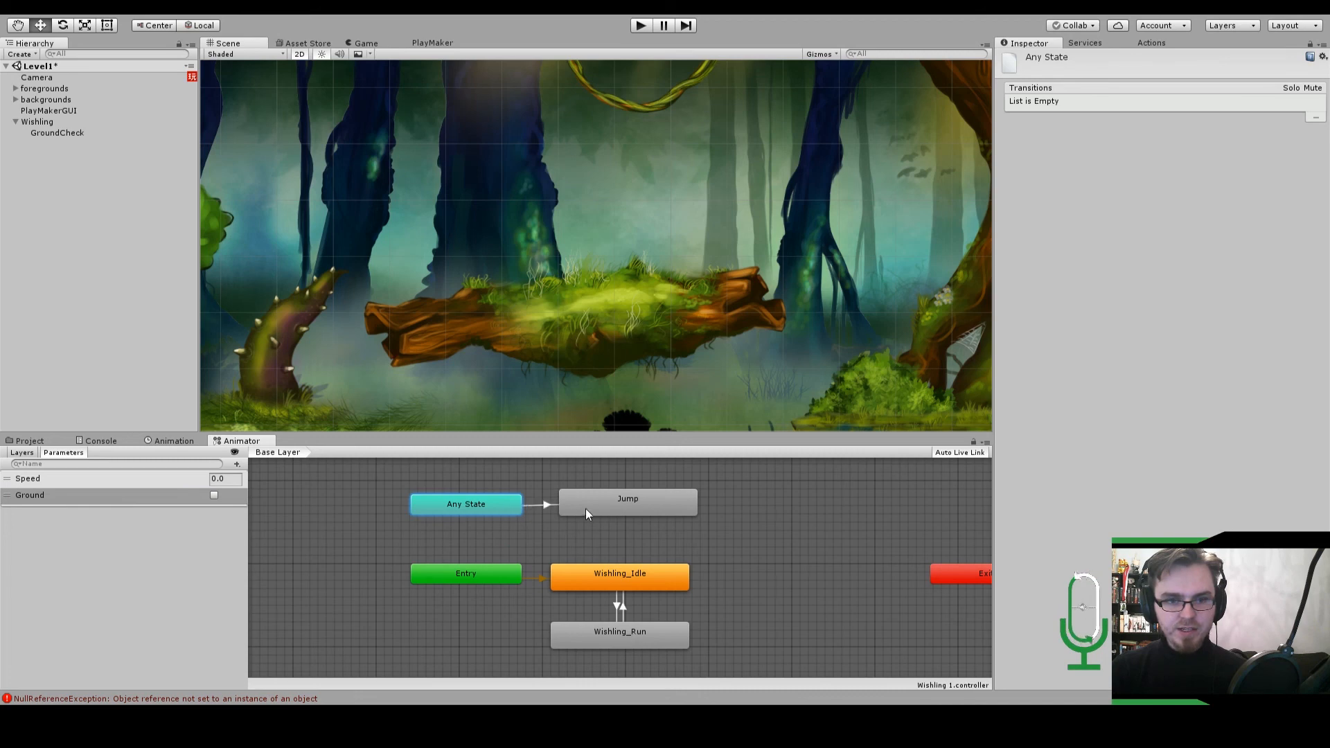
click(676, 629)
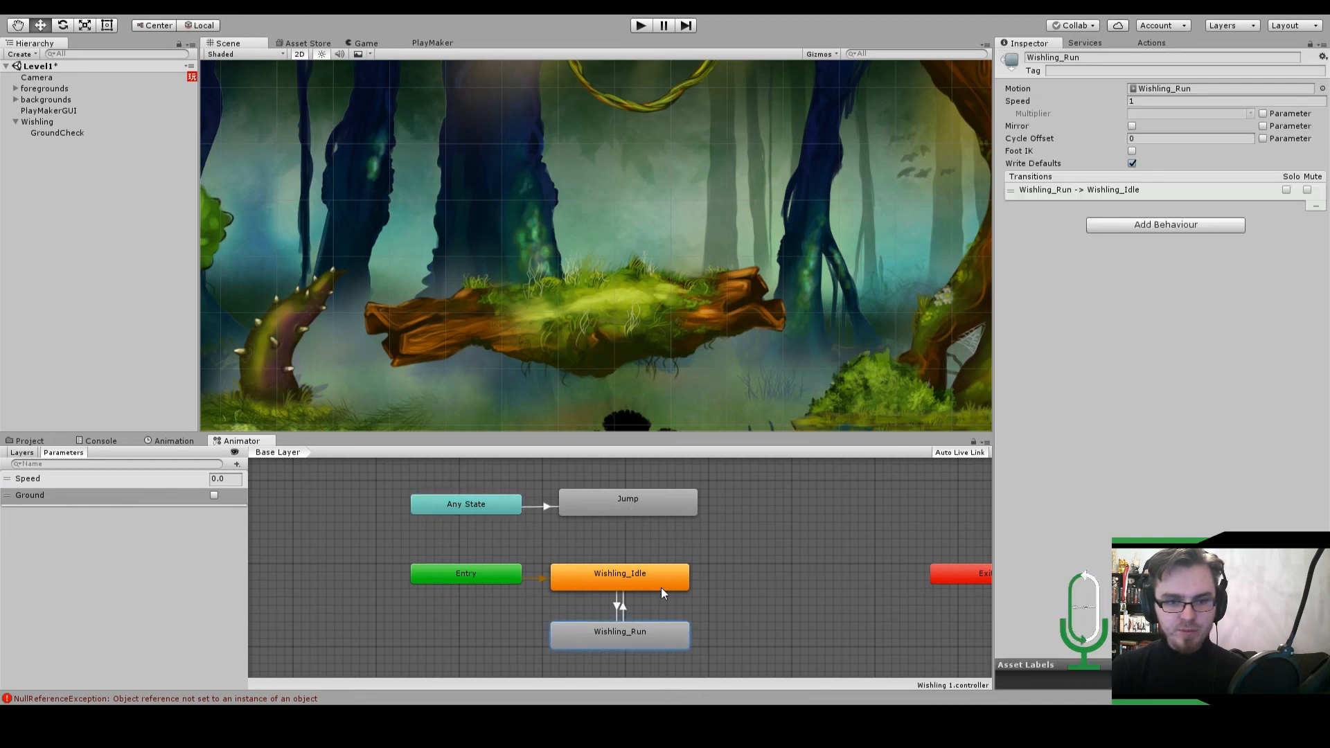
click(660, 589)
click(514, 511)
click(604, 499)
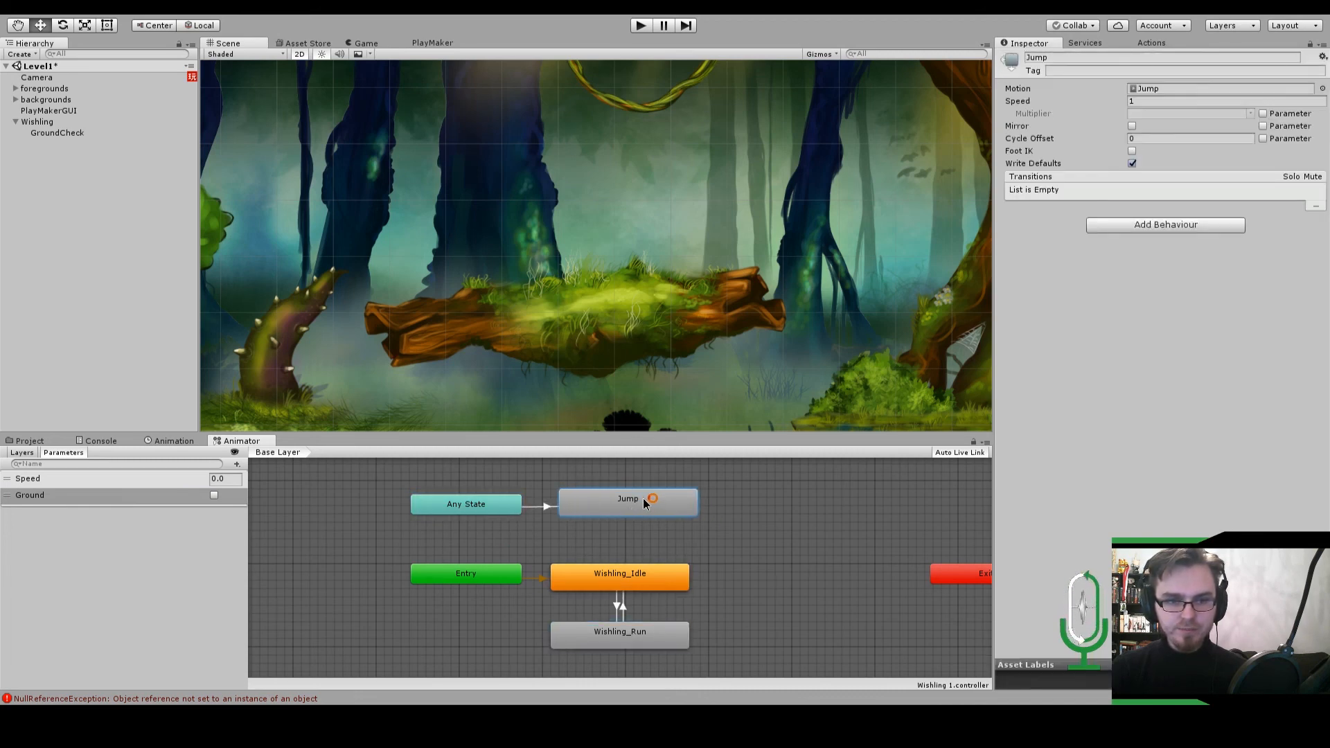
Shorten the Any State to Jump transition to almost no duration and add the condition Ground false.
click(534, 506)
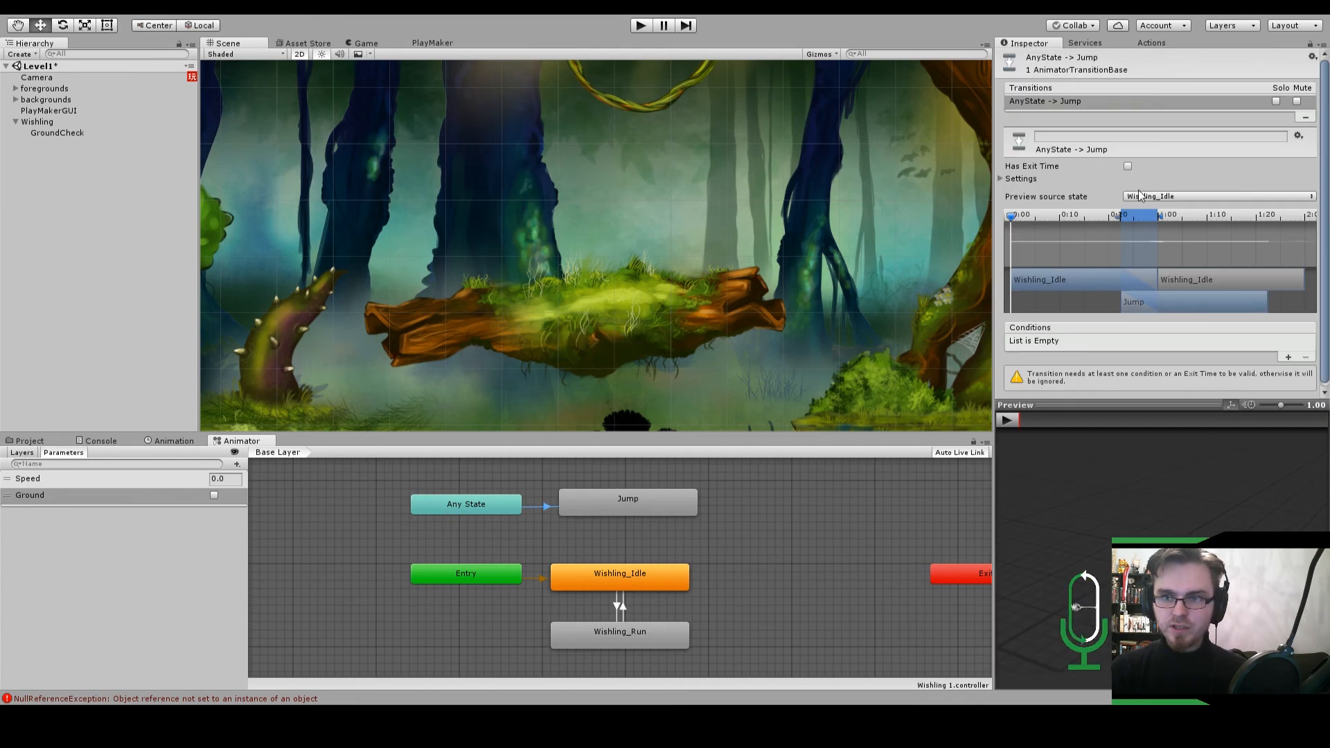
drag(1120, 221, 1155, 220)
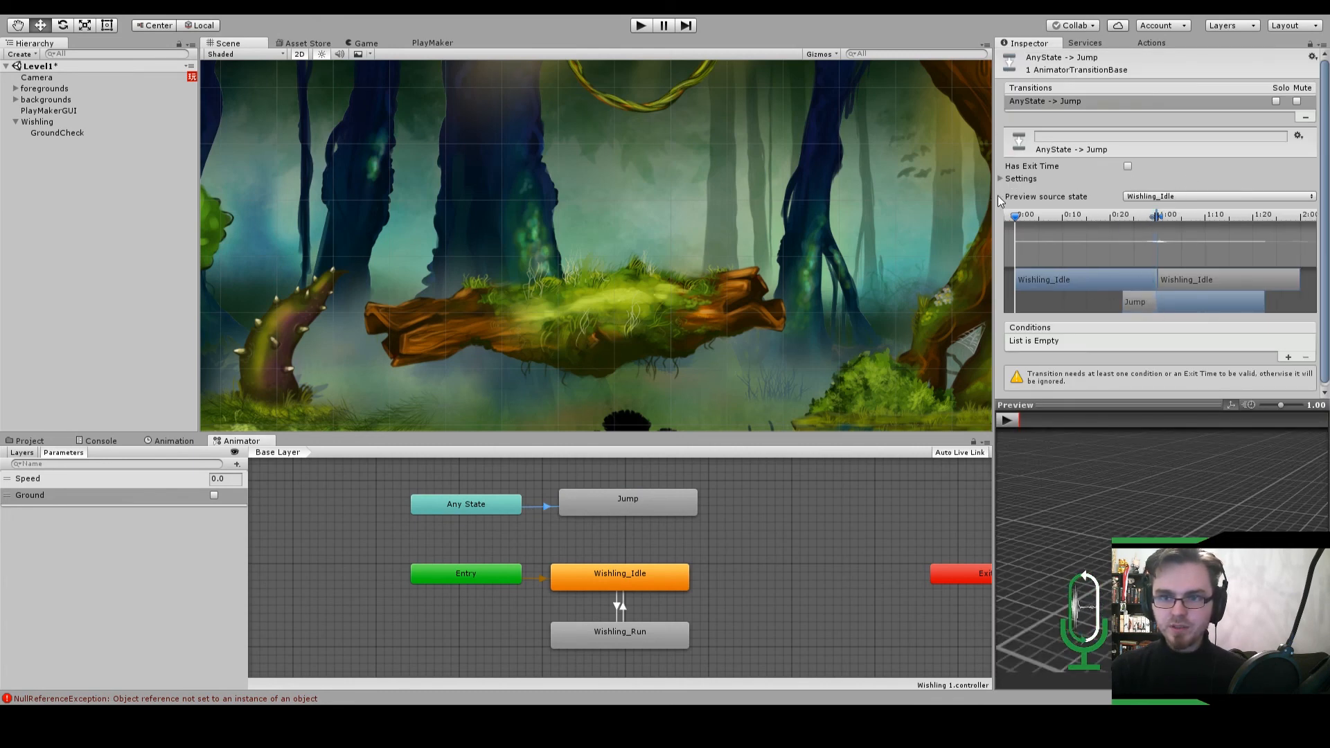
click(1287, 356)
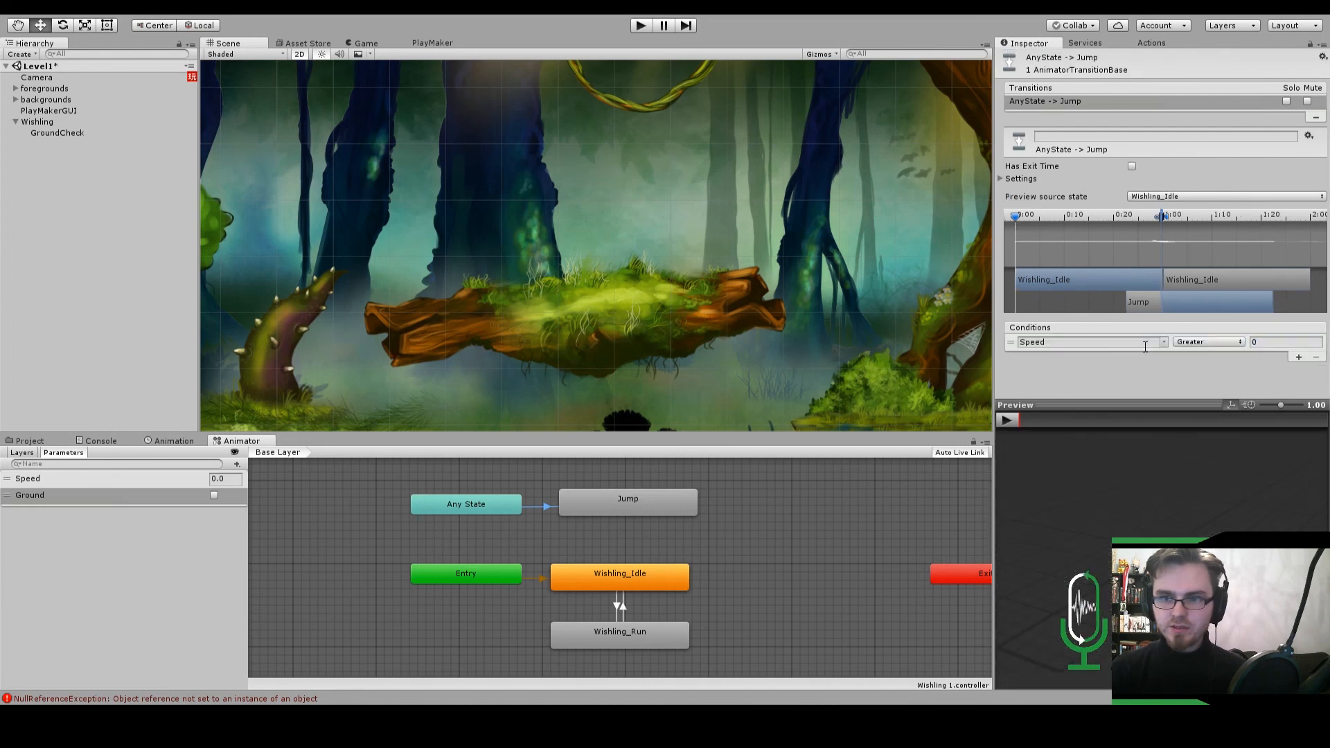
click(1160, 343)
click(1163, 359)
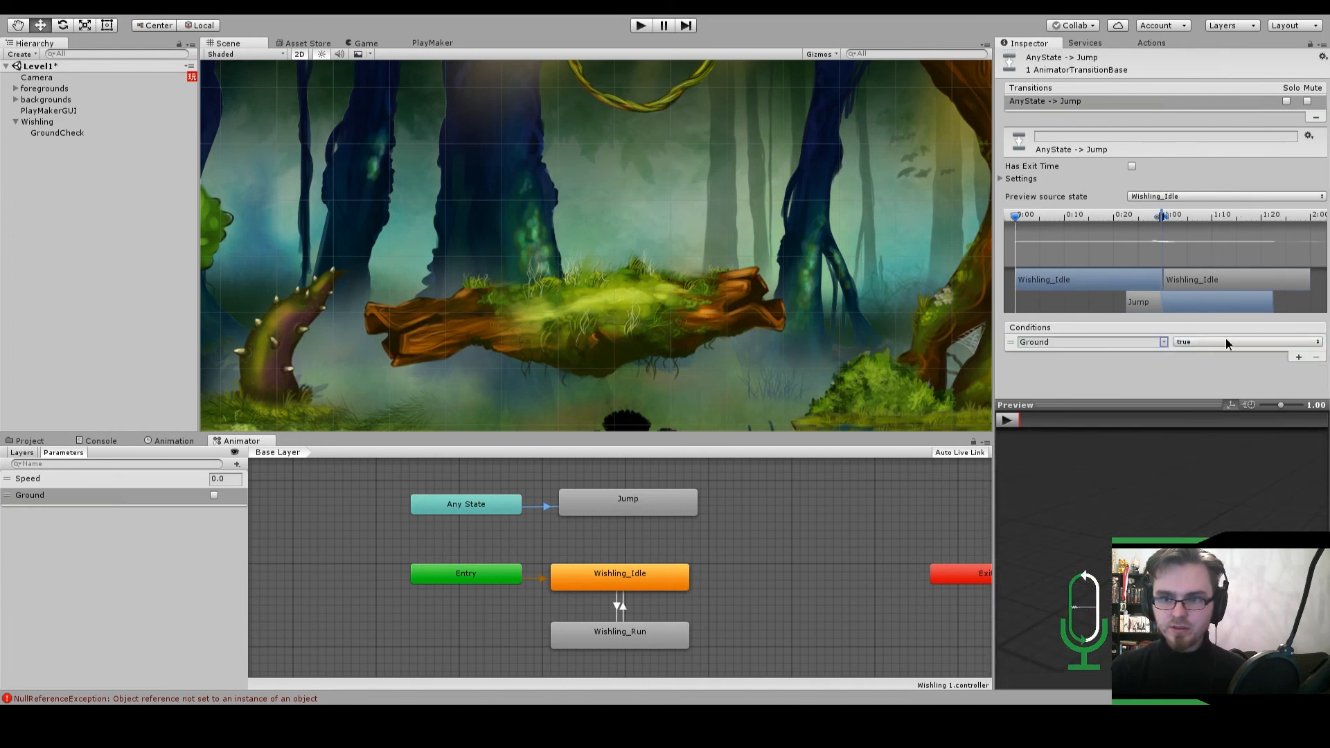
click(1225, 339)
click(1216, 371)
Create a transition from the Jump state to Wishling_Idle.
right_click(669, 499)
click(696, 504)
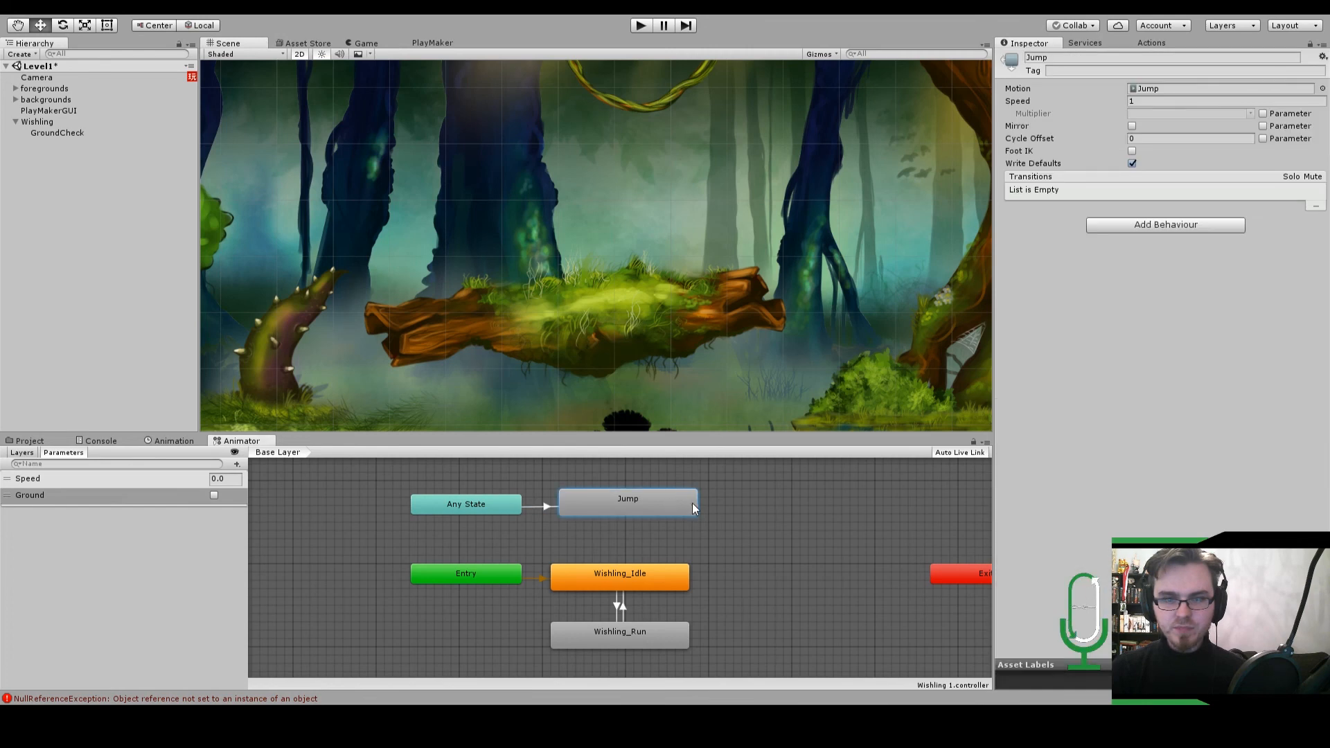
click(623, 579)
Give the Jump to Wishling_Idle transition the condition Ground true, shorten its duration, and turn off Has Exit Time.
click(626, 539)
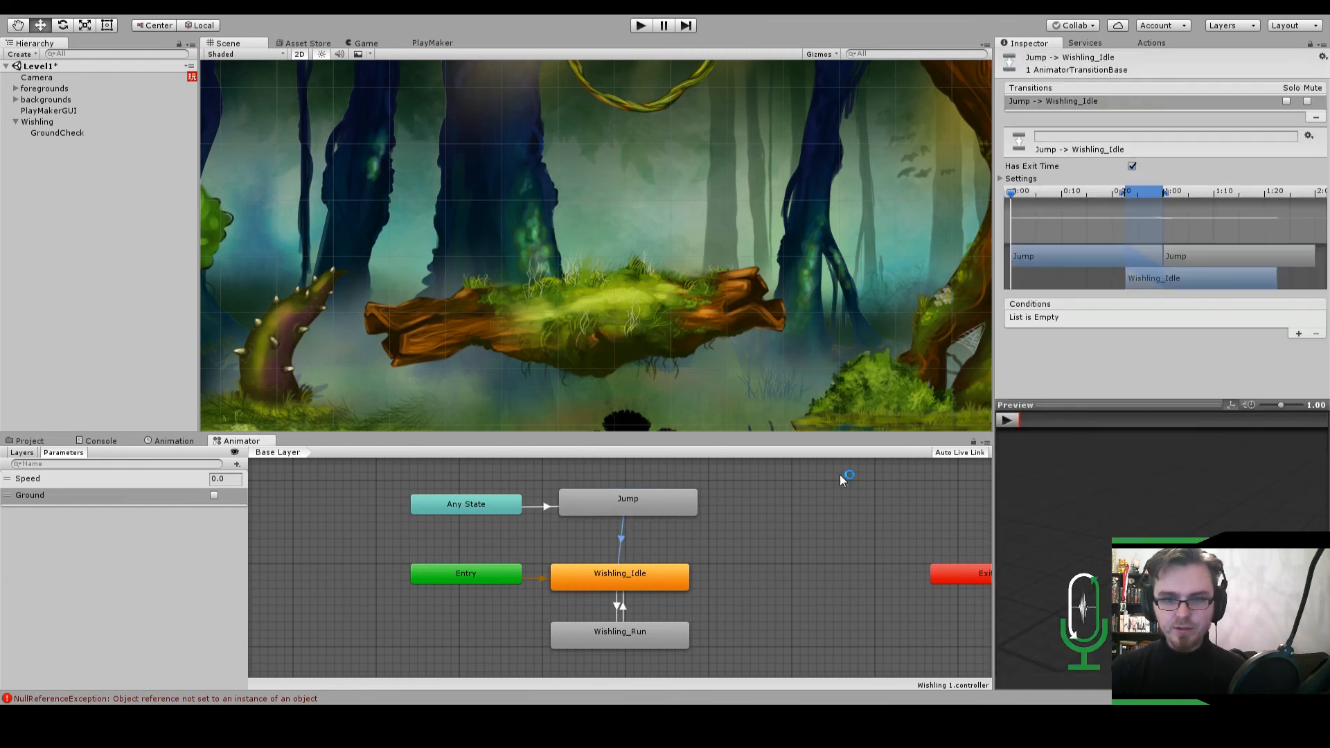
click(1299, 334)
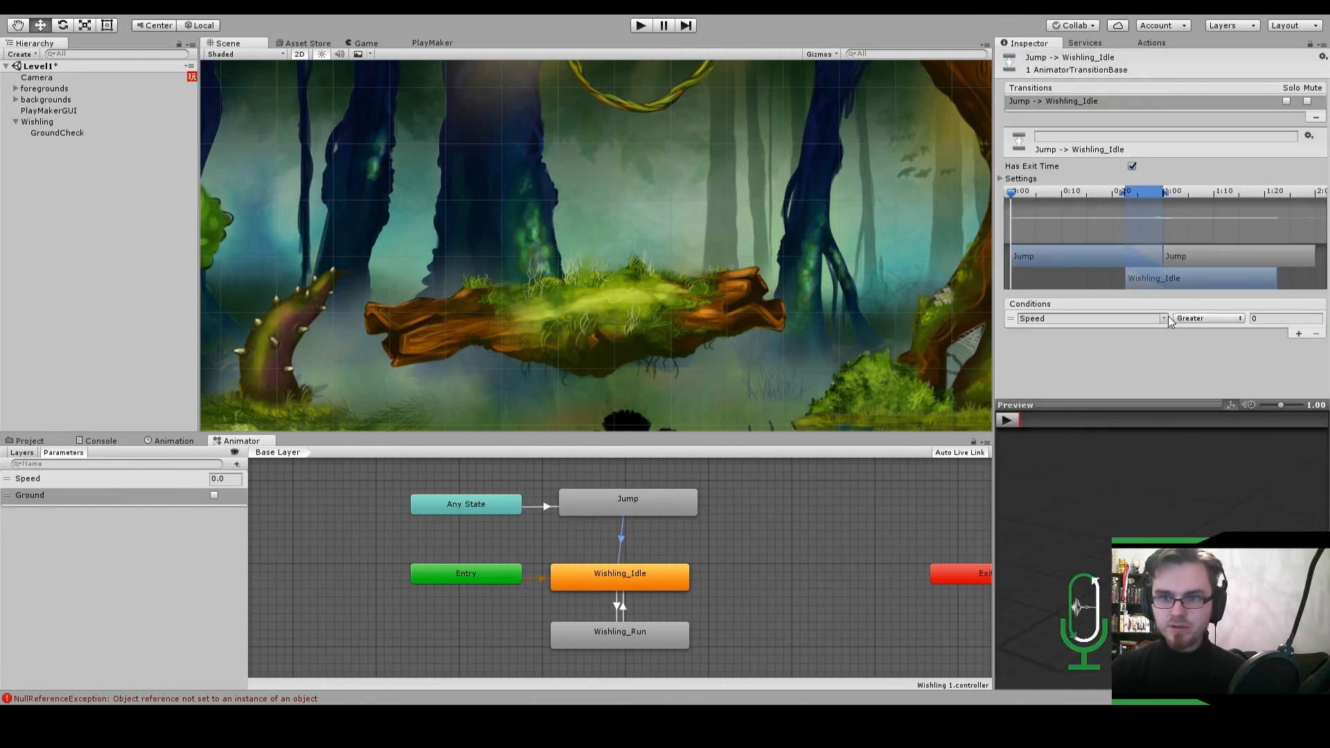
click(1164, 317)
click(1174, 343)
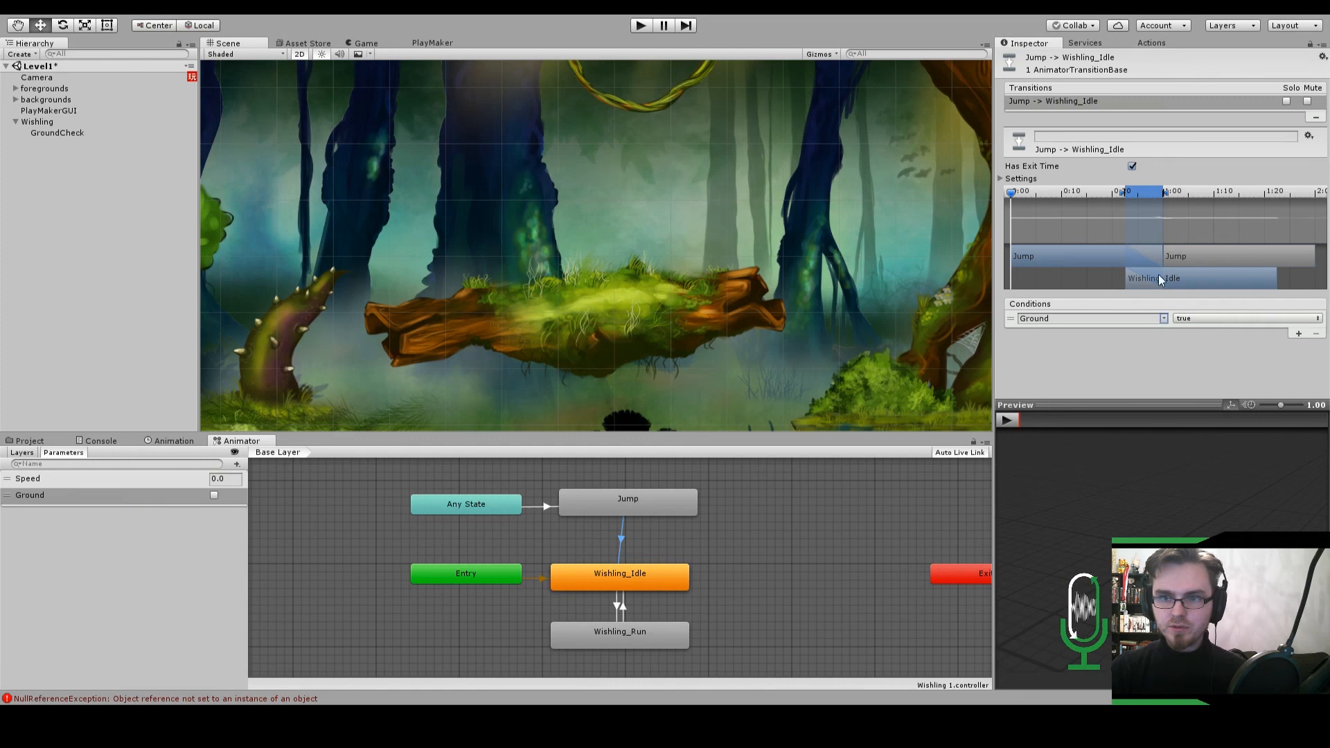
drag(1132, 195, 1158, 193)
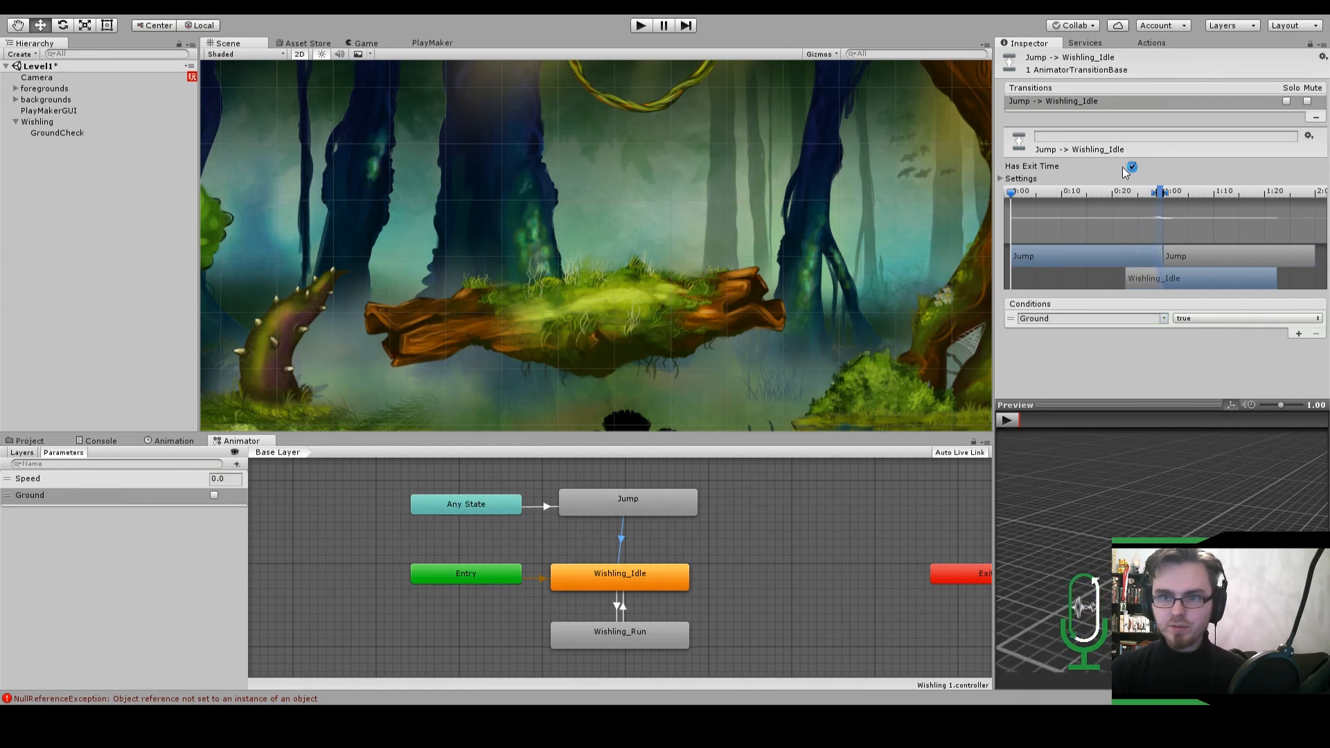
click(1130, 167)
Test Wishling's jump and movement between the platforms in play mode.
click(642, 25)
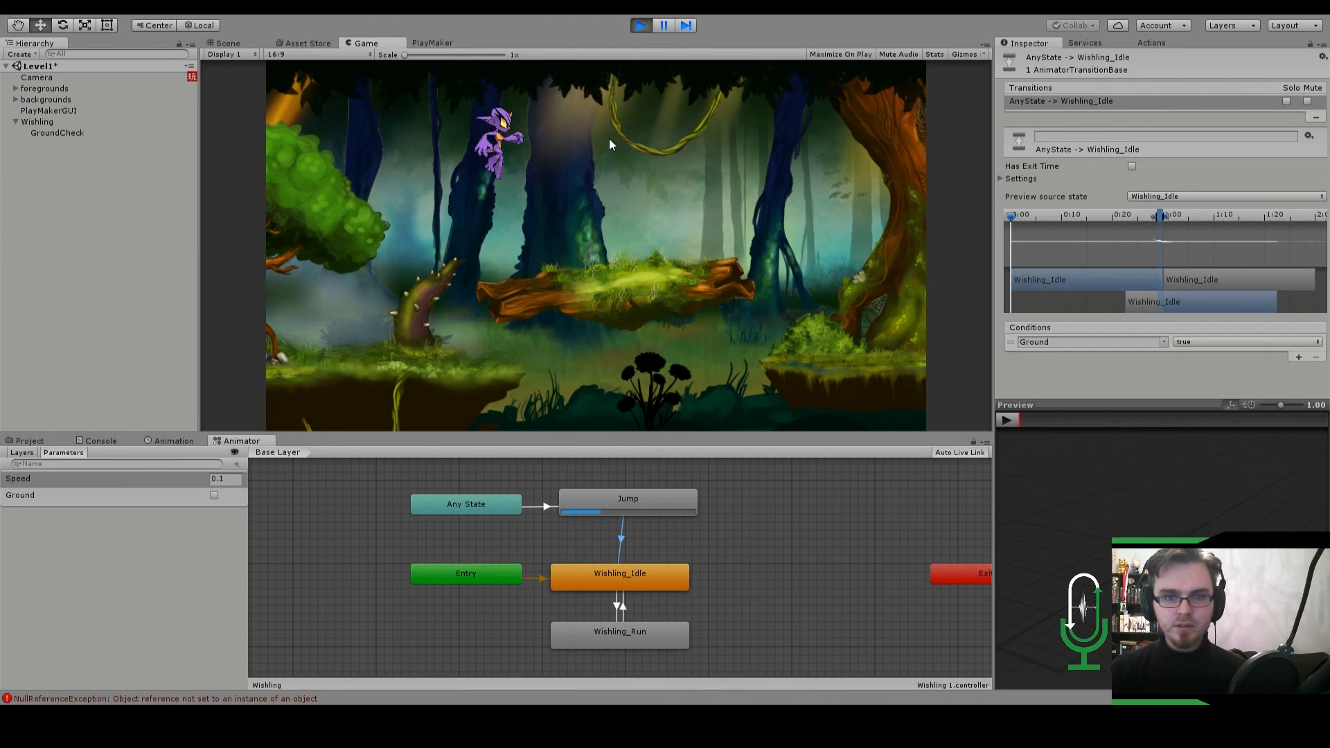
key(space)
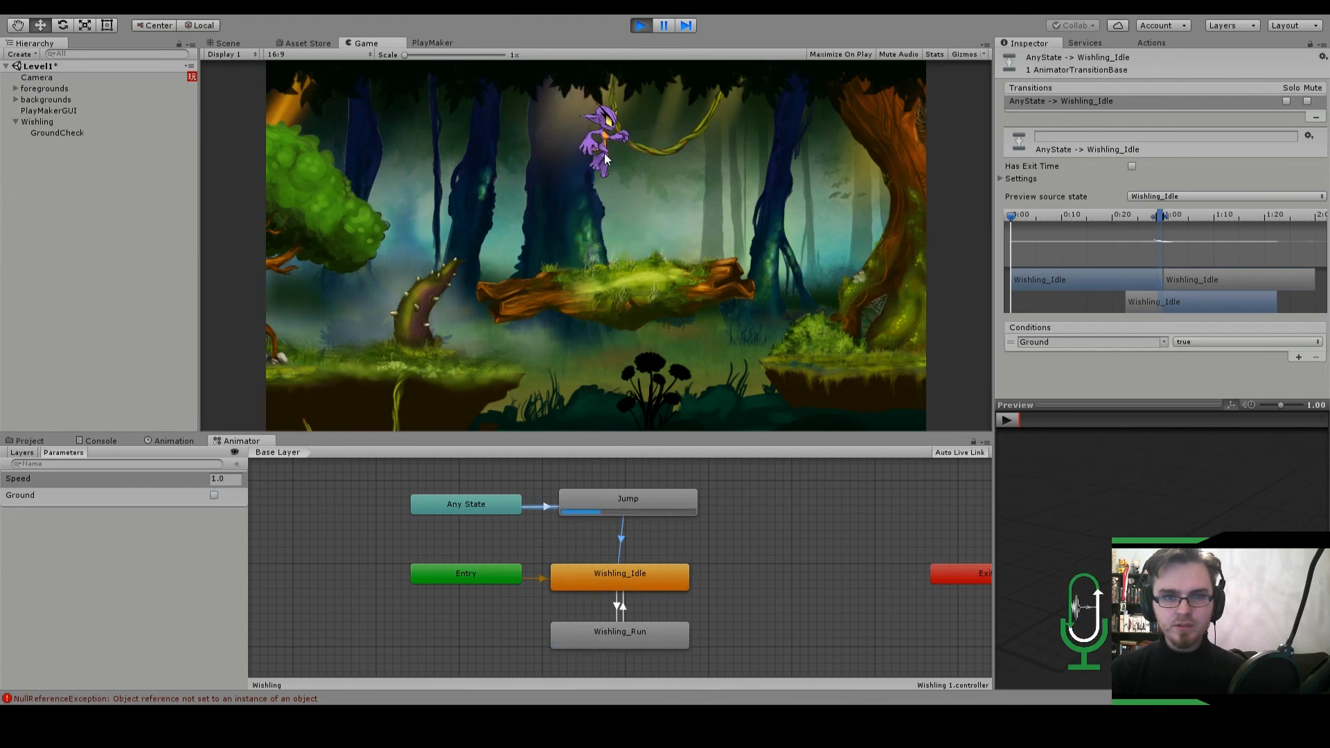
key(Right)
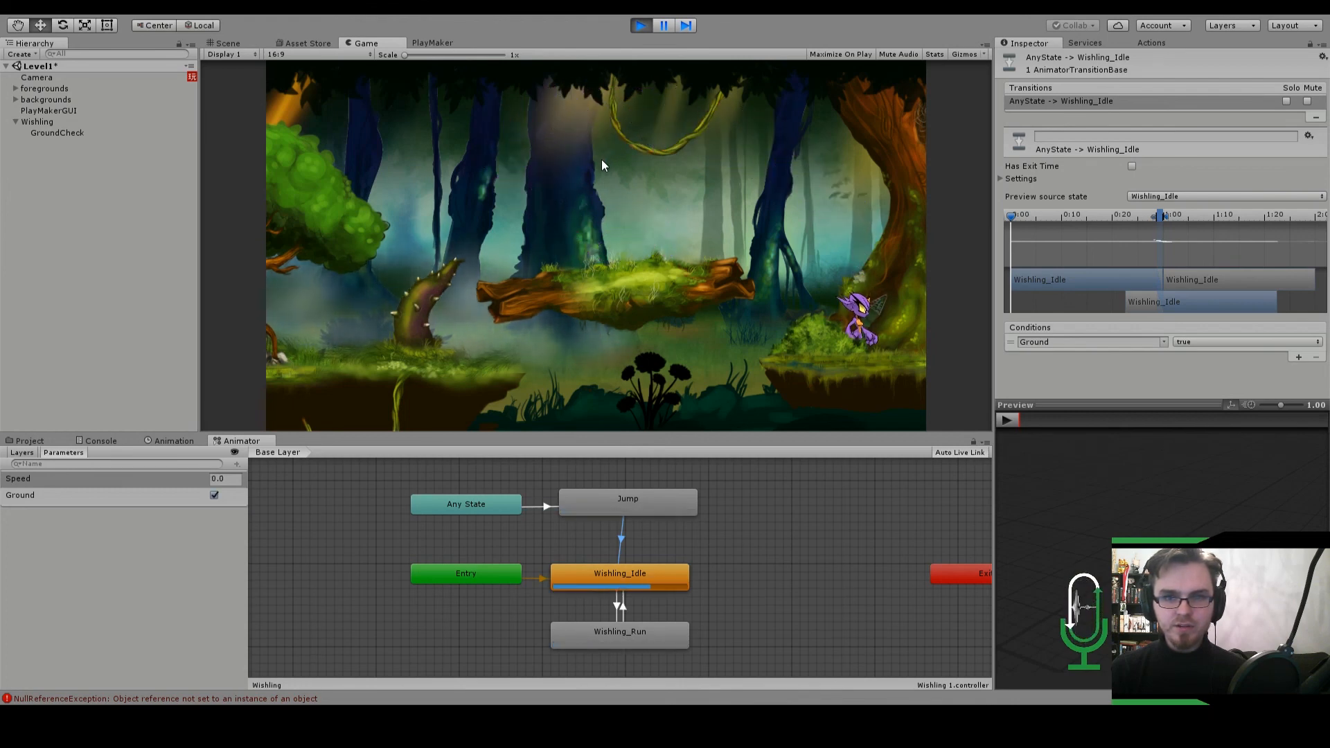
End the play test and set the Jump to Wishling_Idle transition's duration to 0 seconds.
key(Left)
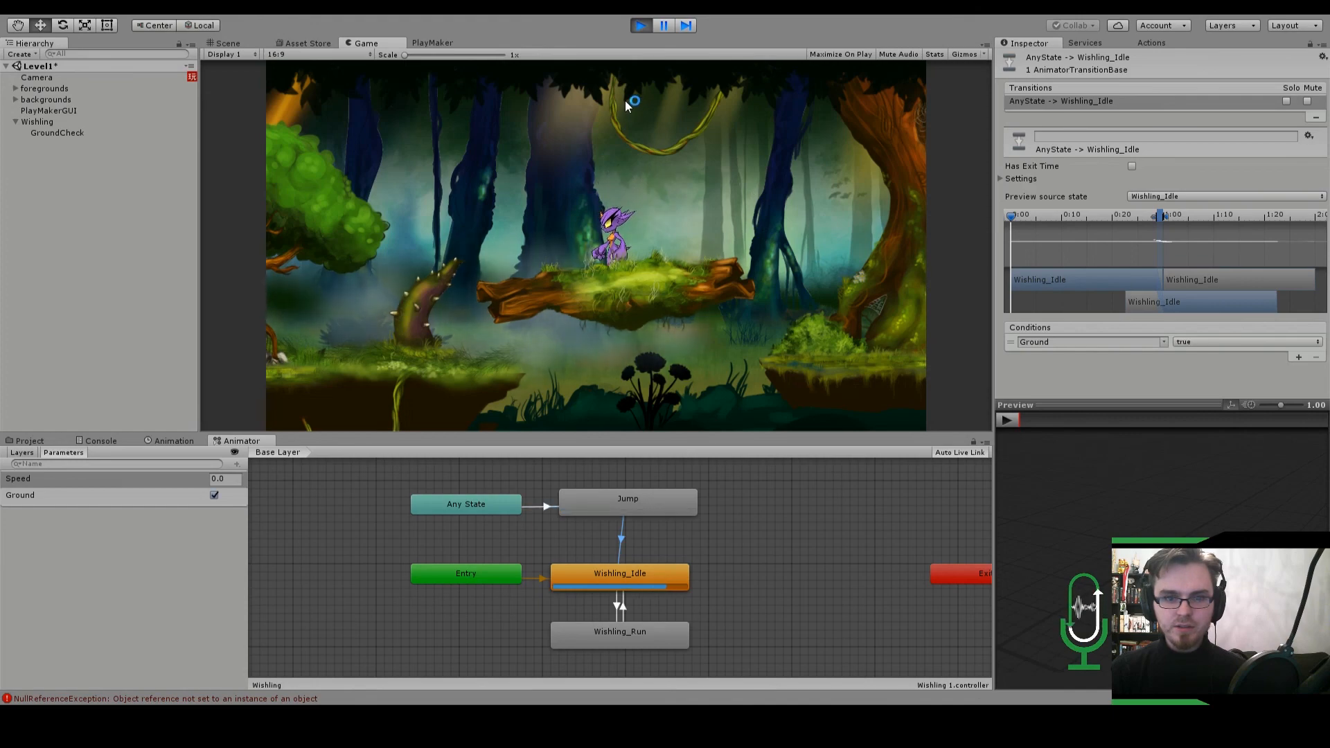
click(641, 26)
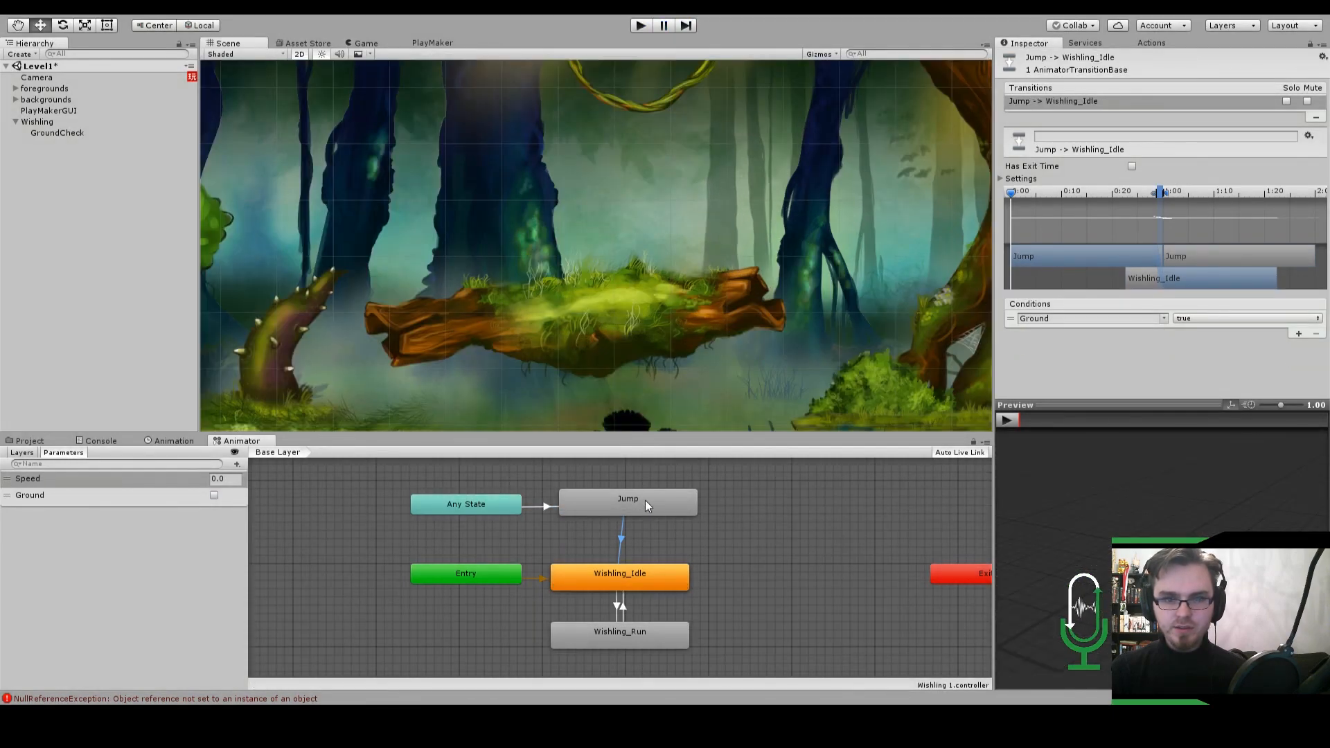
click(1001, 178)
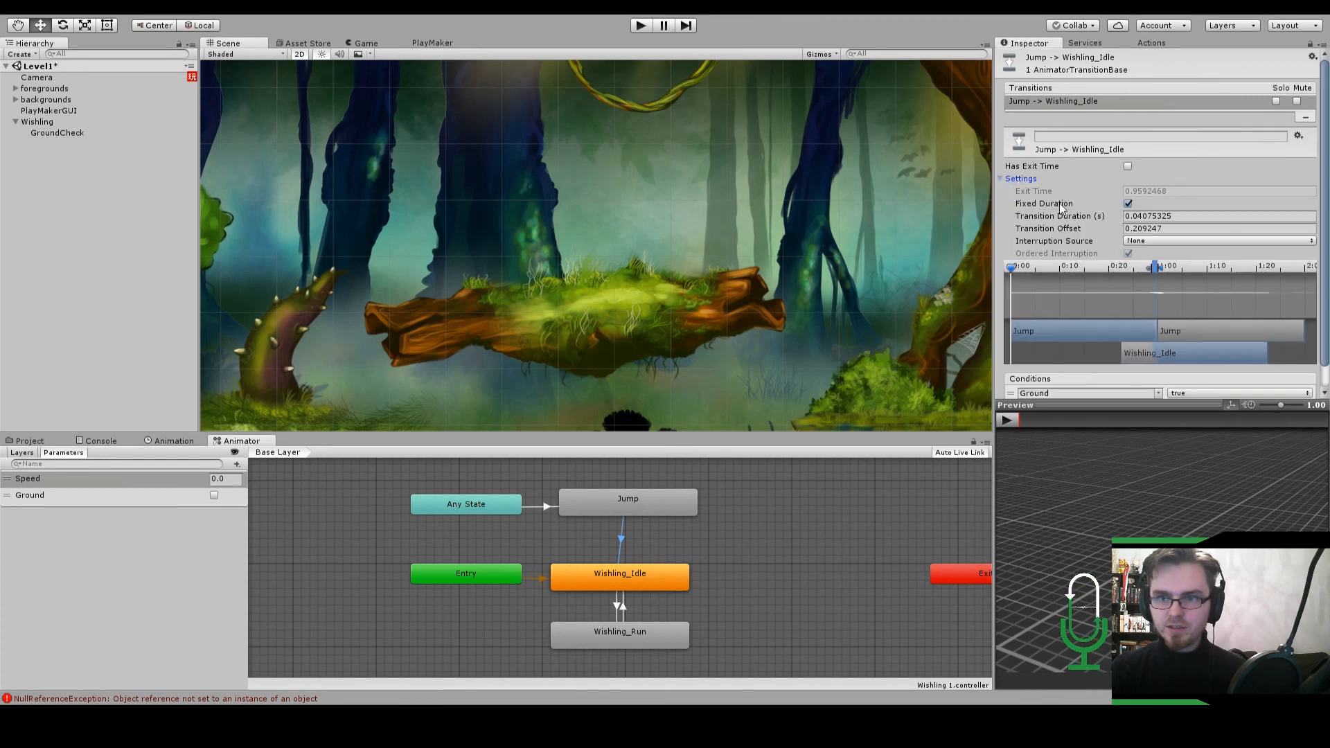
click(1181, 214)
text(0)
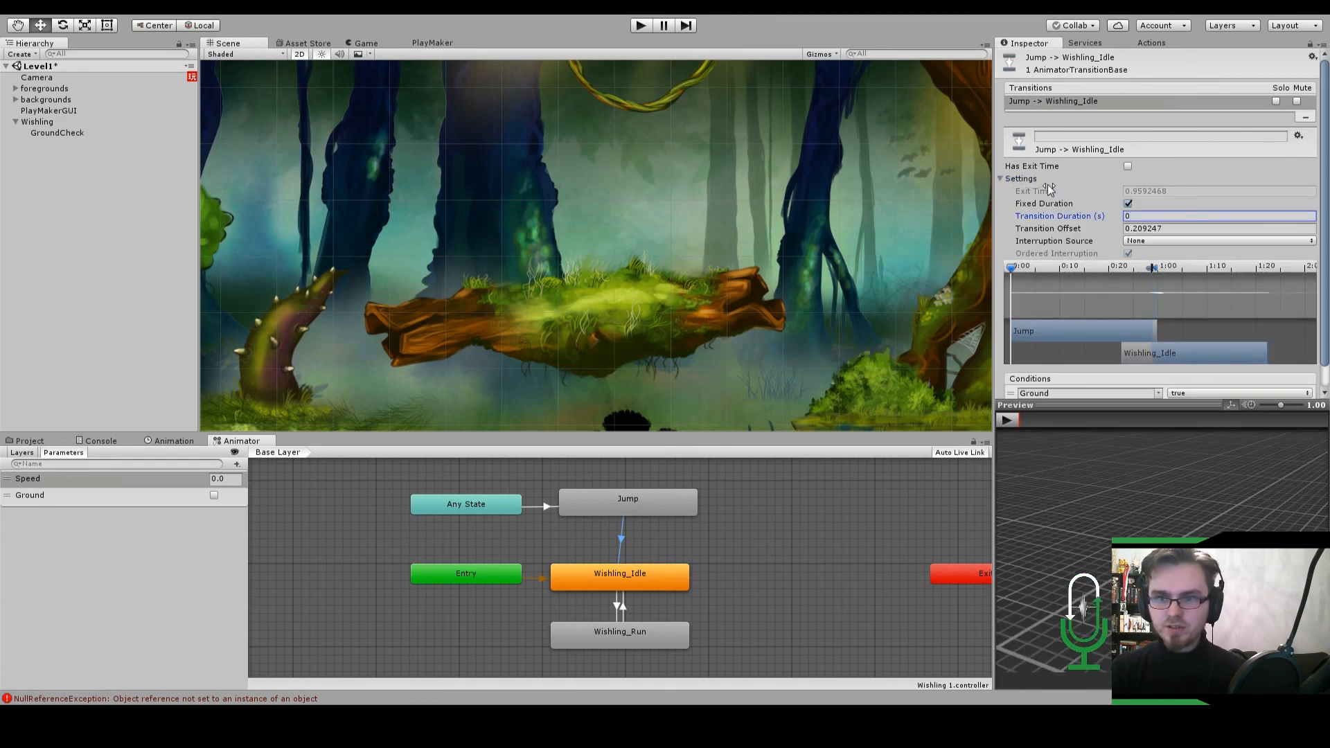
Test Wishling's run and jump animation changes on the floating log in play mode, then stop the test.
click(641, 25)
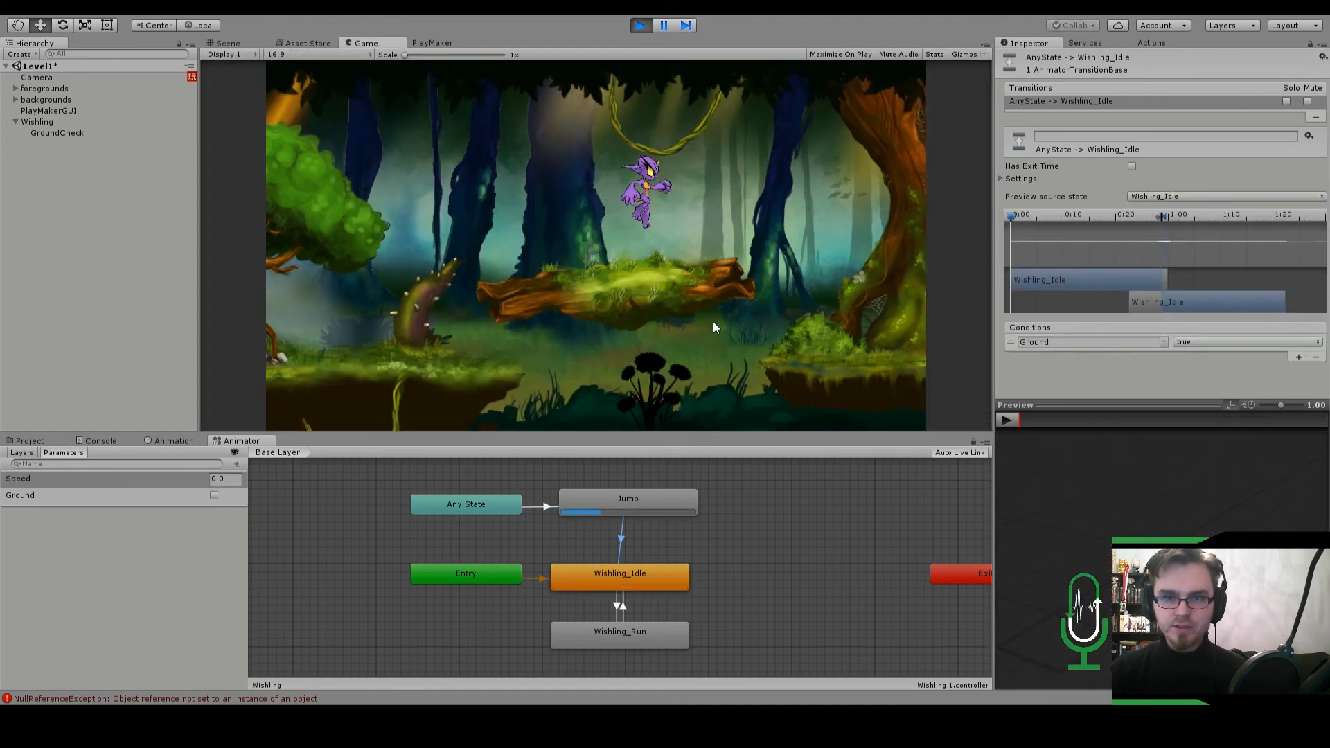
key(Left)
key(Right)
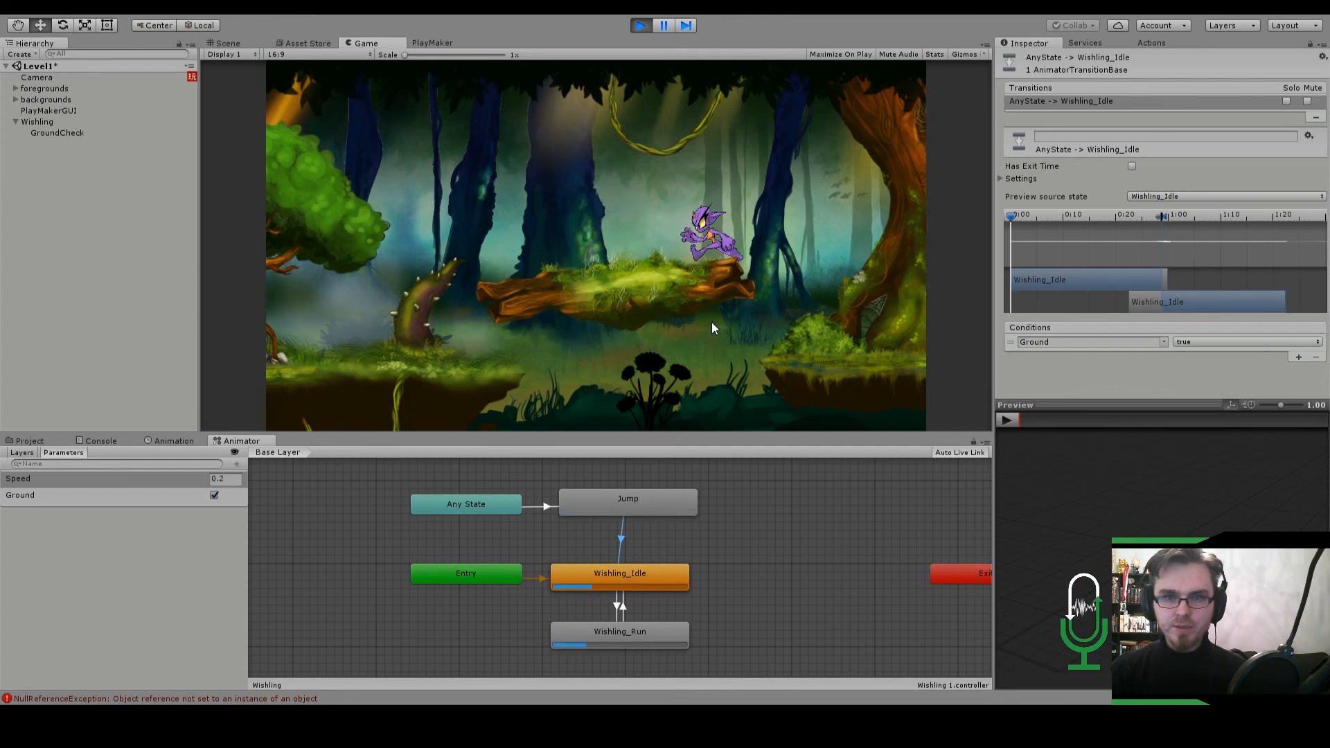
key(Left)
key(Right)
key(space)
key(Left)
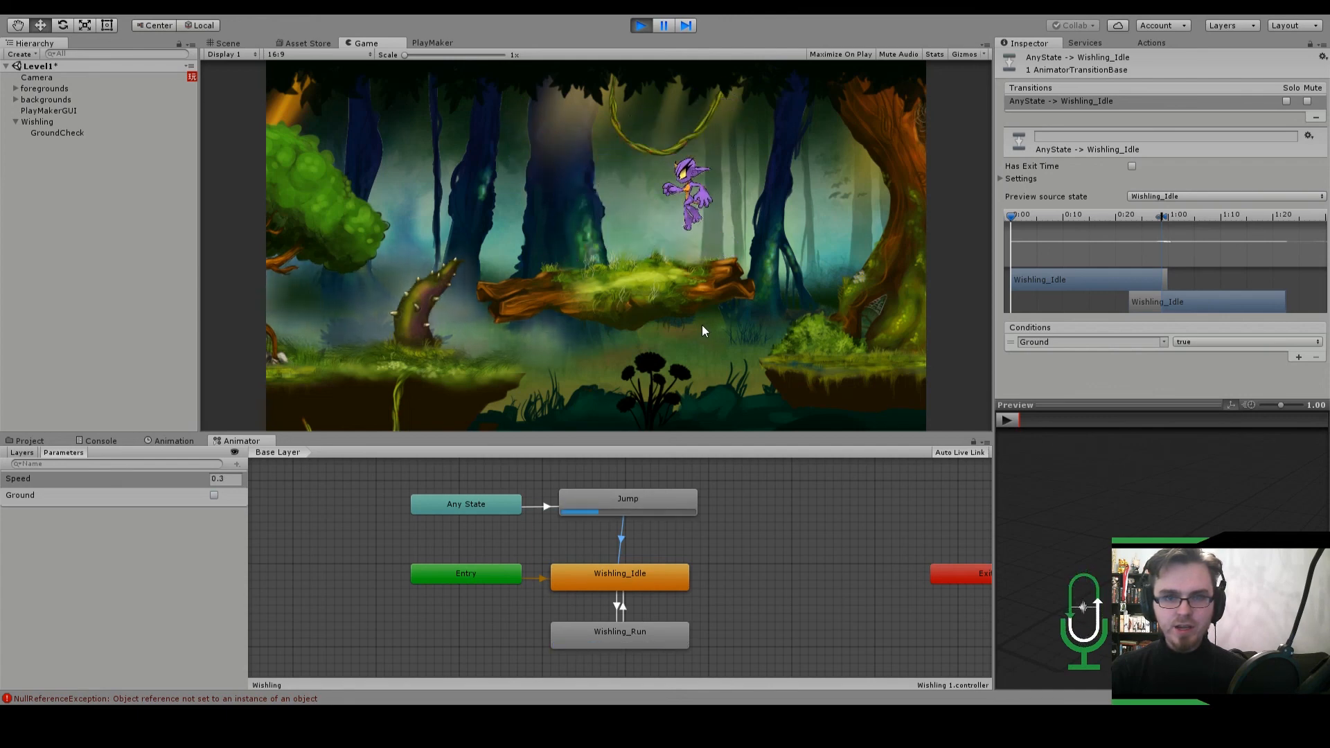
key(Right)
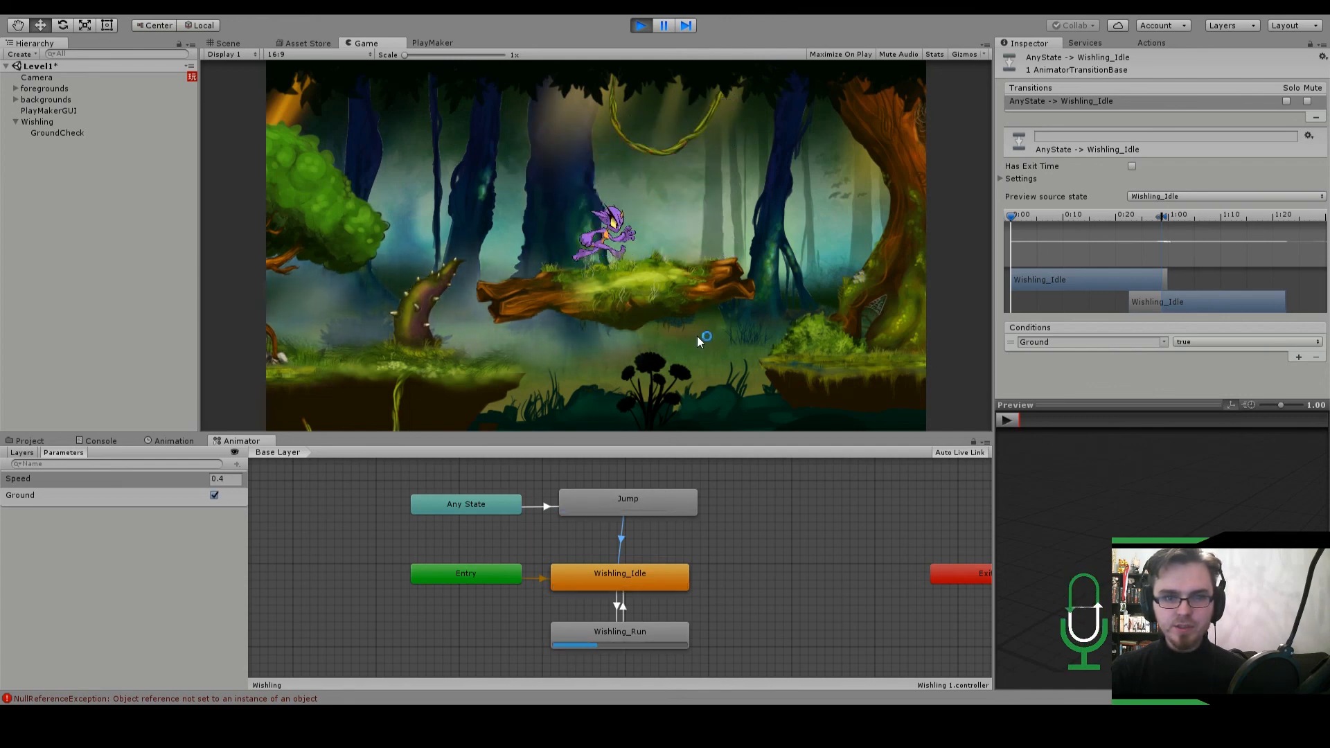
key(Left)
key(space)
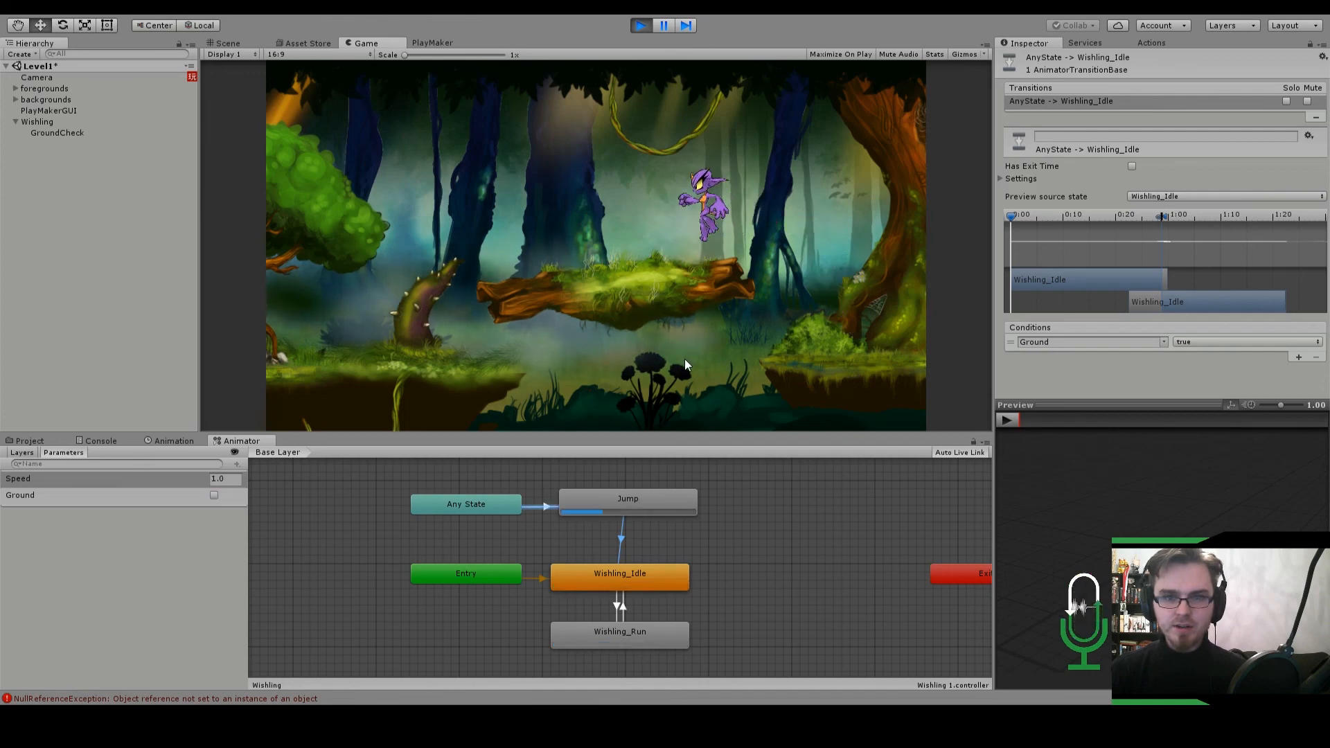
key(Right)
key(space)
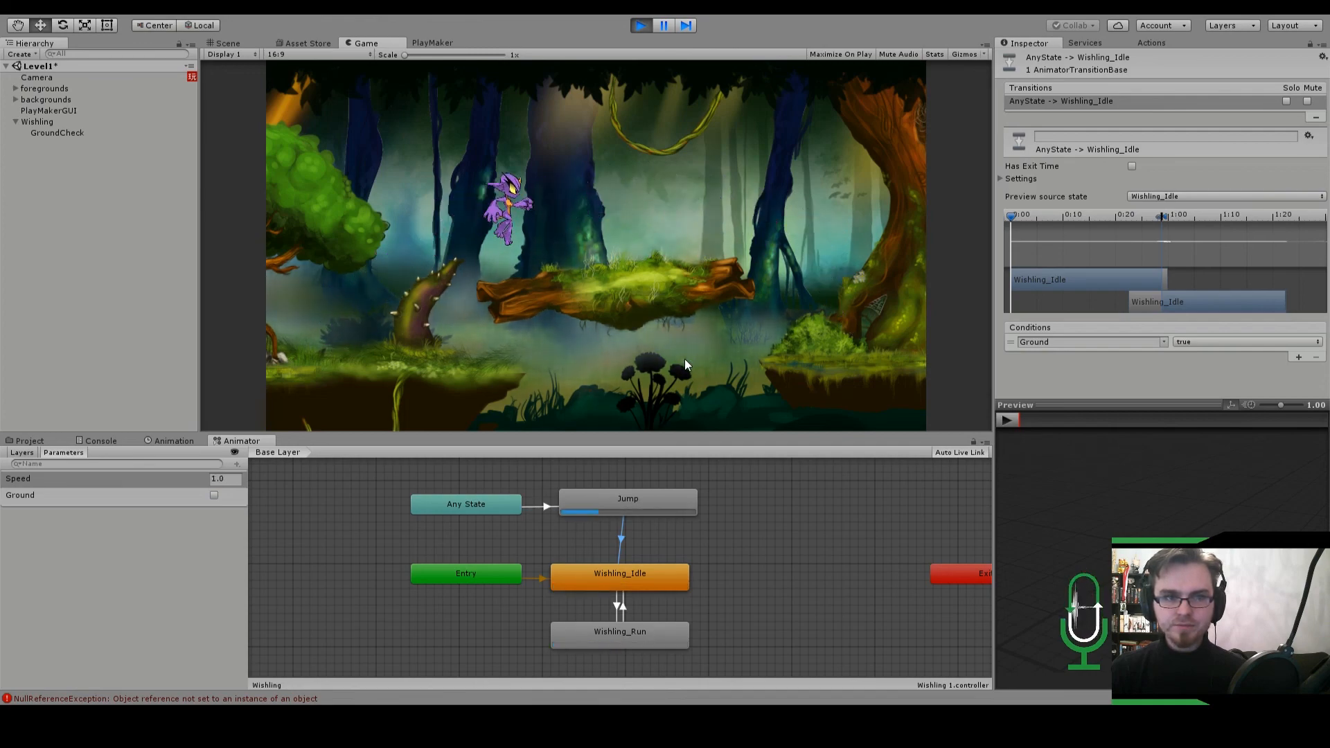
key(ctrl+p)
Play the level again, running and jumping Wishling across the platforms to check the animations and the camera following the character.
key(ctrl+p)
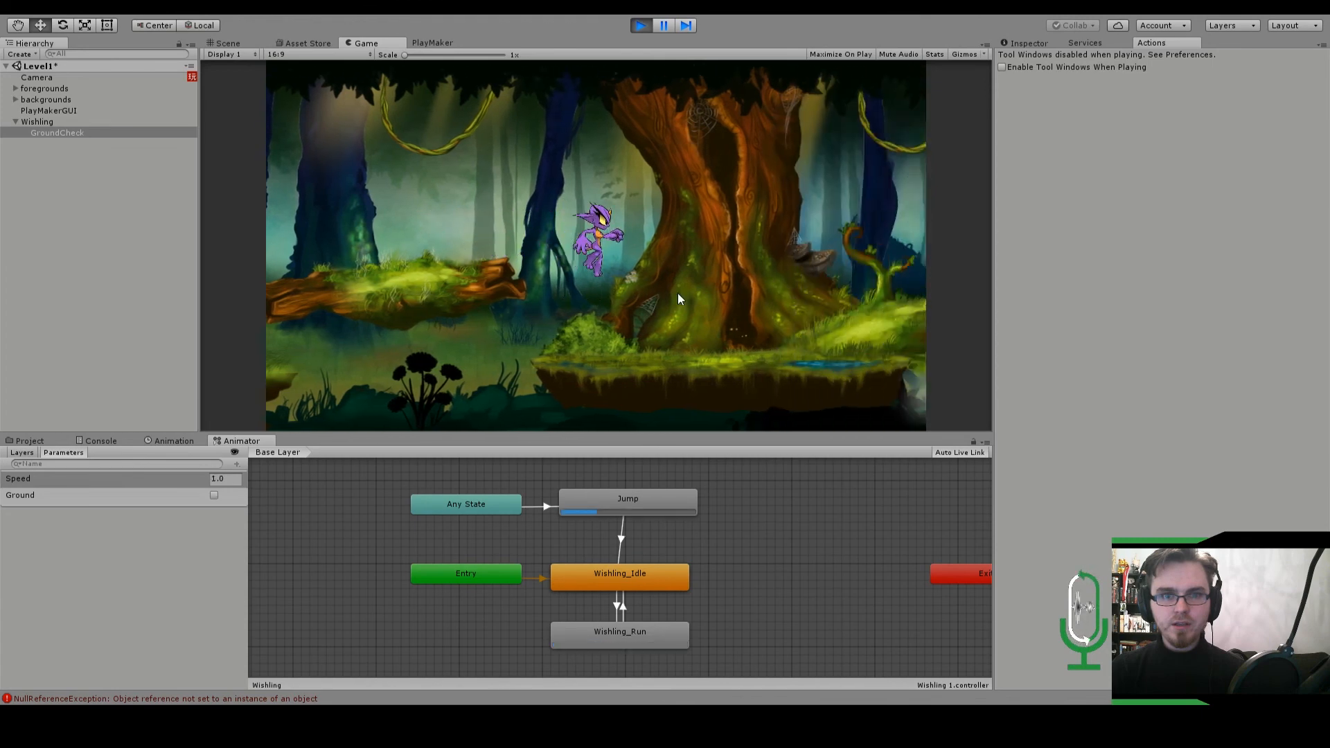
key(Left)
key(space)
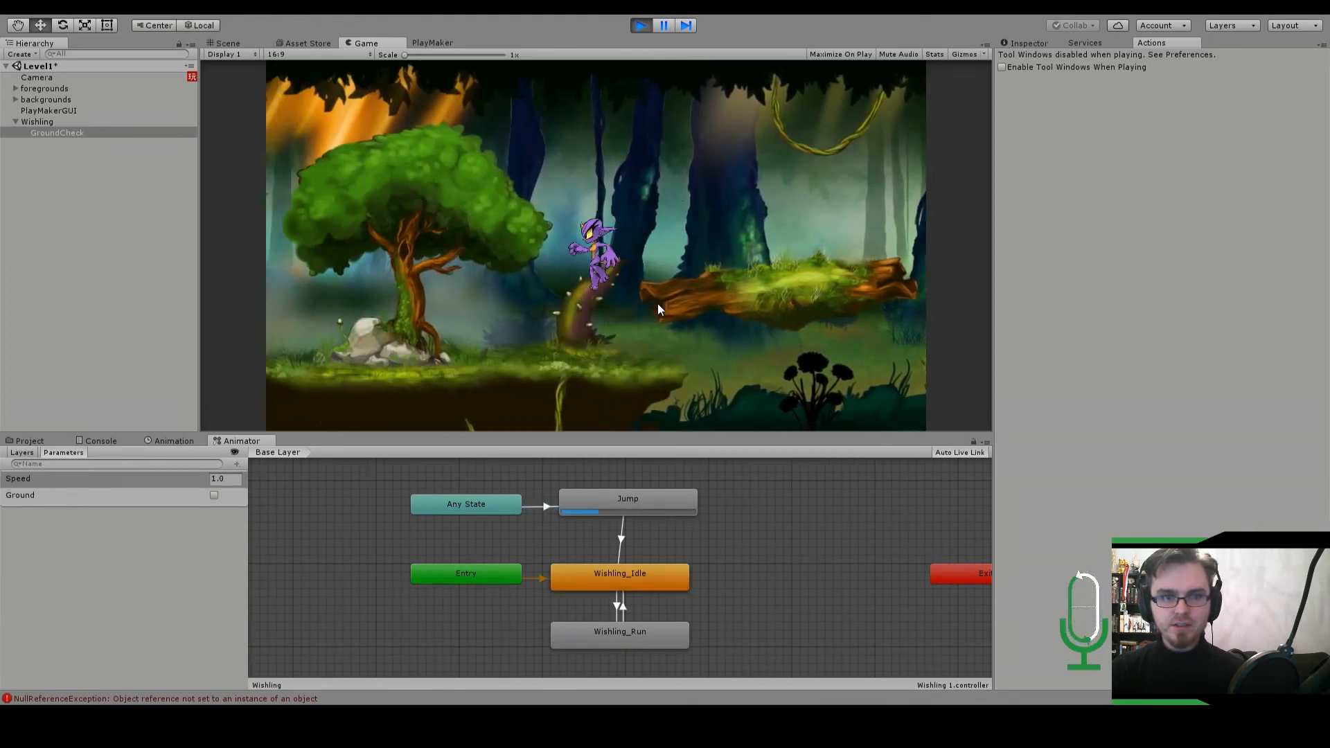
key(Right)
key(space)
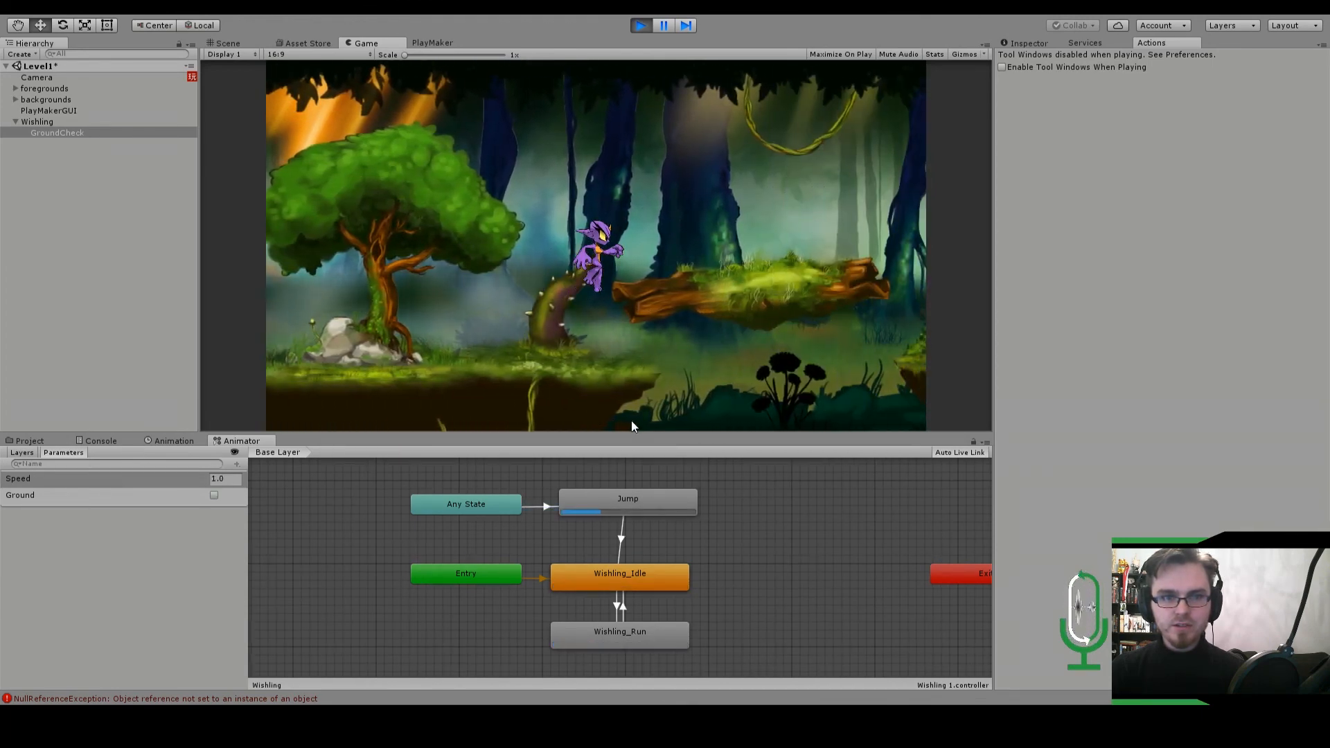
key(Left)
key(Right)
key(space)
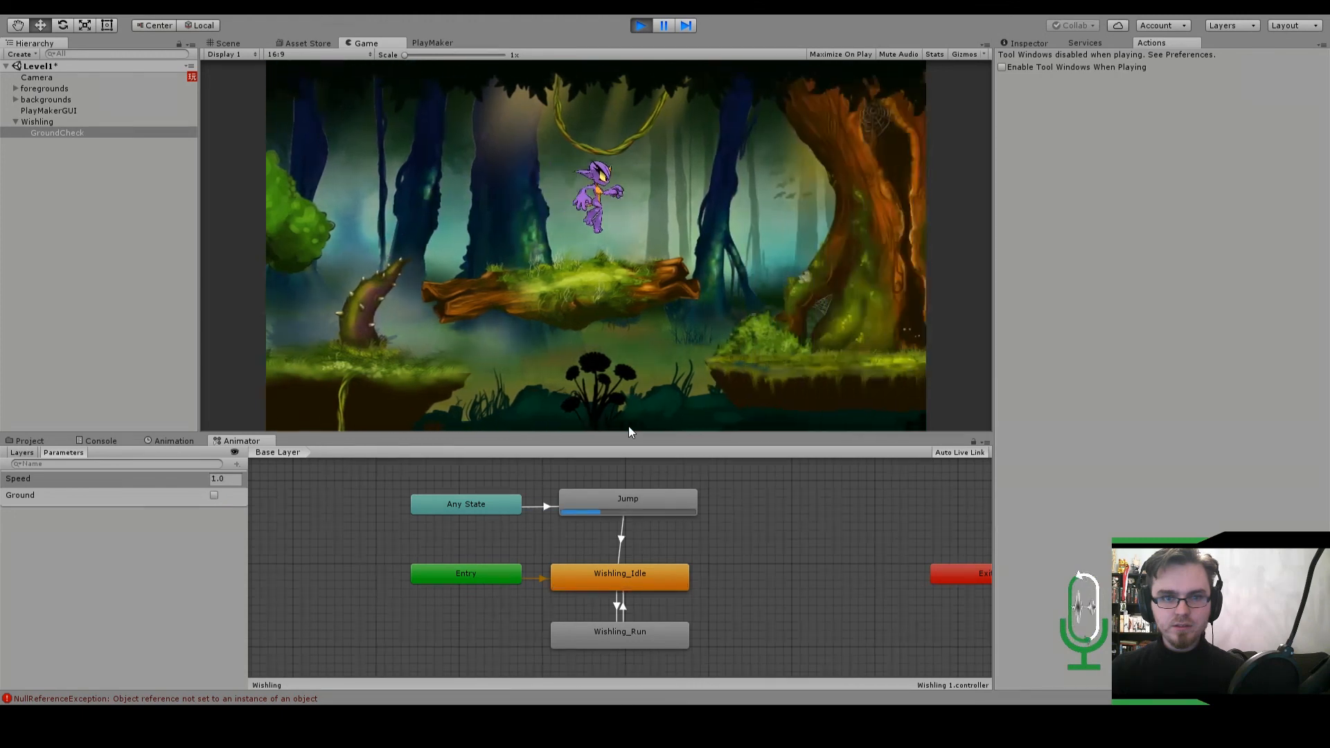
key(Right)
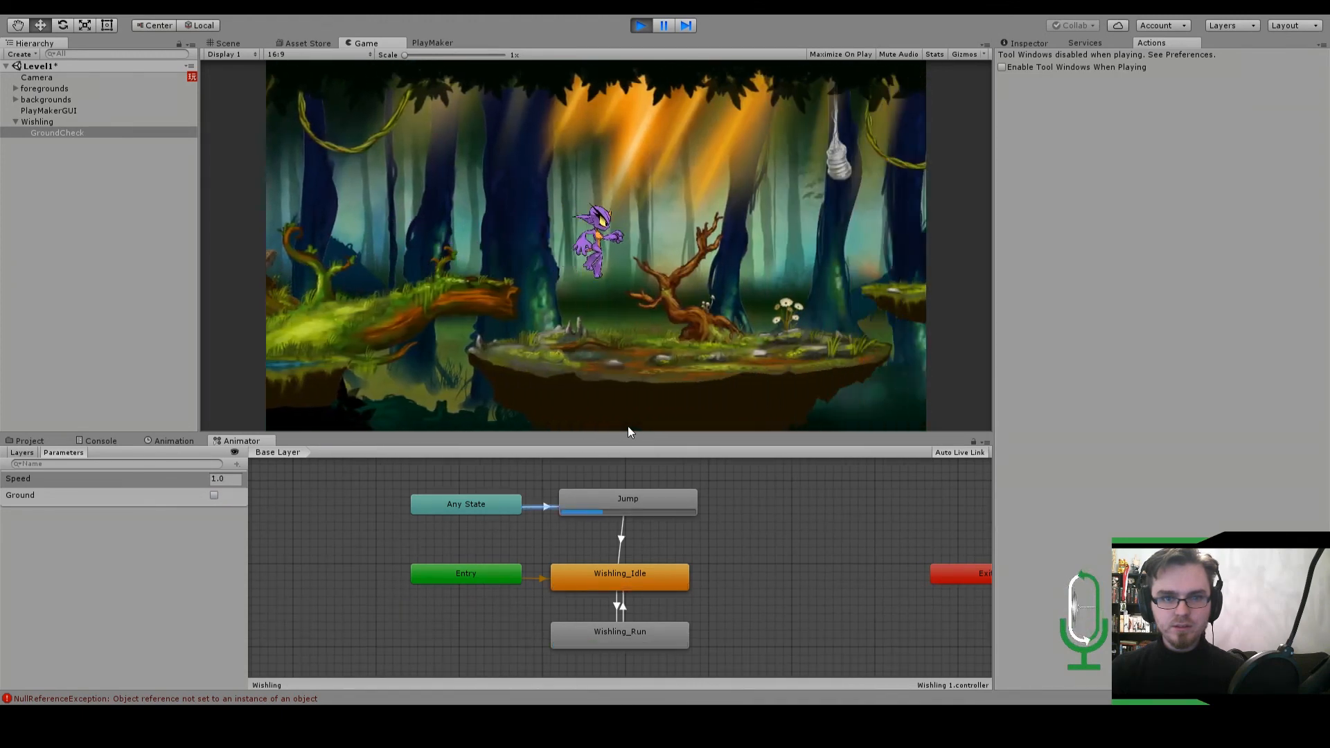
key(space)
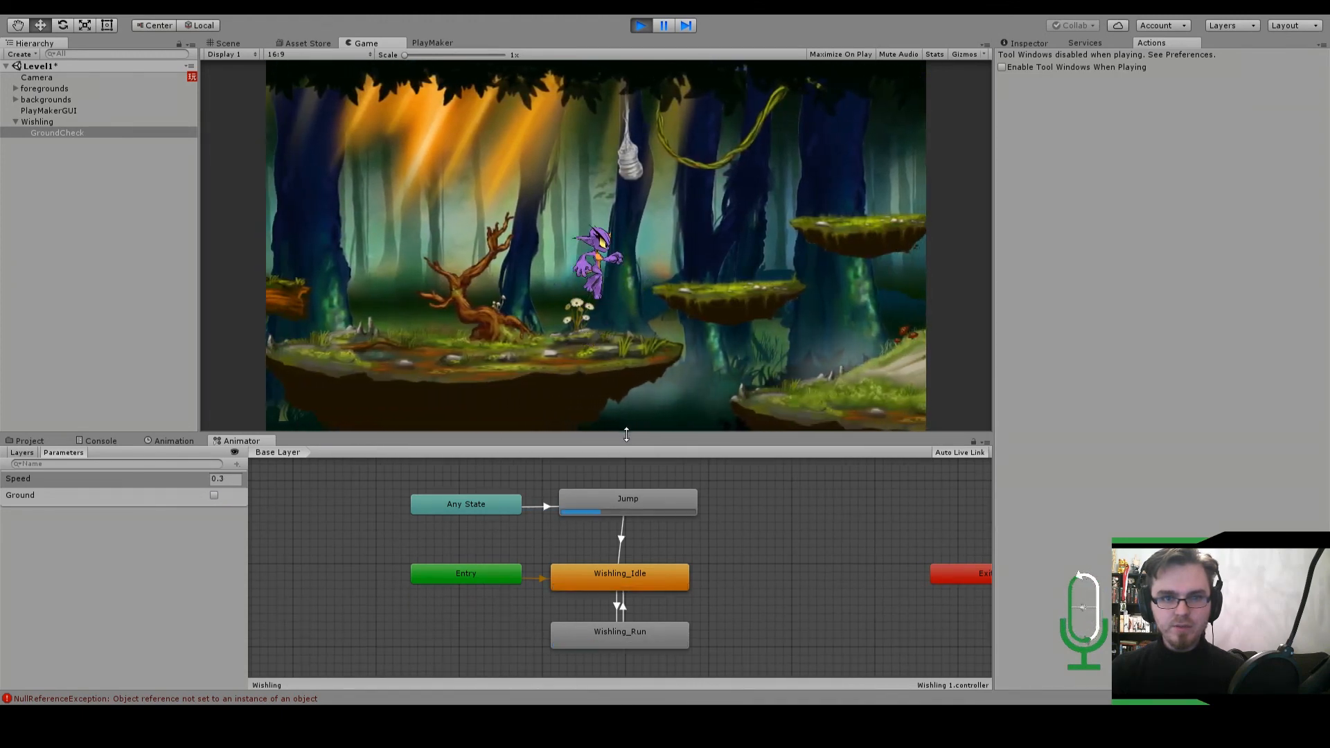
key(Right)
key(space)
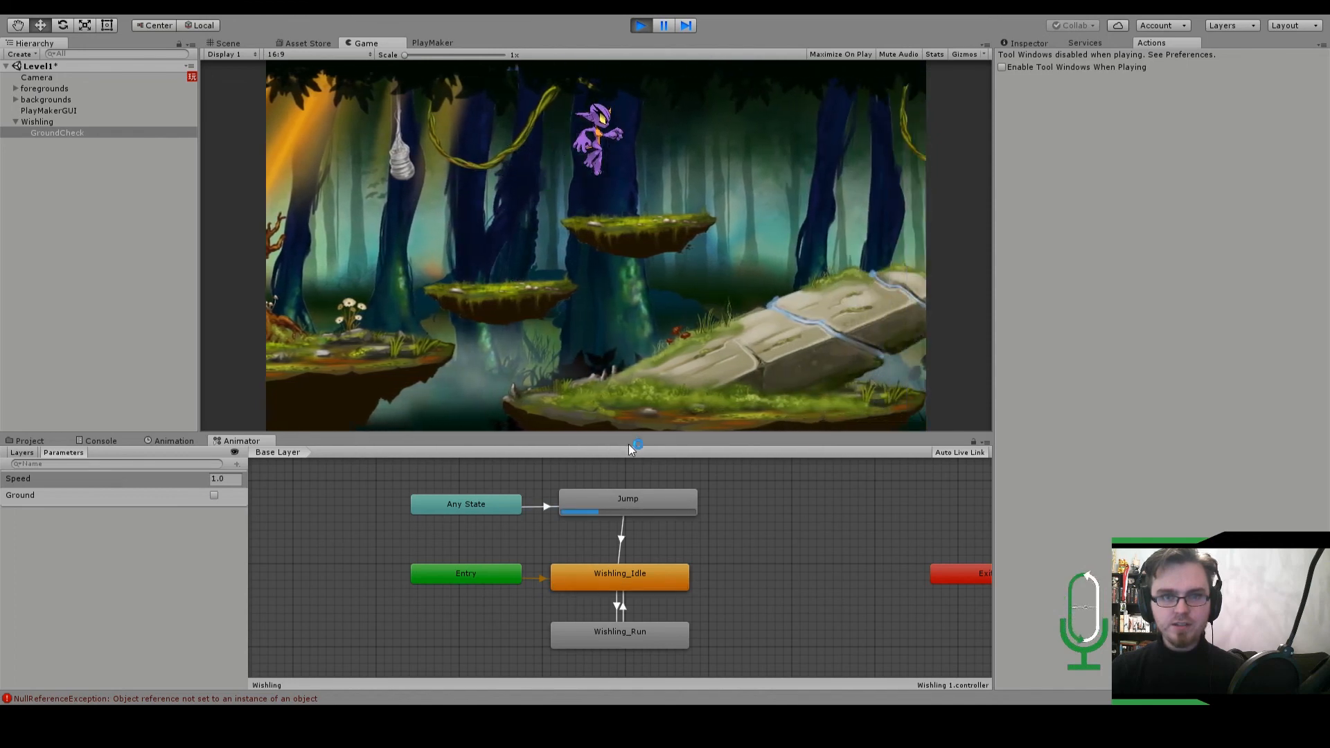
key(Right)
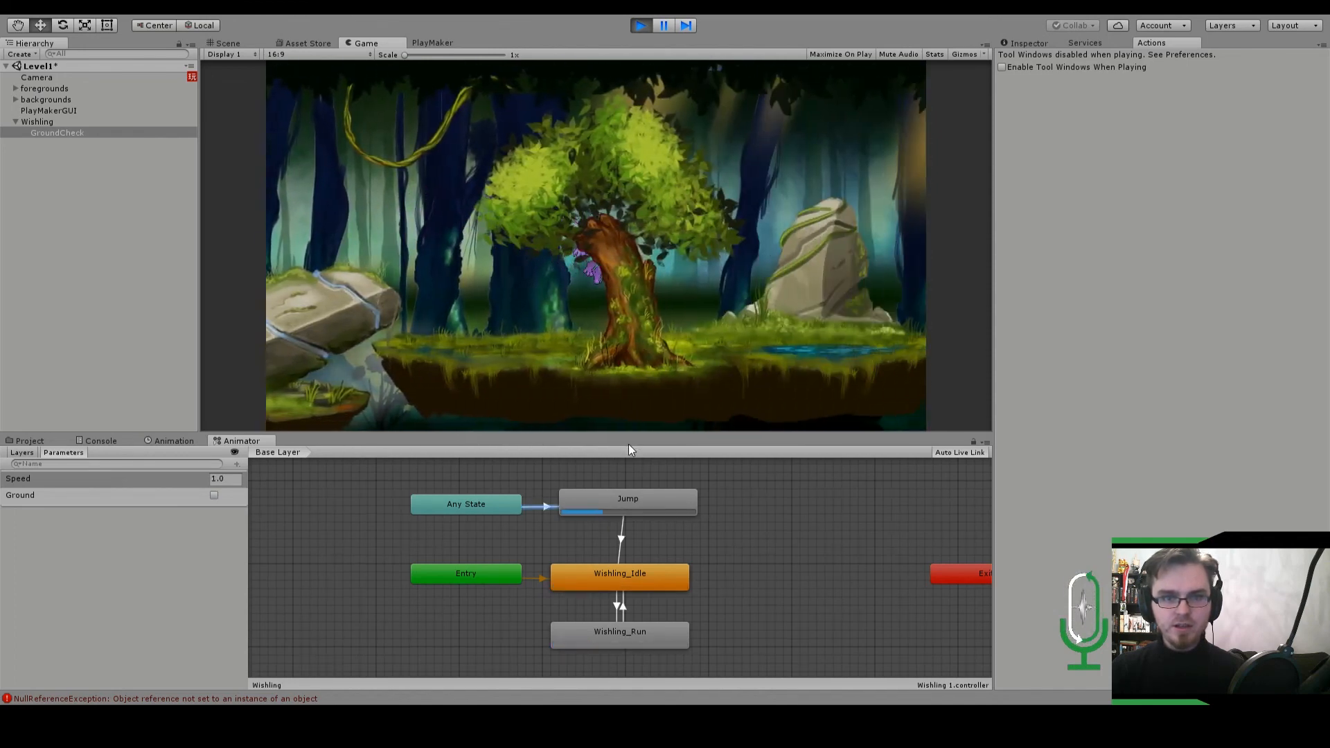
key(space)
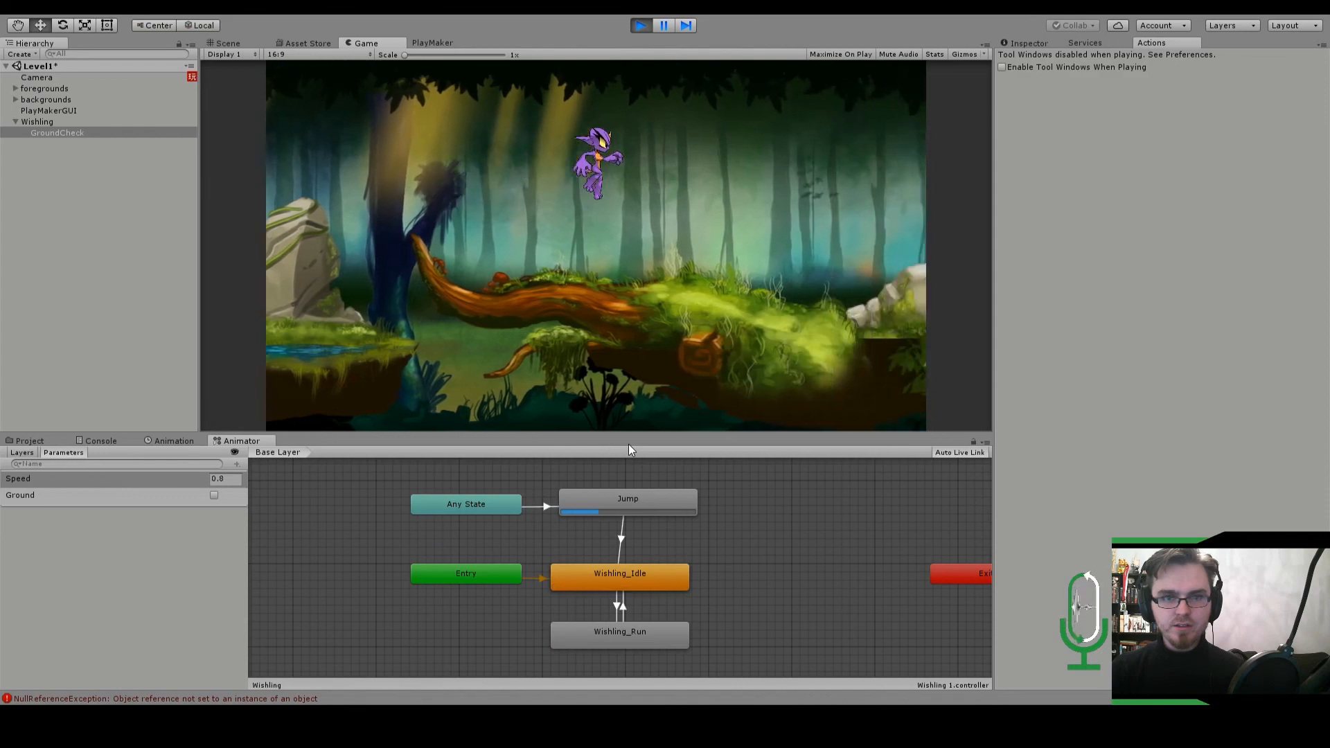